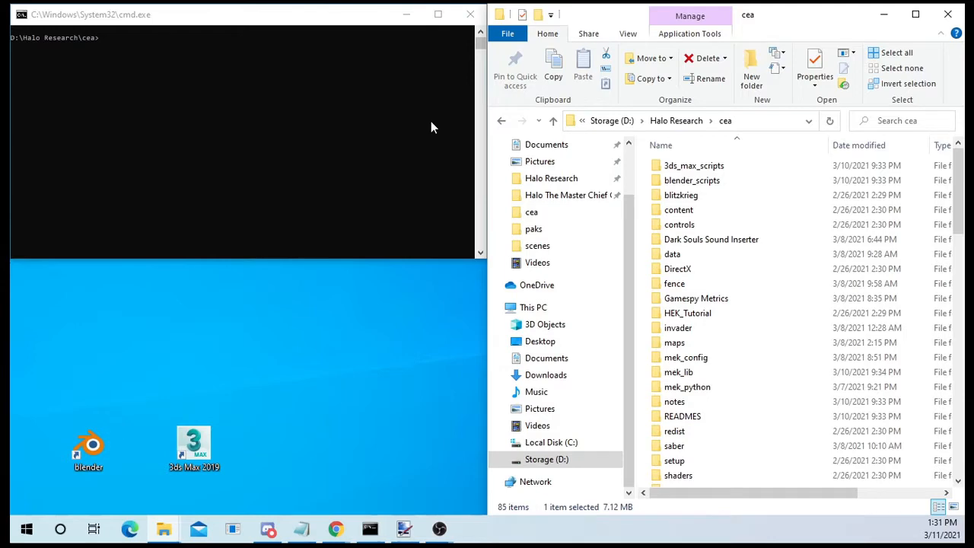
Launch guerilla.exe from the cea folder.
scroll(706, 324, "down", 5)
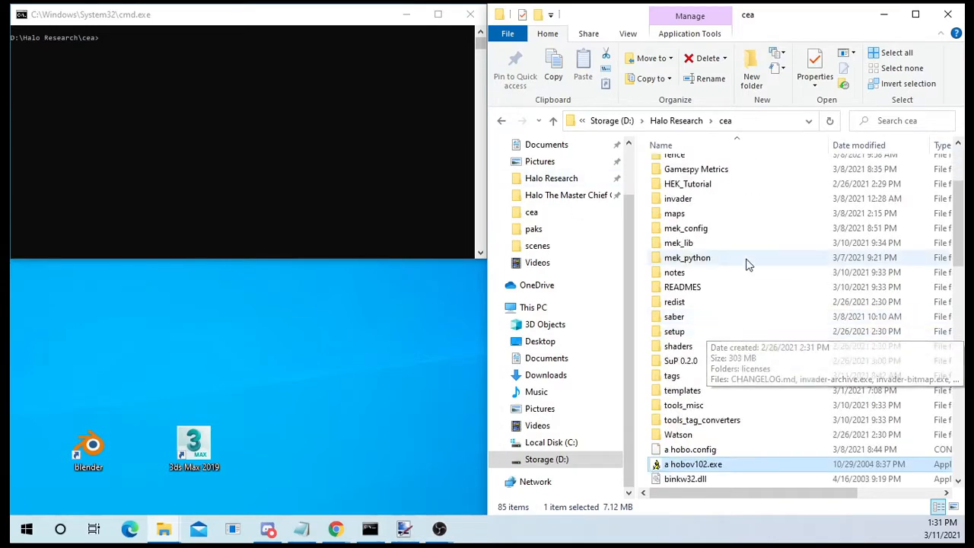
scroll(706, 324, "down", 6)
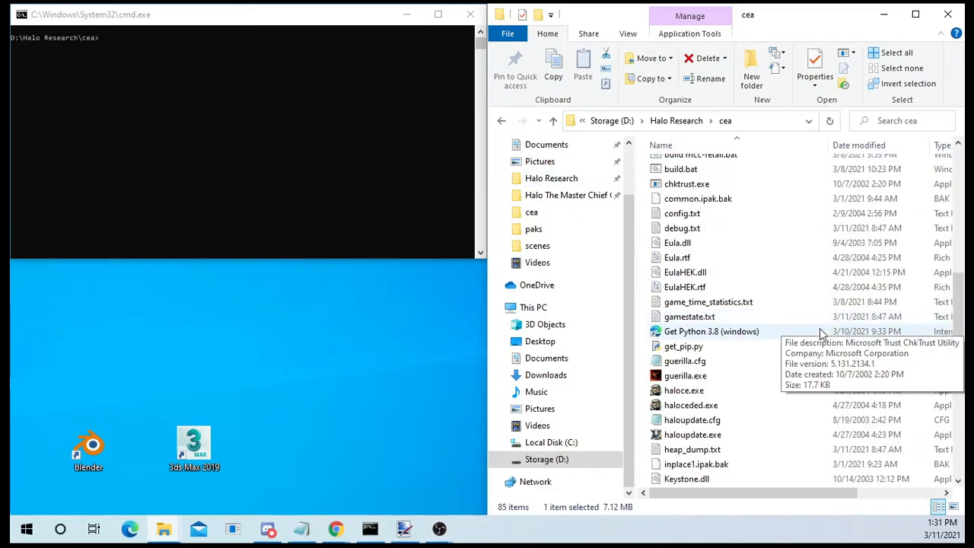
double_click(682, 380)
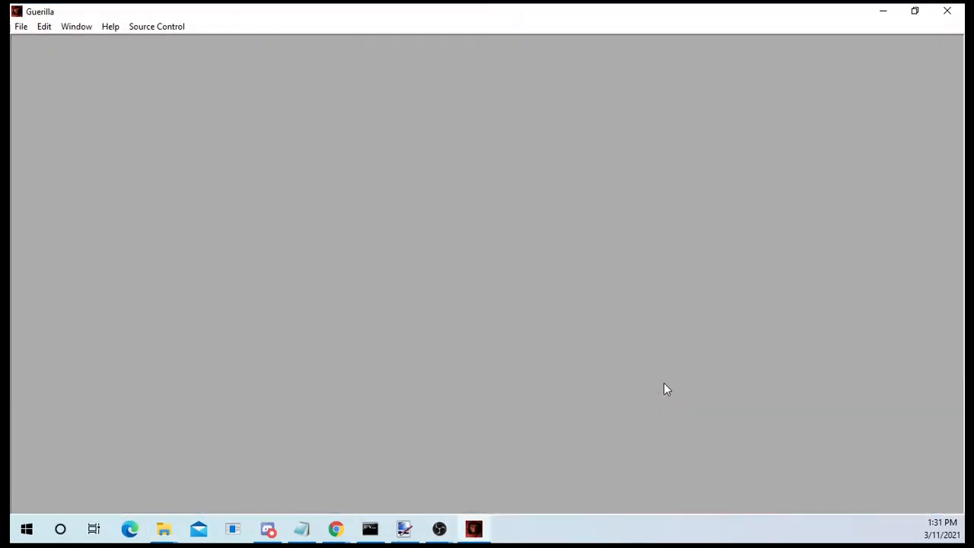
Open the fence.gbxmodel tag from the custom\scenery\fence folder.
left_click(21, 26)
left_click(44, 58)
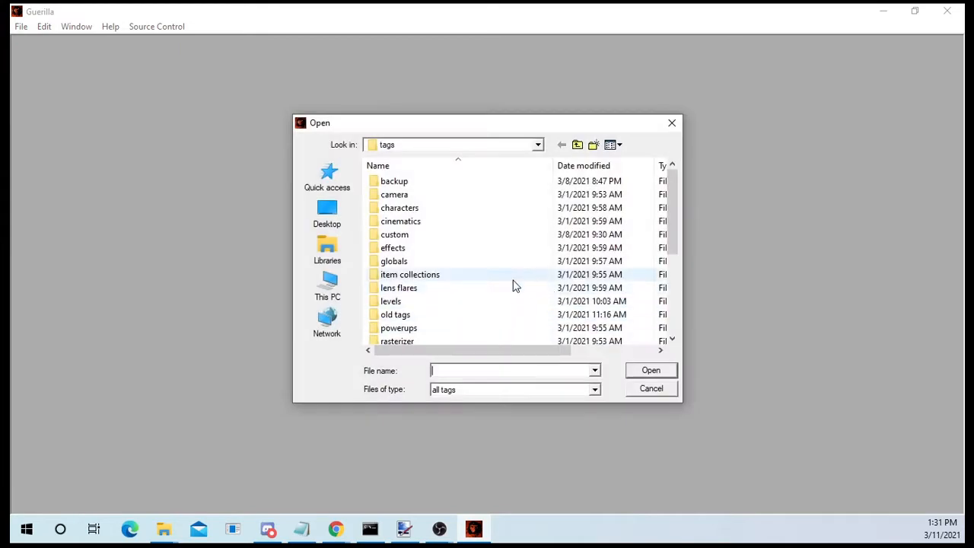
scroll(515, 284, "down", 4)
scroll(456, 293, "up", 4)
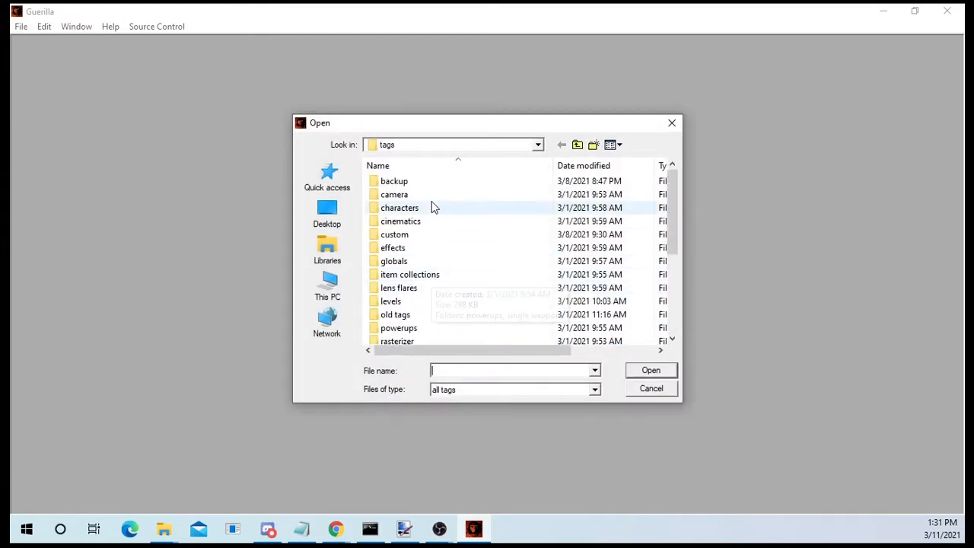
double_click(417, 235)
double_click(416, 183)
double_click(419, 184)
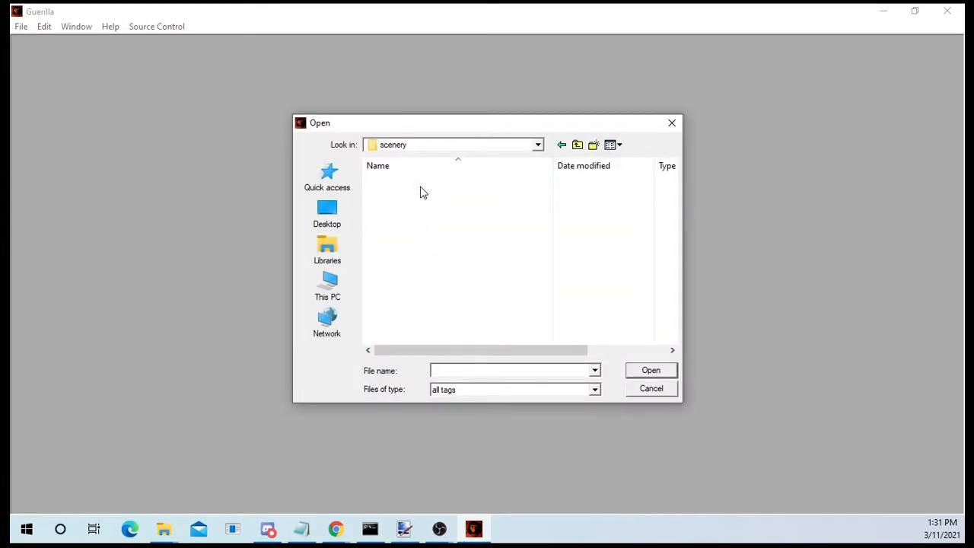
left_click(398, 195)
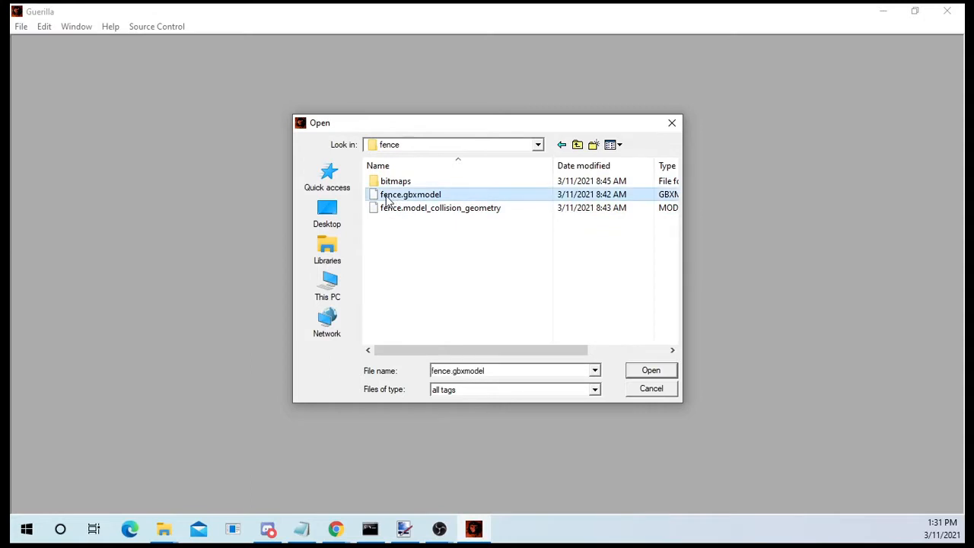
double_click(537, 194)
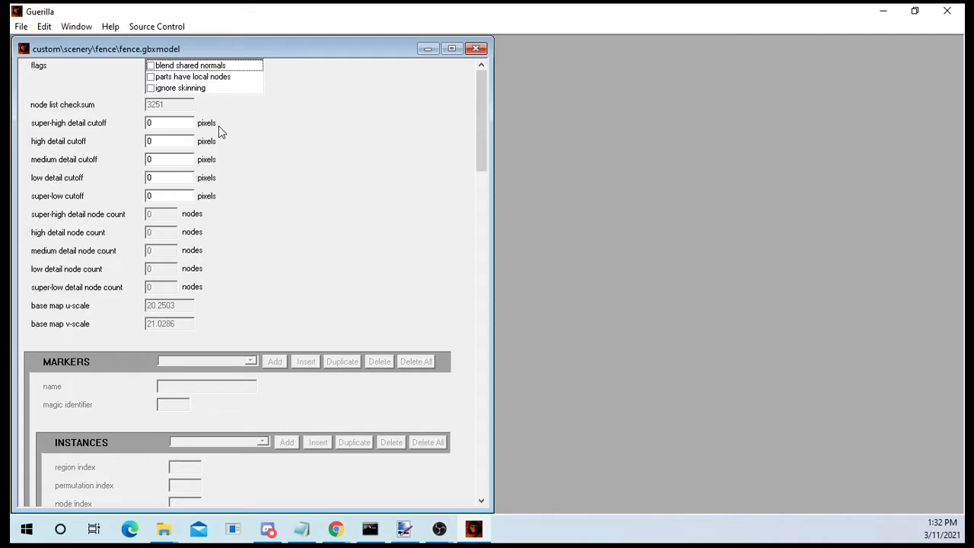
Examine the shader entries listed in the SHADERS block of the fence model tag.
scroll(219, 126, "down", 15)
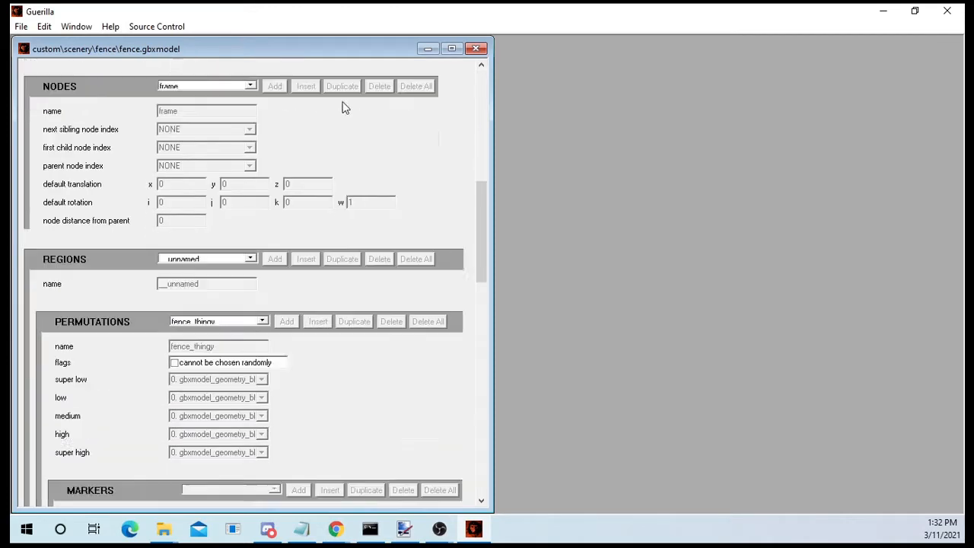
scroll(414, 156, "down", 10)
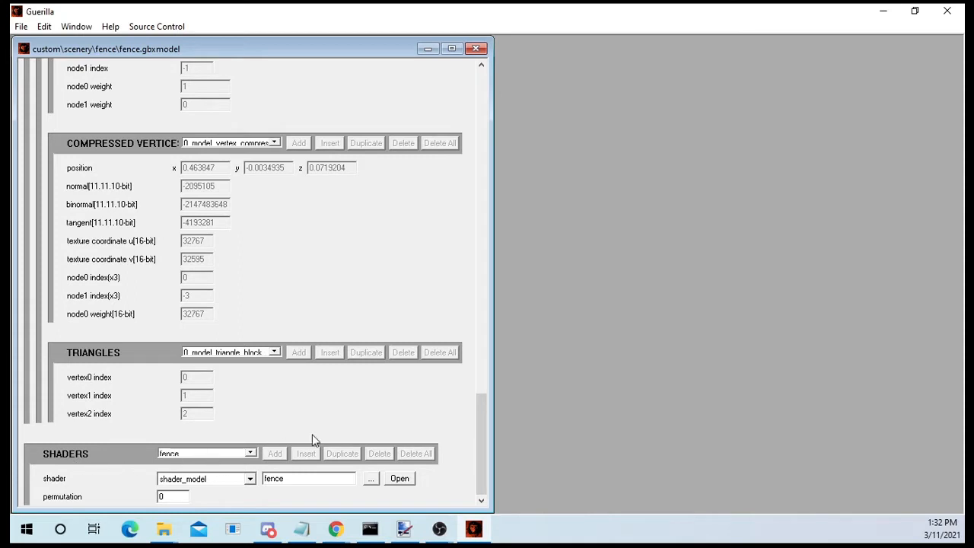
left_click(211, 454)
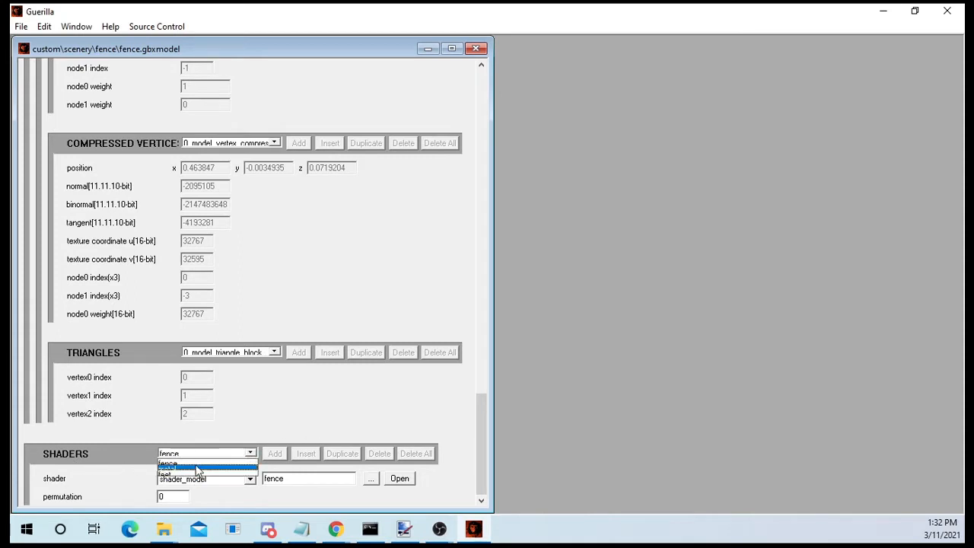
left_click(224, 452)
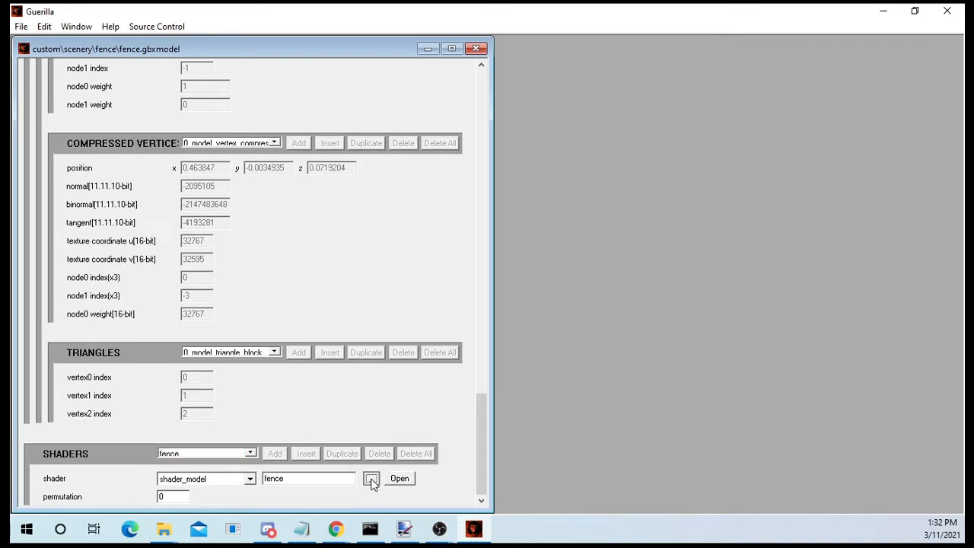
Browse the tags folder from the fence shader reference to examine the feet, fence and metal shader_model files, leaving the reference as it is.
left_click(371, 479)
scroll(454, 263, "down", 4)
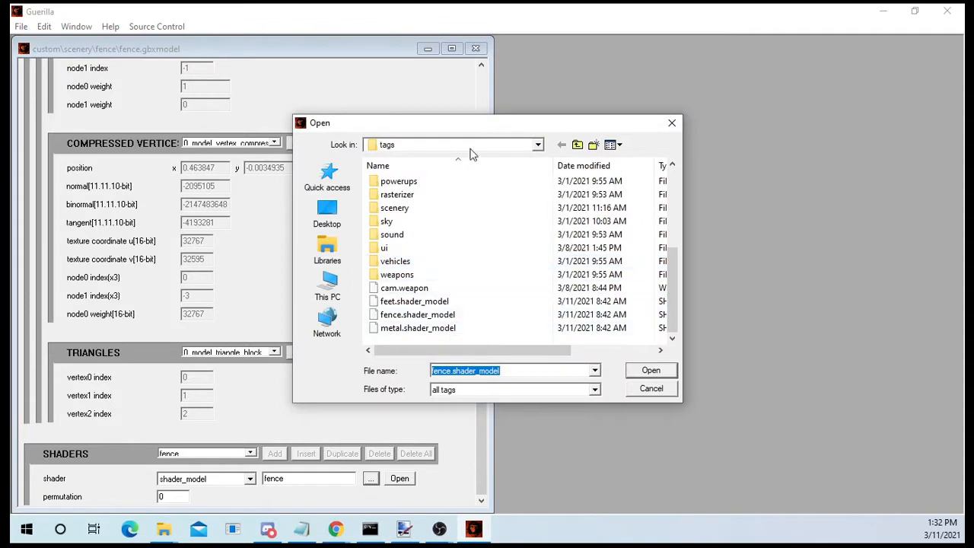
left_click_drag(503, 125, 751, 43)
left_click(670, 220)
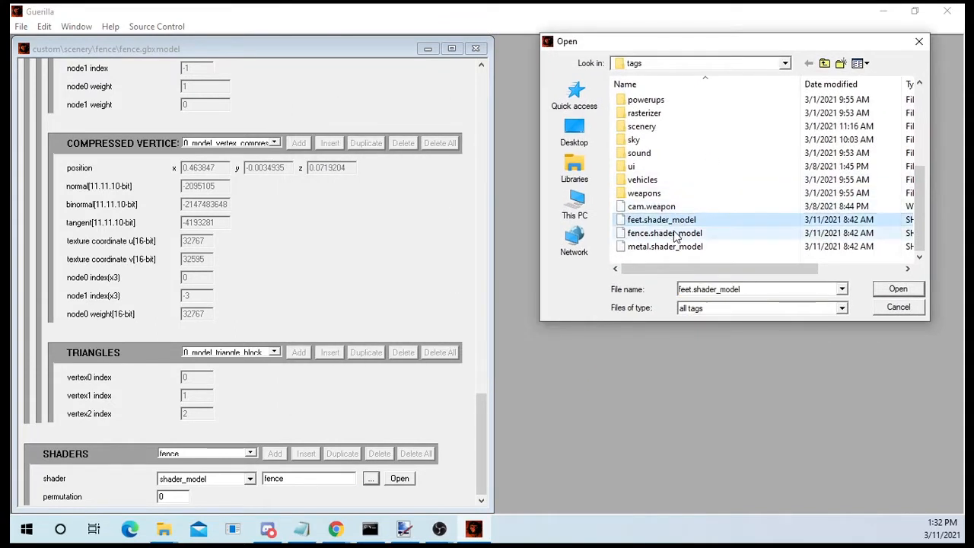
left_click(664, 233)
left_click(669, 247)
left_click(666, 233)
left_click(662, 220)
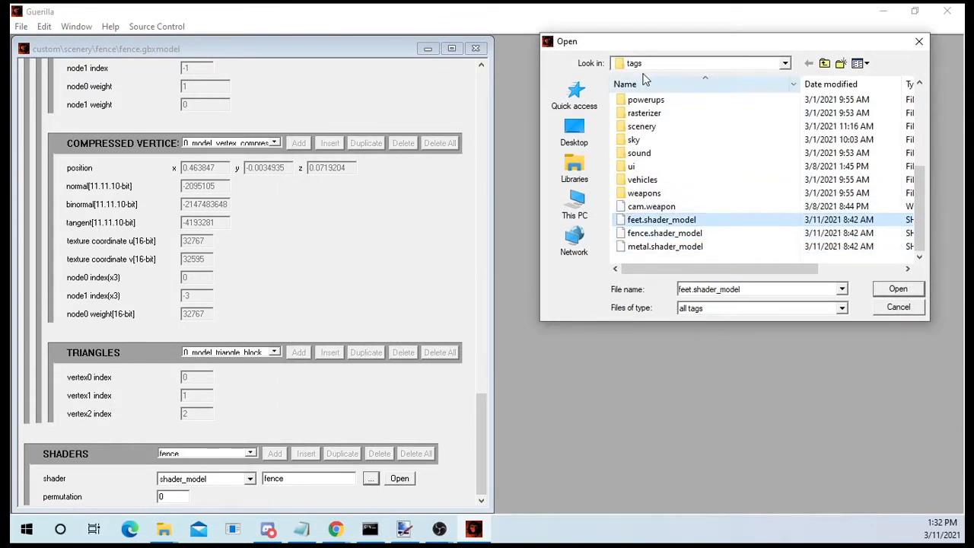
scroll(655, 190, "up", 4)
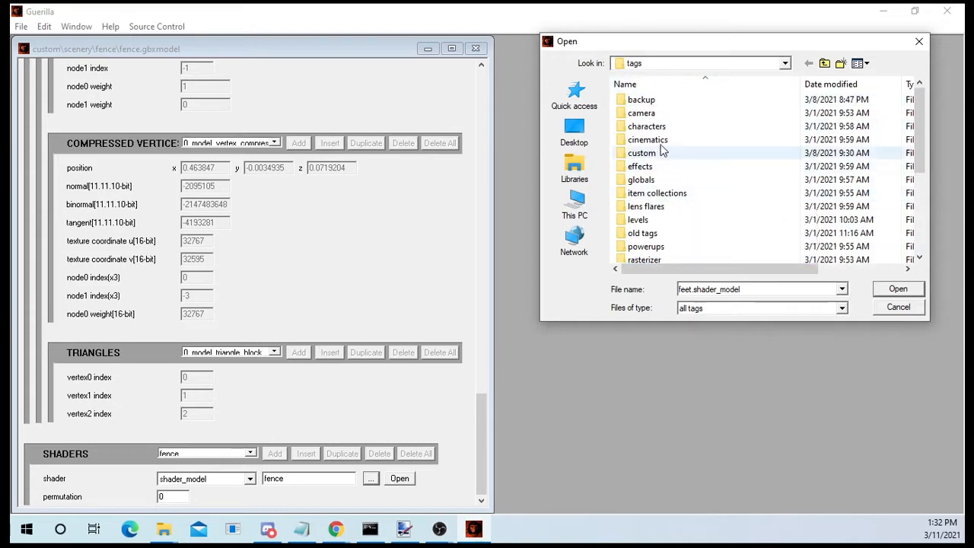
scroll(643, 156, "down", 4)
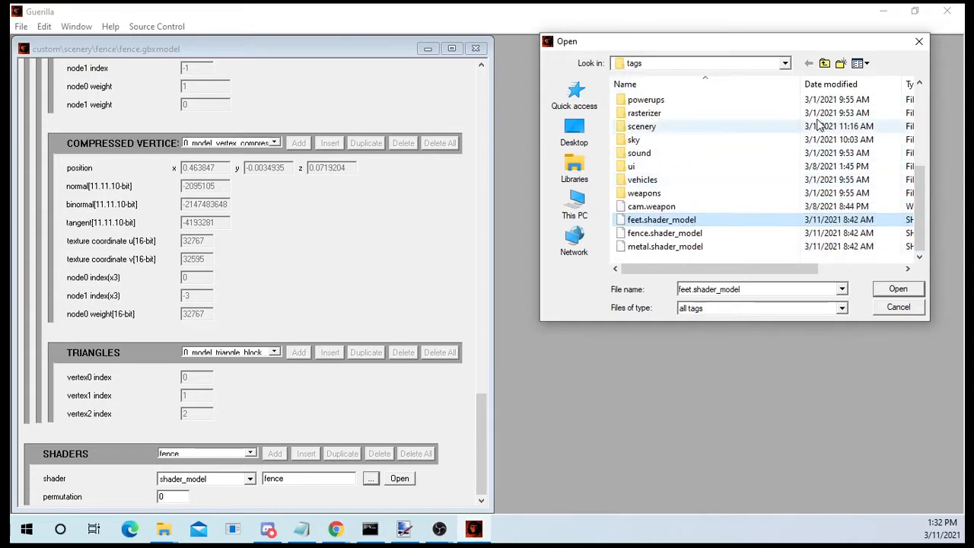
left_click(919, 41)
Switch to File Explorer and cut feet.shader_model, fence.shader_model and metal.shader_model from the cea\tags folder.
key("alt+Tab")
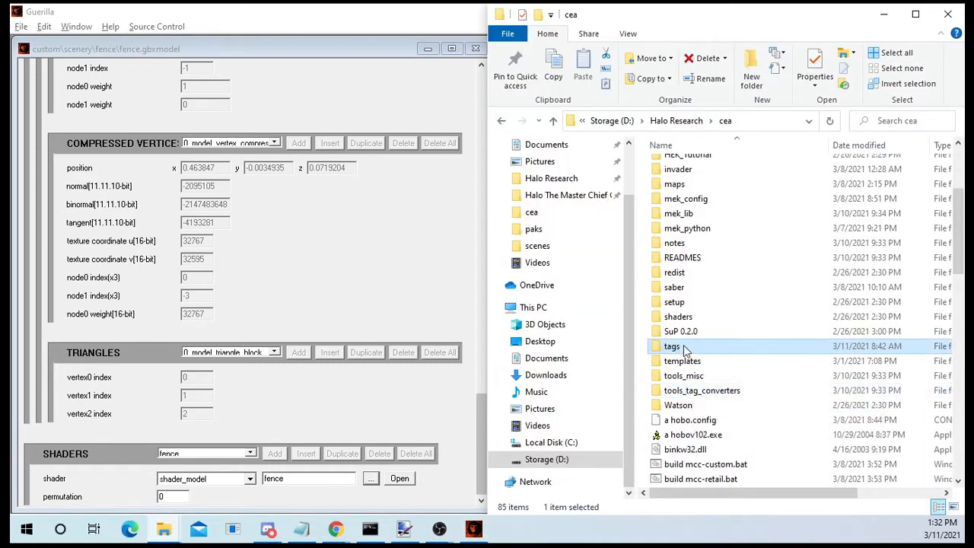
double_click(676, 391)
left_click(697, 449)
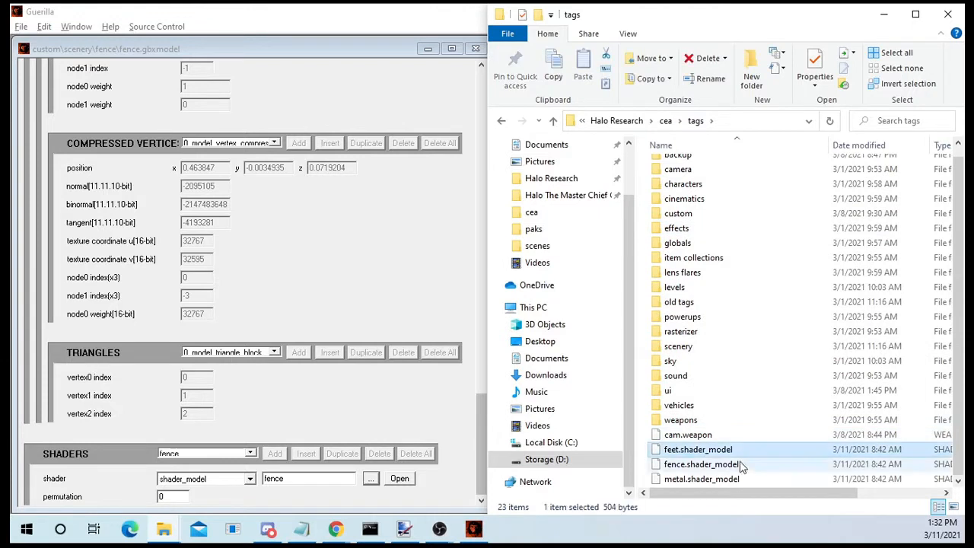
left_click(720, 479, "shift")
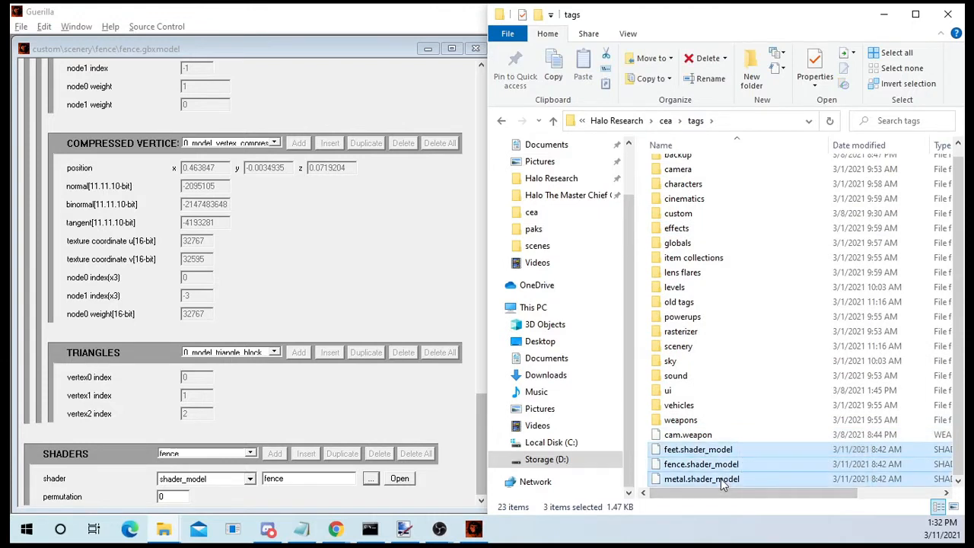
right_click(721, 479)
left_click(734, 394)
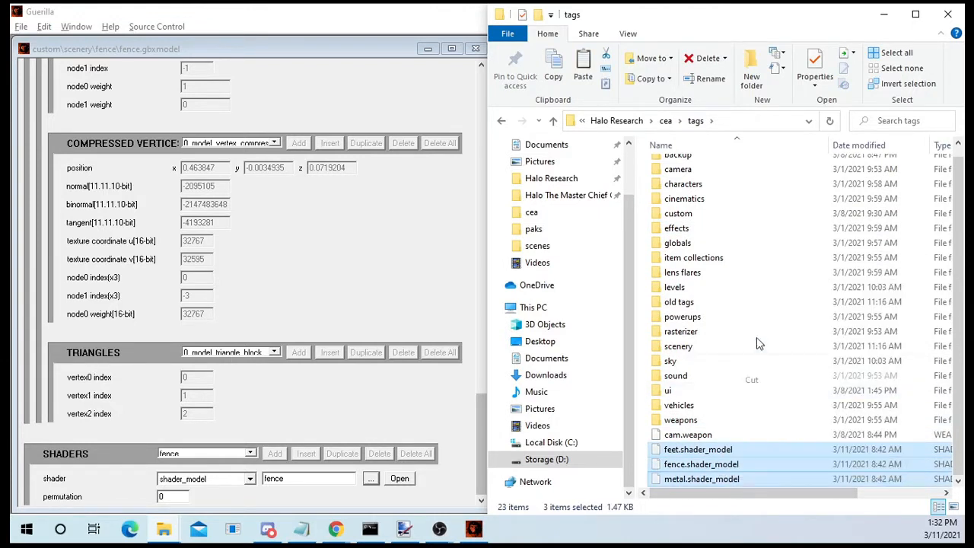
Create a folder named "shaders" inside tags\custom\scenery\fence and open it.
scroll(665, 320, "up", 1)
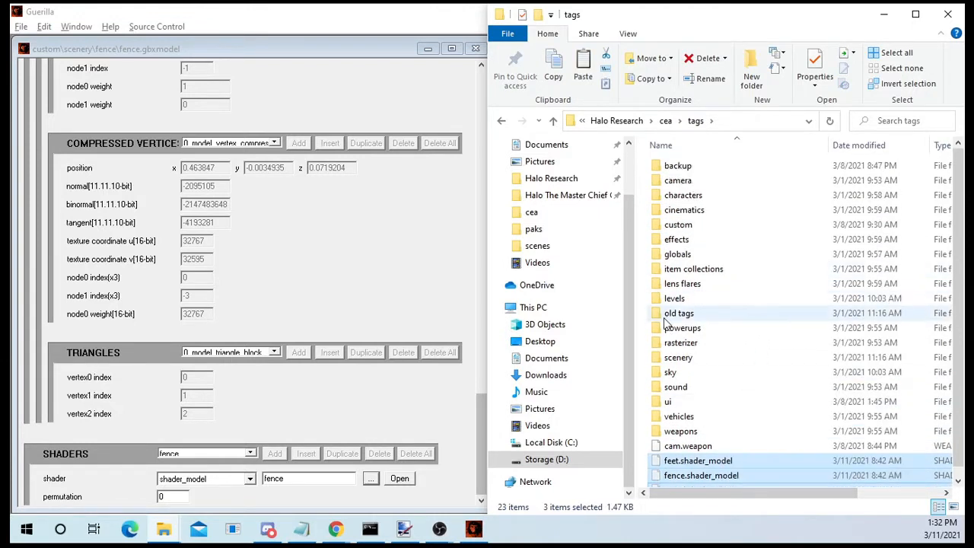
double_click(680, 225)
double_click(698, 167)
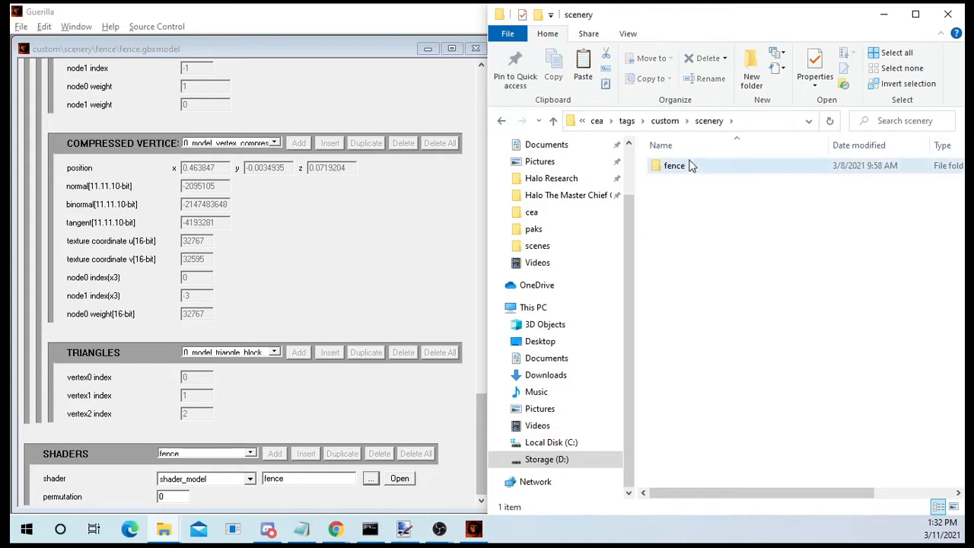
double_click(676, 165)
right_click(667, 293)
mouse_move(696, 454)
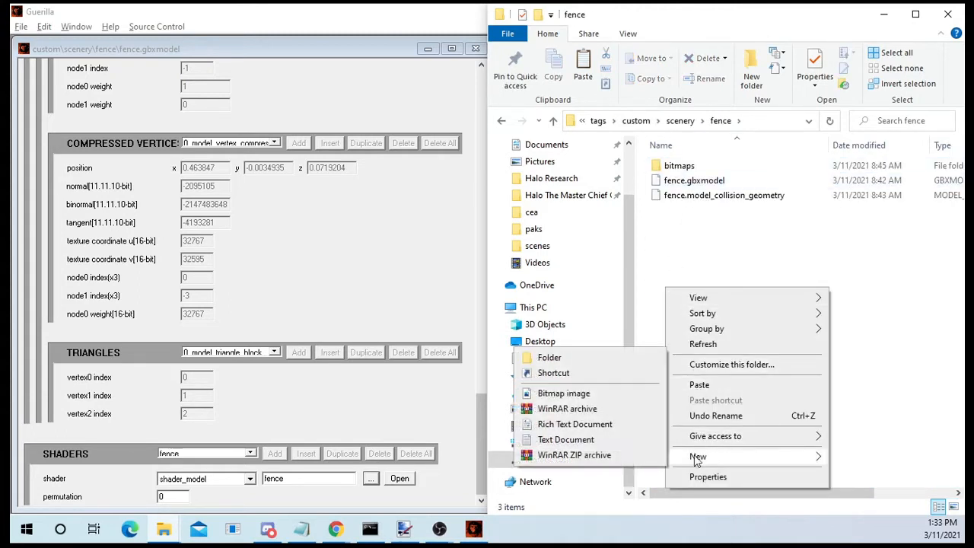
left_click(567, 356)
type("shaders")
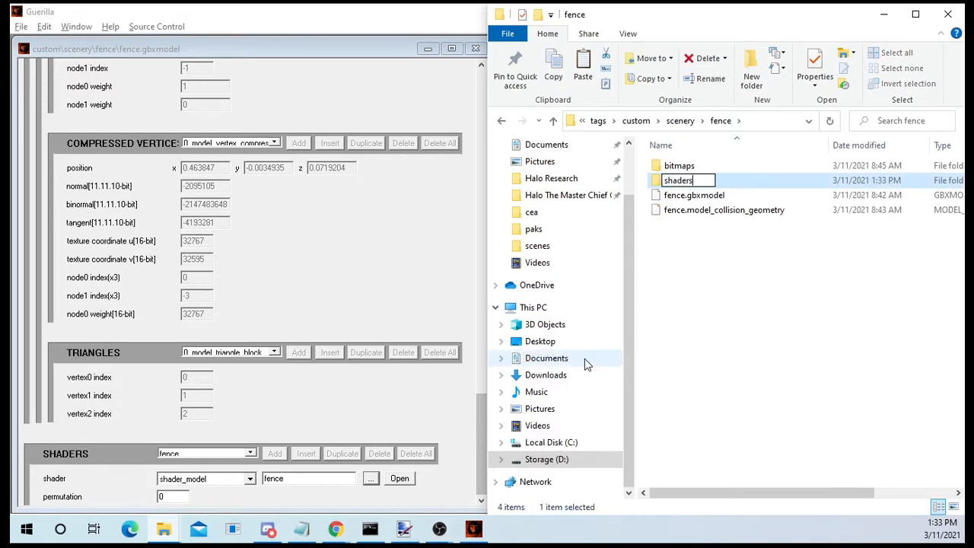
key("Return")
key("Return")
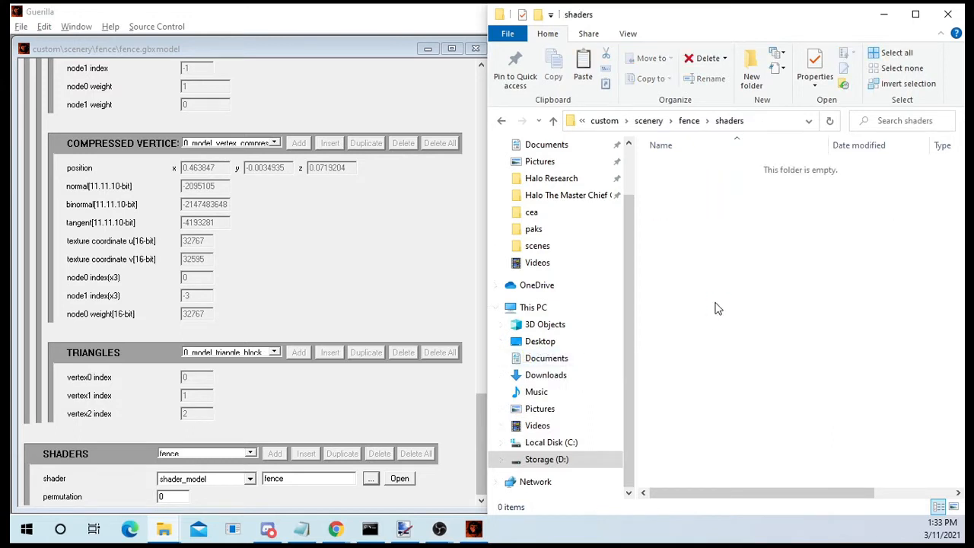
Paste the three cut shader_model files into the new shaders folder.
key("ctrl+v")
left_click_drag(777, 268, 647, 154)
left_click(729, 274)
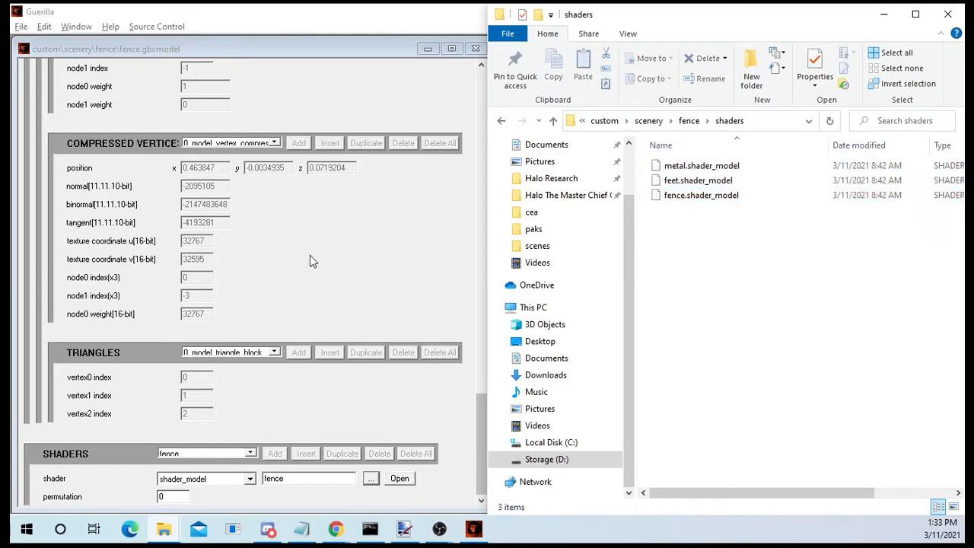
Return to Guerilla and point the fence shader reference to fence.shader_model in custom\scenery\fence\shaders.
left_click(883, 14)
left_click(281, 478)
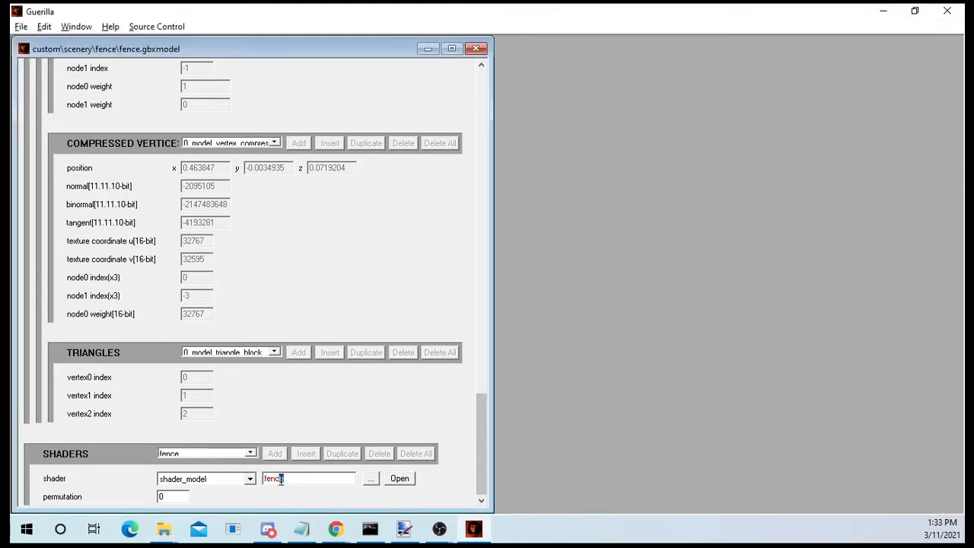
left_click_drag(299, 480, 267, 473)
left_click(371, 479)
left_click_drag(486, 127, 706, 80)
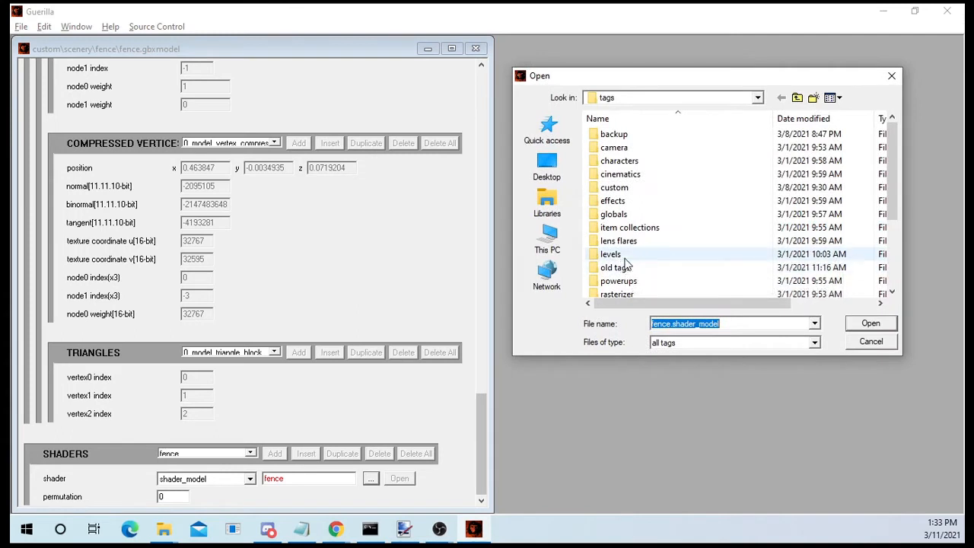
double_click(631, 187)
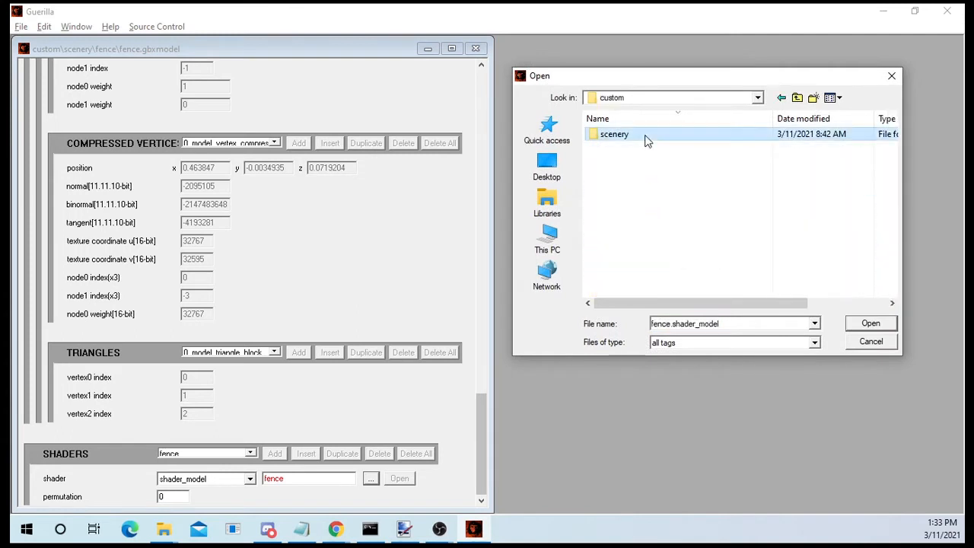
double_click(644, 138)
double_click(644, 138)
double_click(624, 151)
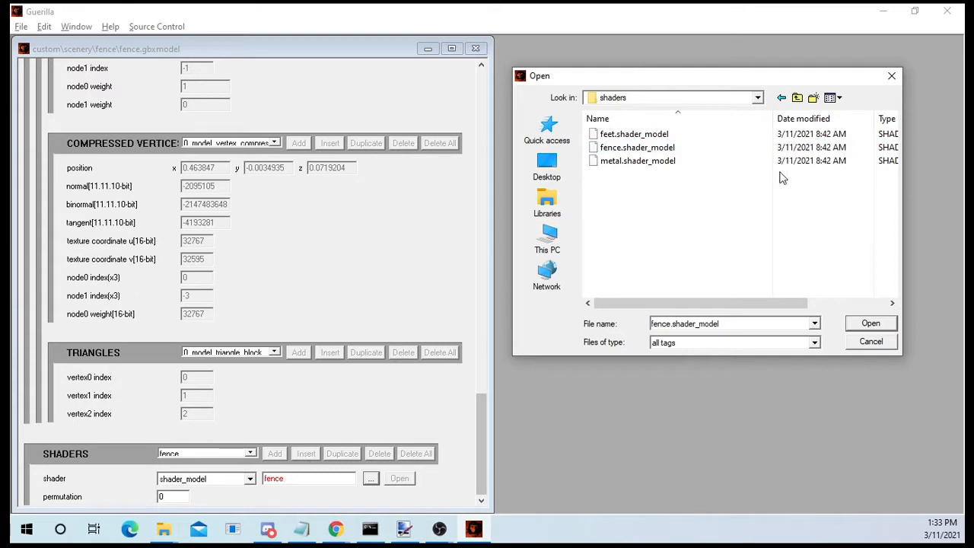
double_click(725, 149)
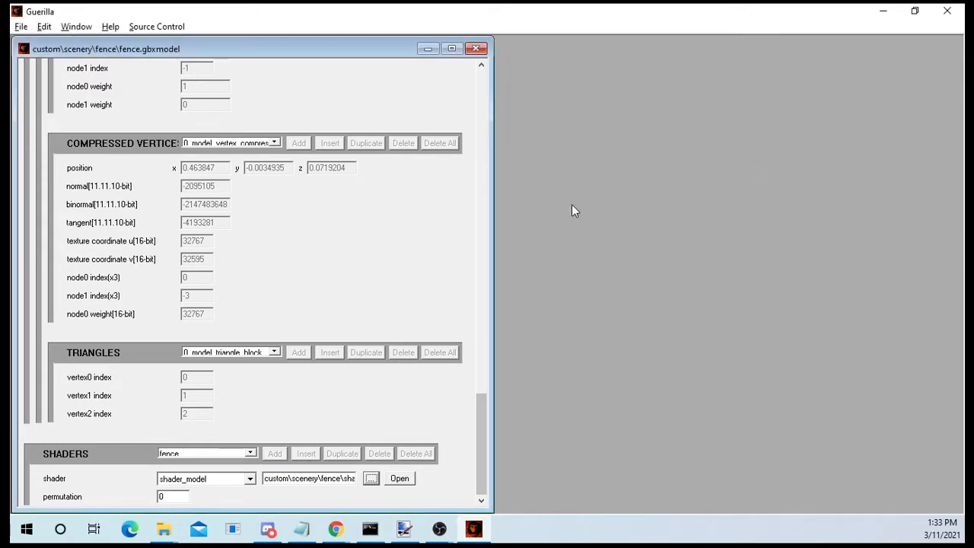
Point the metal shader reference to metal.shader_model in custom\scenery\fence\shaders.
left_click(250, 454)
left_click(225, 469)
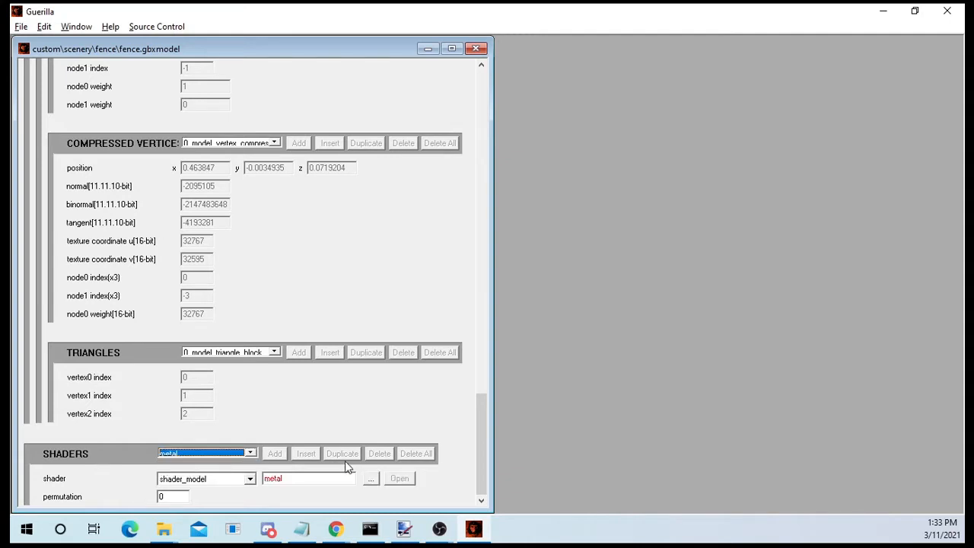
left_click(370, 479)
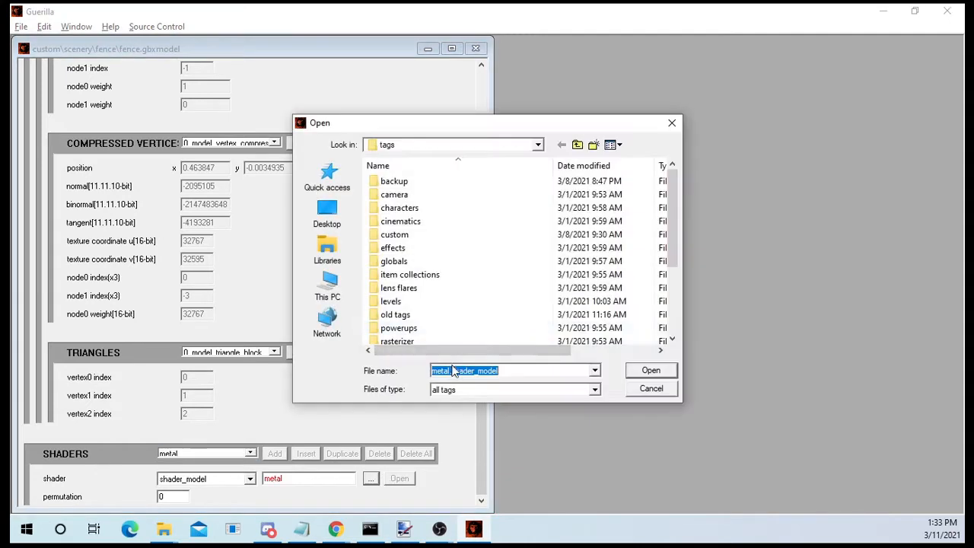
double_click(428, 242)
double_click(438, 181)
double_click(431, 183)
double_click(429, 194)
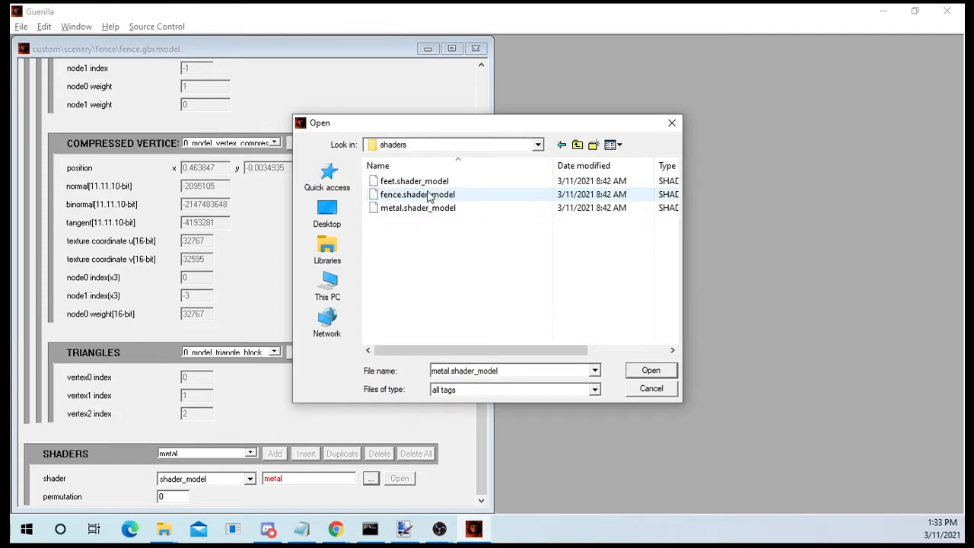
double_click(427, 208)
Point the feet shader reference to feet.shader_model in custom\scenery\fence\shaders and check its full path.
left_click(250, 453)
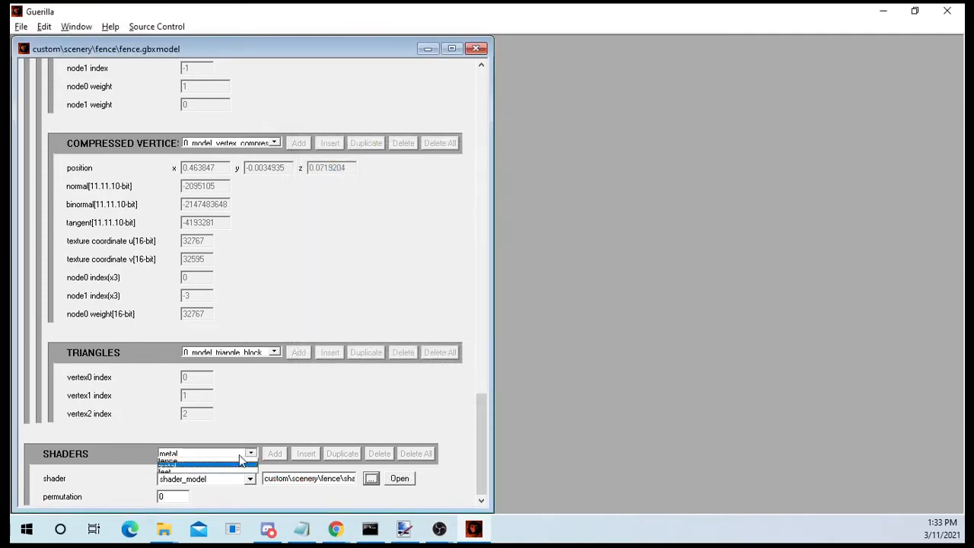
left_click(212, 475)
left_click(372, 479)
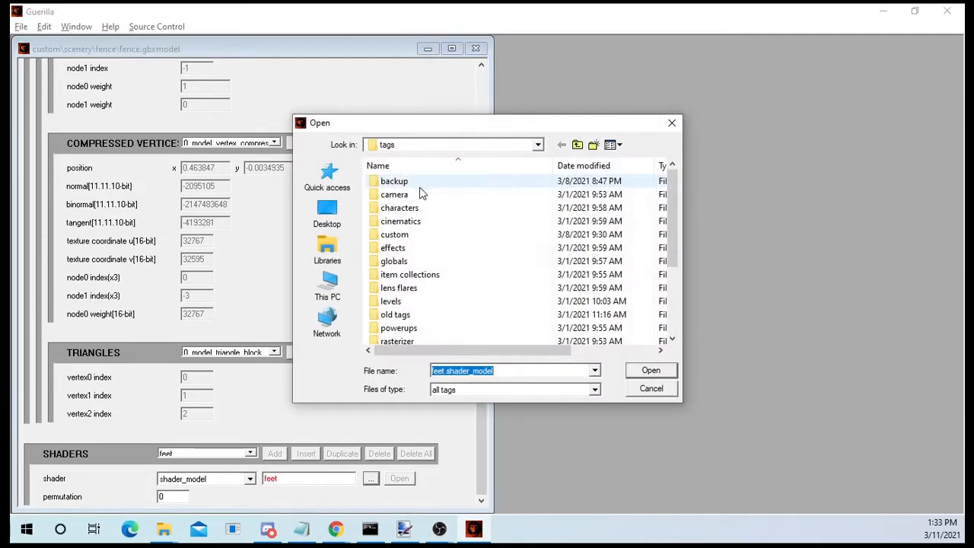
double_click(394, 234)
double_click(413, 182)
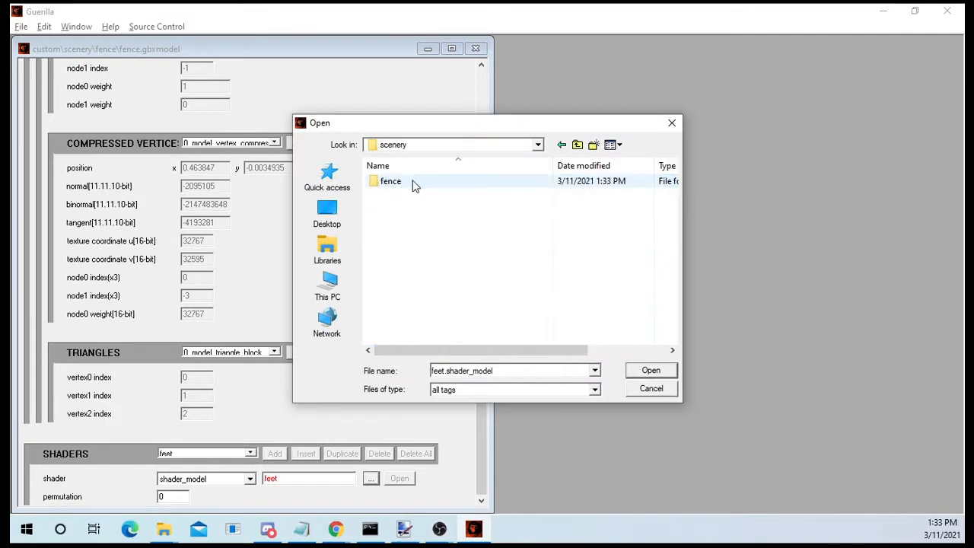
double_click(412, 183)
double_click(409, 194)
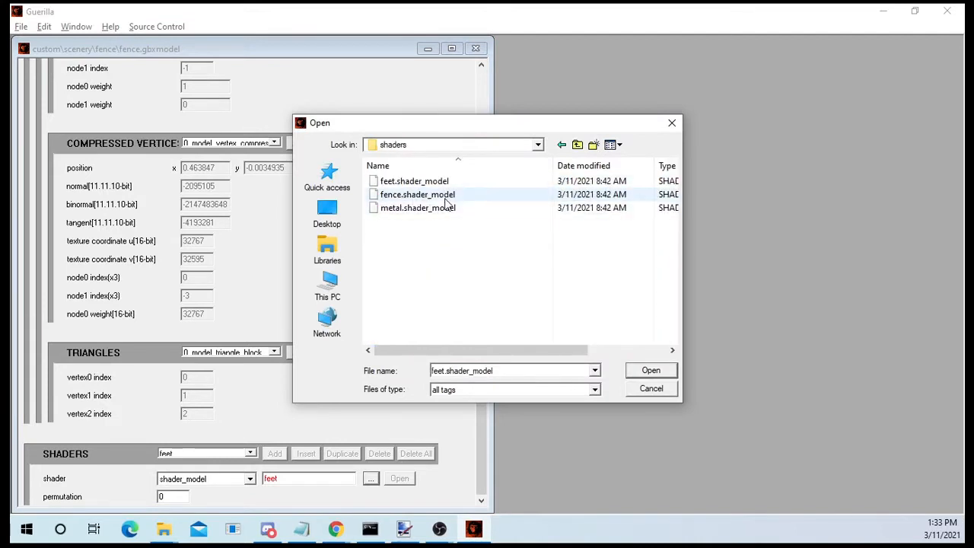
double_click(414, 181)
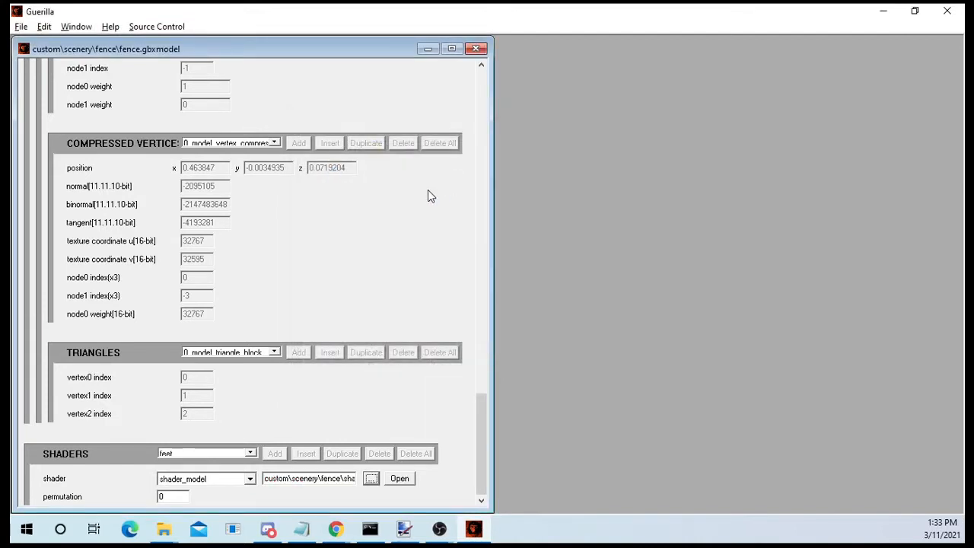
left_click_drag(265, 480, 370, 467)
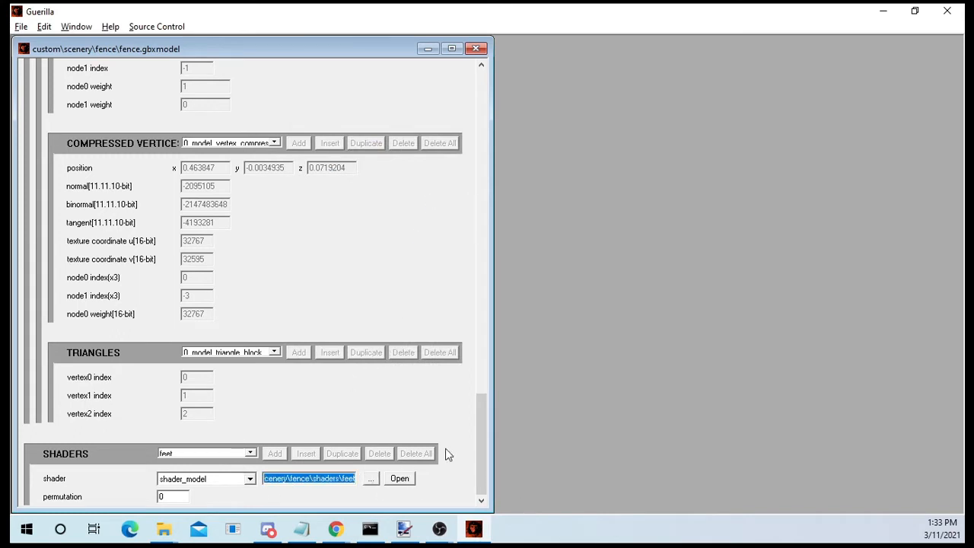
left_click(342, 478)
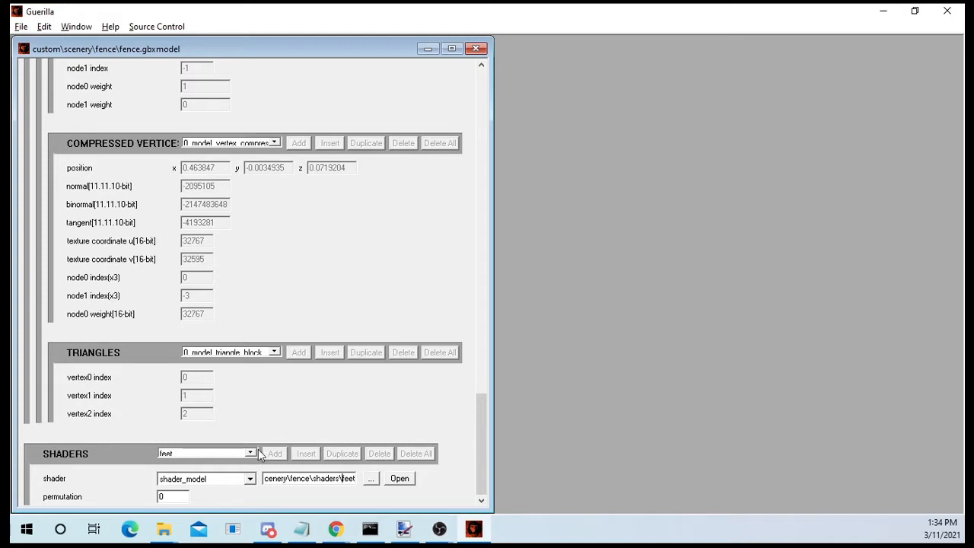
Replace the metal shader reference with cap_metal.shader_environment from levels\test\bloodgulch\shaders.
left_click(226, 455)
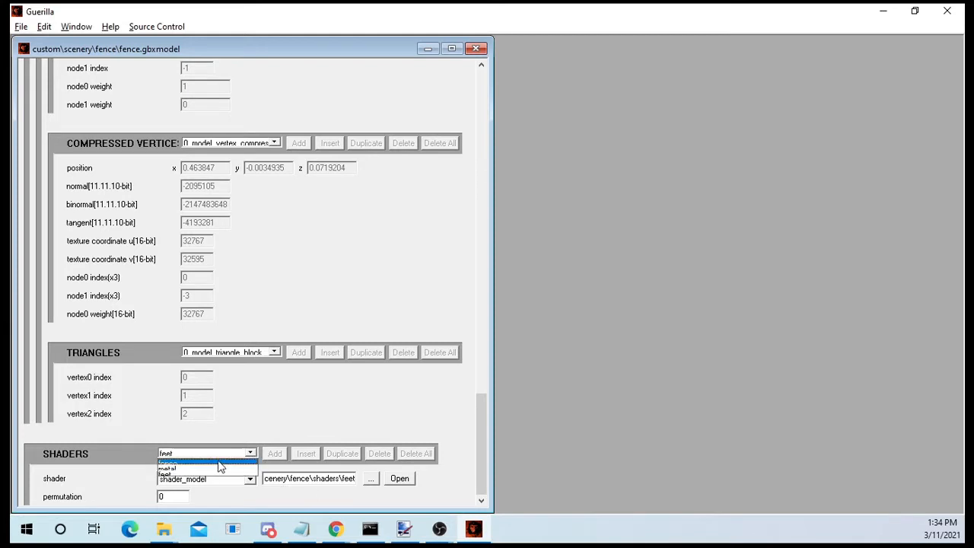
left_click(185, 466)
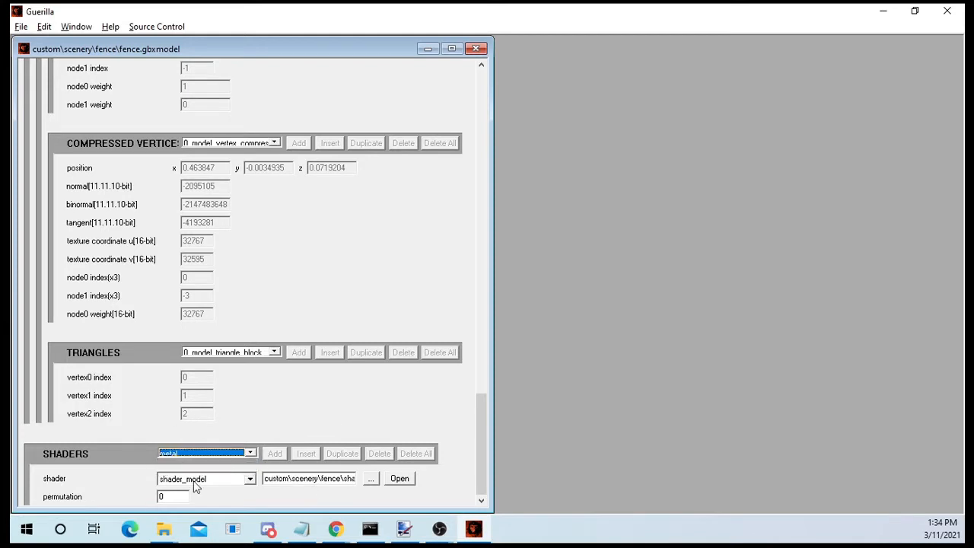
left_click(371, 478)
left_click(577, 146)
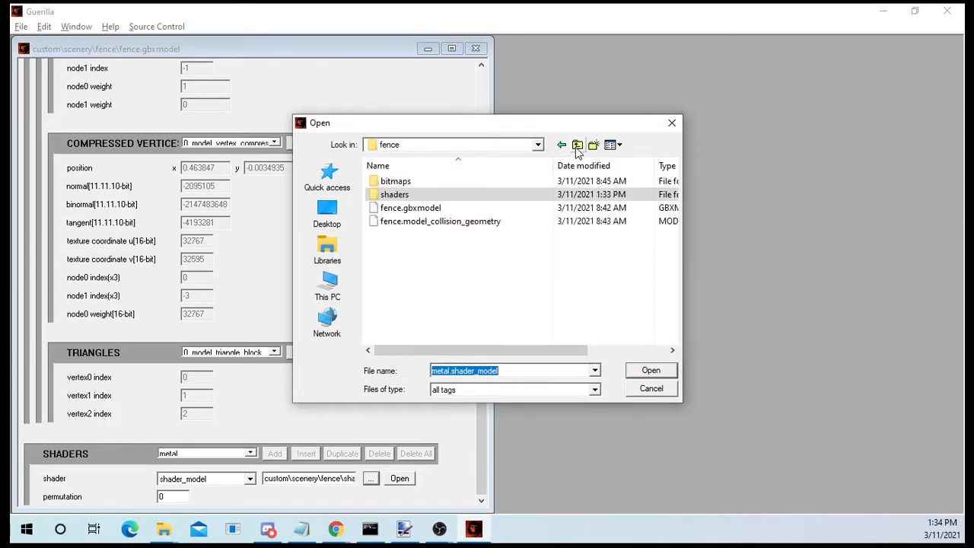
left_click(578, 147)
left_click(577, 147)
left_click(576, 145)
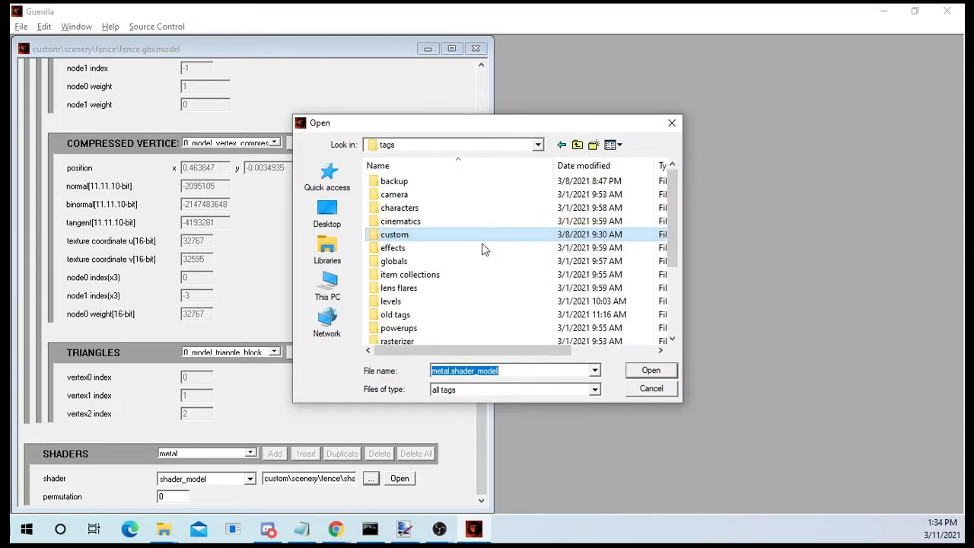
scroll(465, 270, "down", 3)
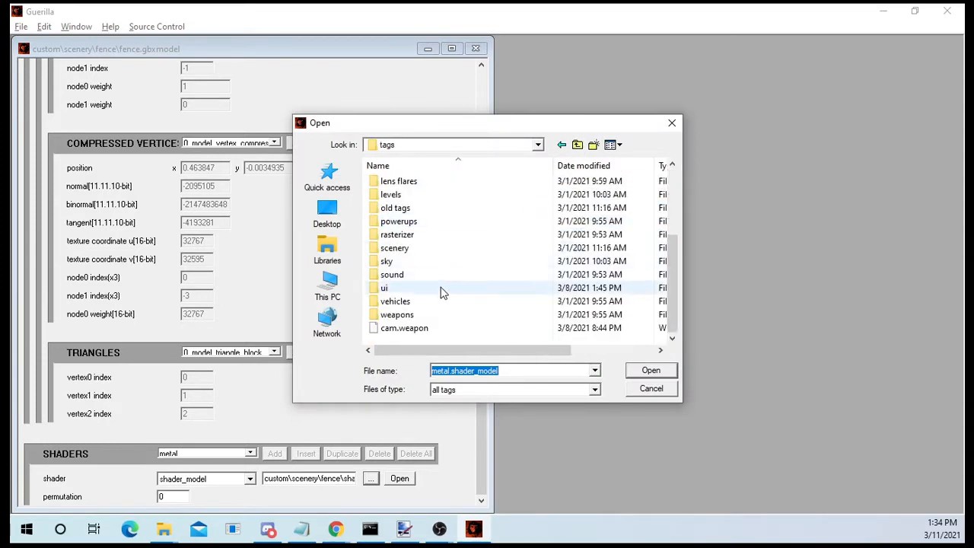
double_click(411, 194)
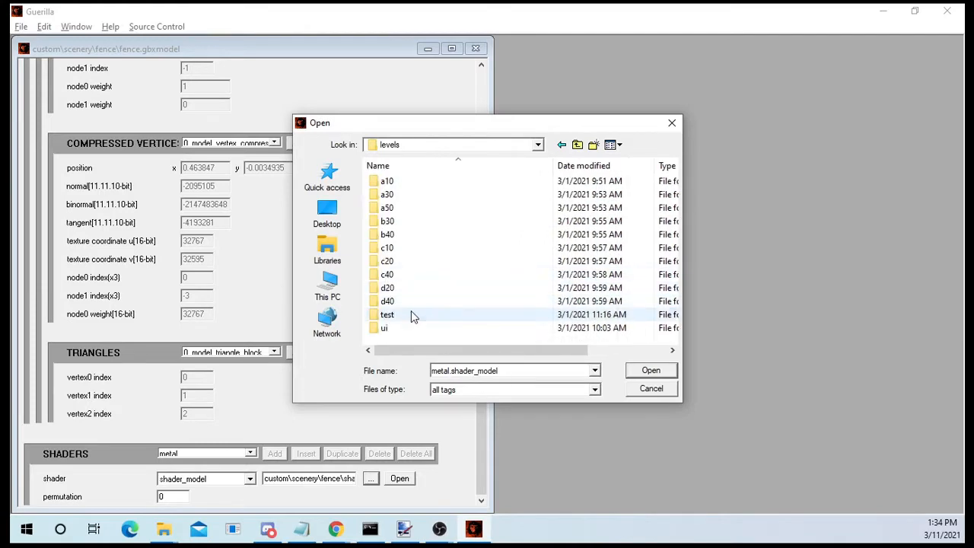
double_click(411, 312)
double_click(425, 194)
double_click(414, 194)
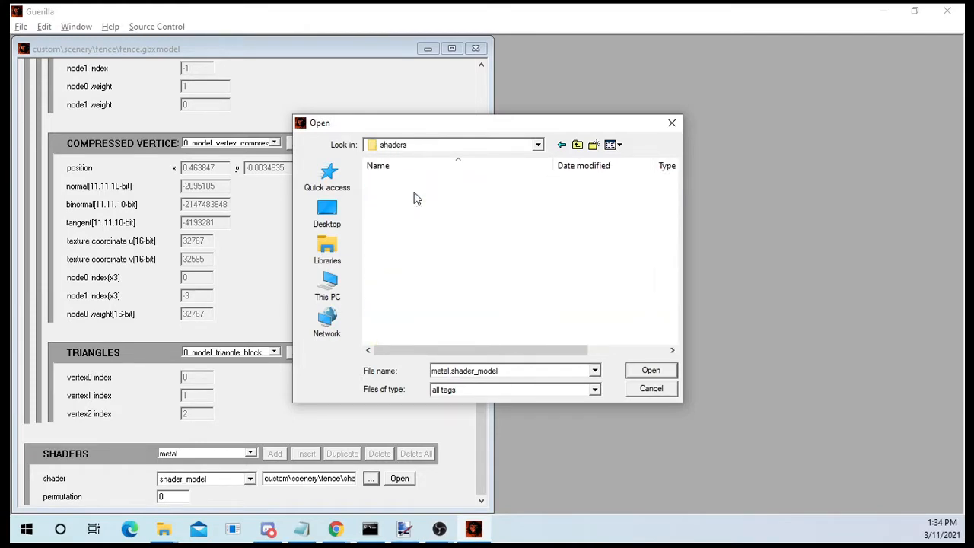
left_click_drag(525, 123, 825, 92)
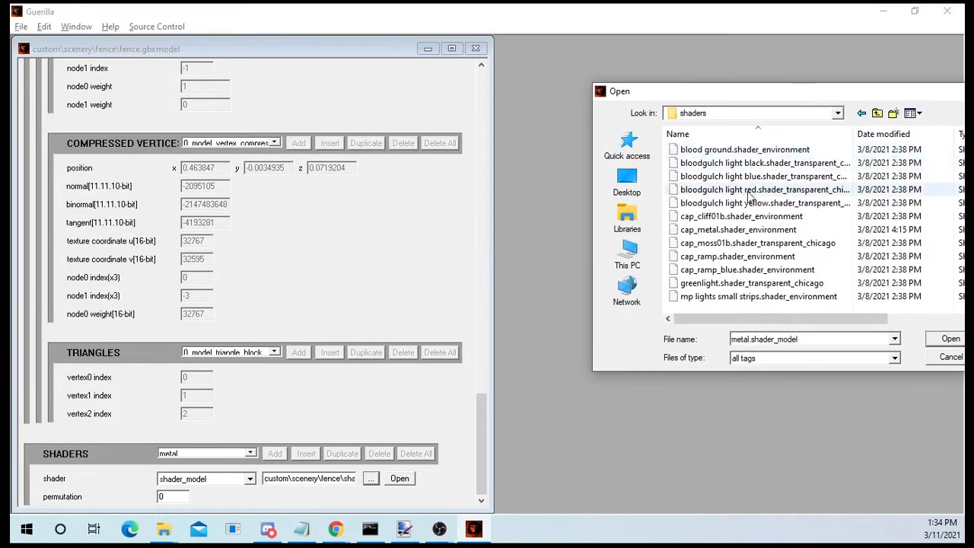
double_click(812, 228)
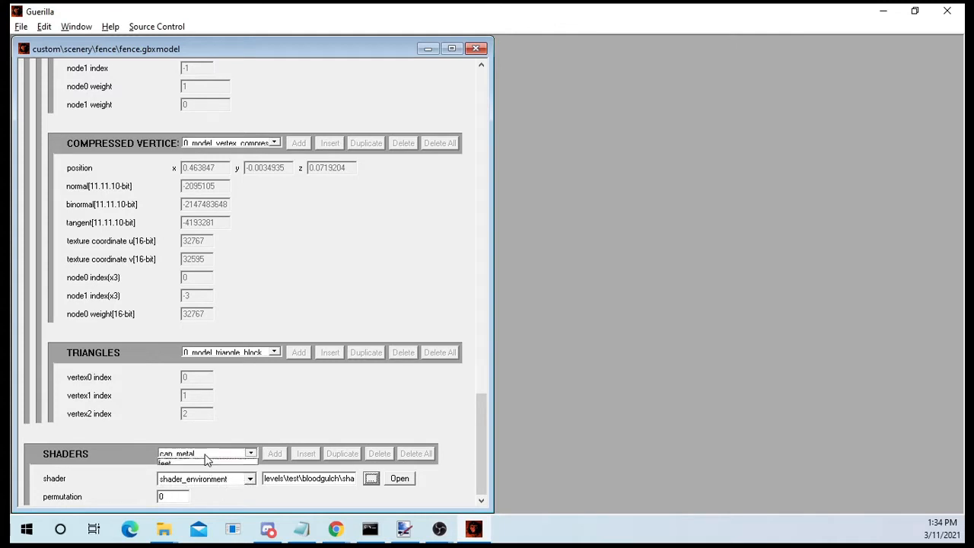
Replace the feet shader reference with example_tutorial_plate_floor.shader_environment from levels\test\tutorial\shaders.
left_click(221, 454)
left_click(198, 473)
left_click(315, 475)
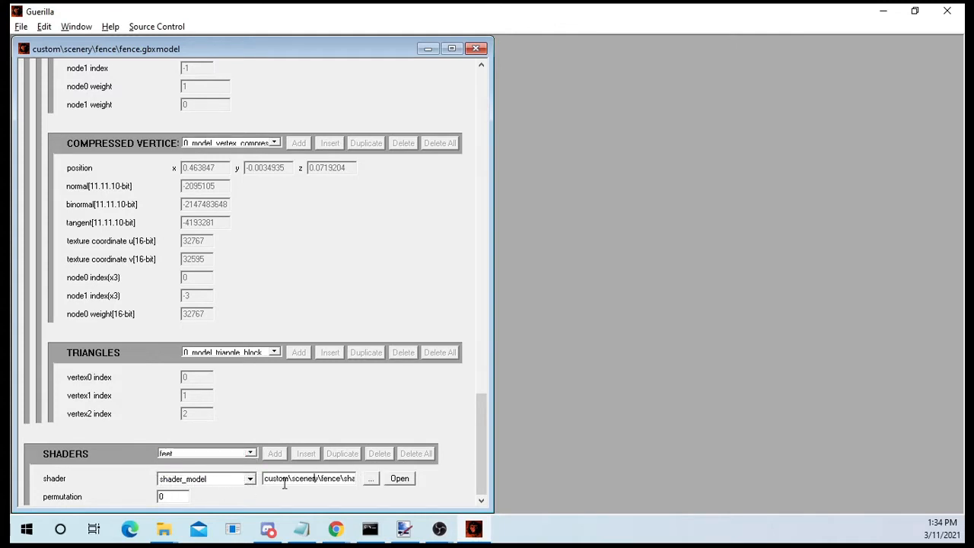
left_click_drag(286, 482, 374, 483)
left_click(371, 478)
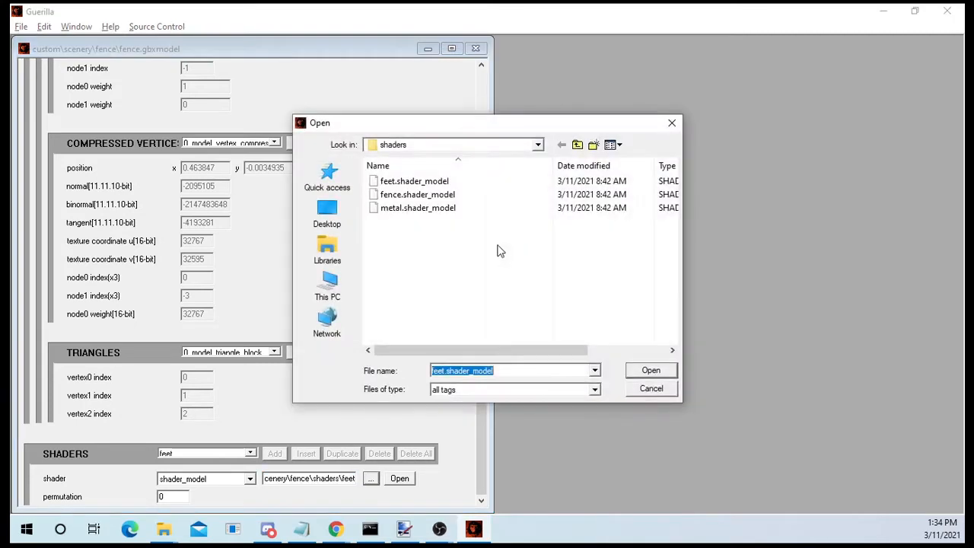
left_click(577, 144)
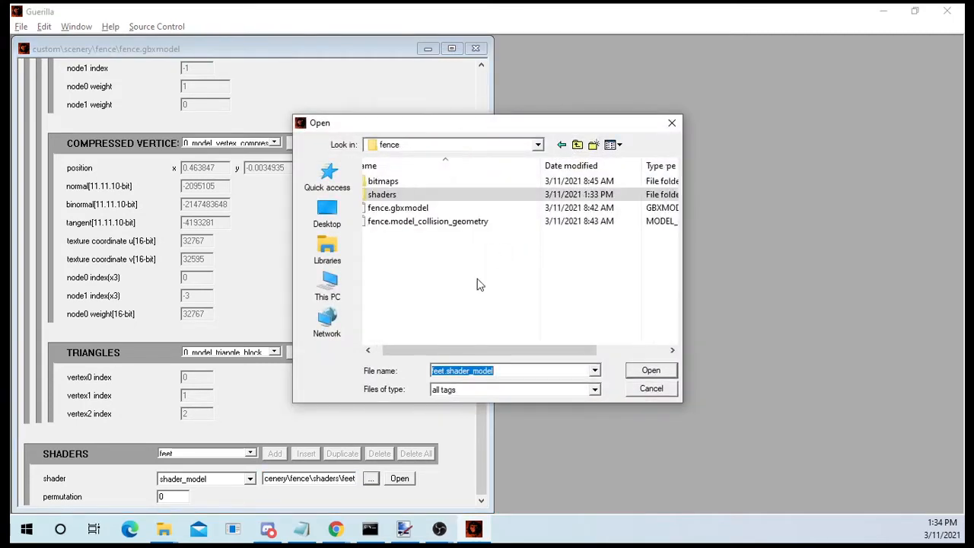
left_click(577, 145)
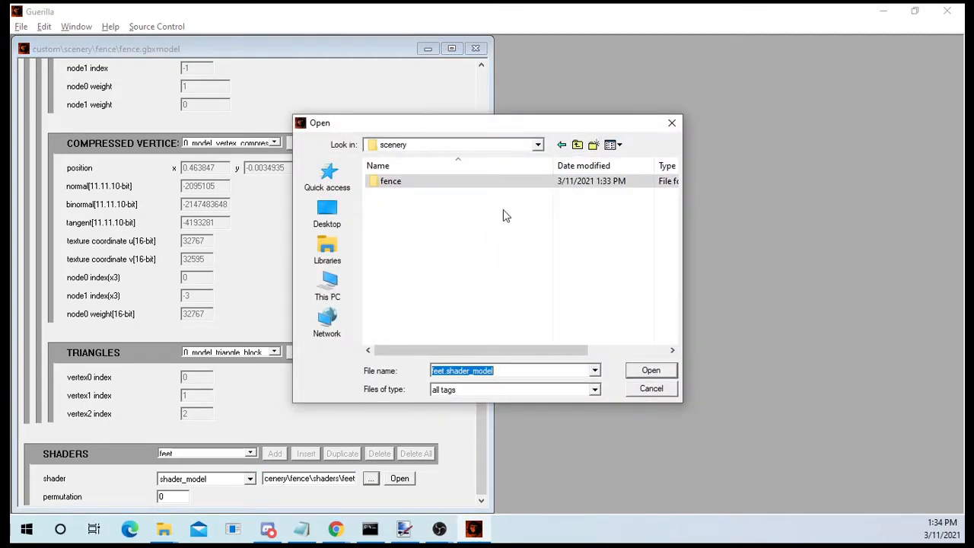
left_click(577, 145)
left_click(577, 145)
double_click(401, 302)
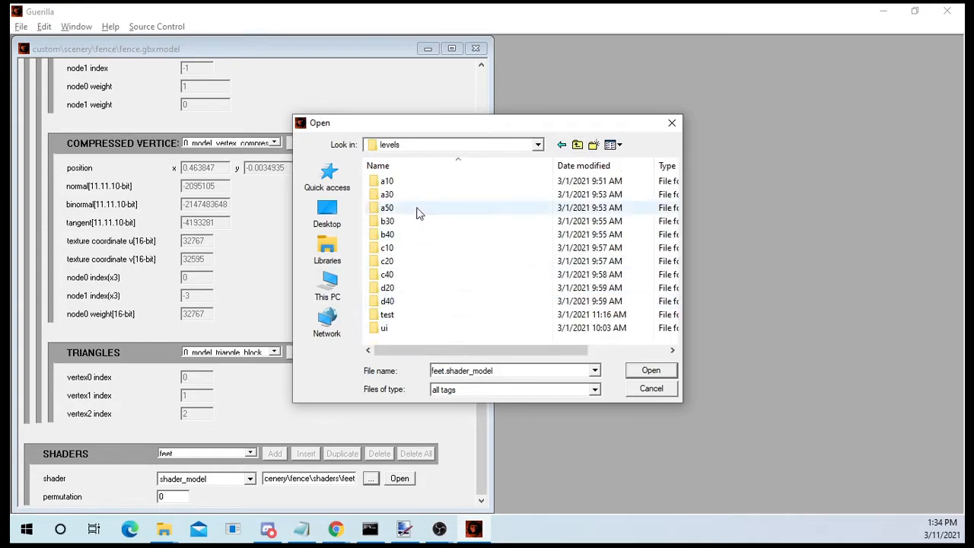
double_click(411, 316)
scroll(409, 322, "down", 4)
double_click(396, 315)
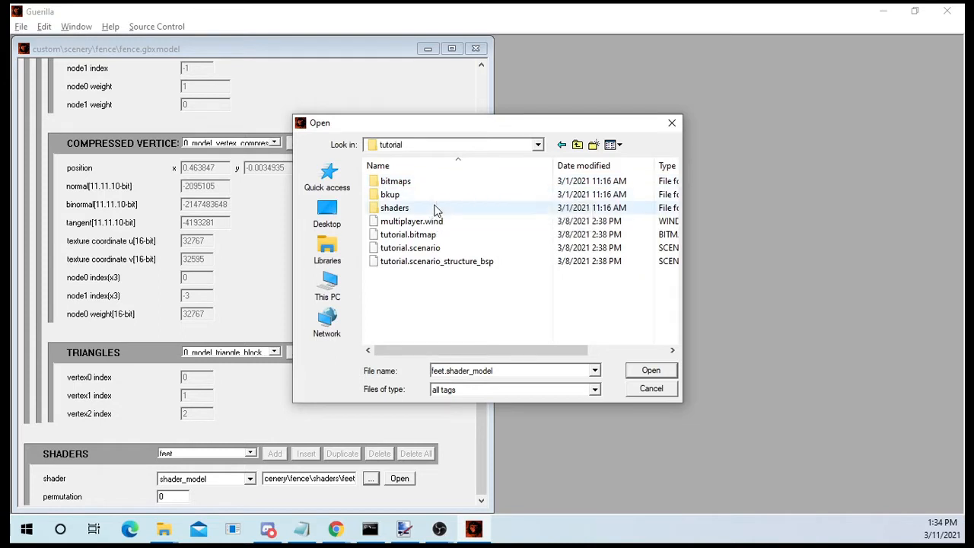
double_click(394, 208)
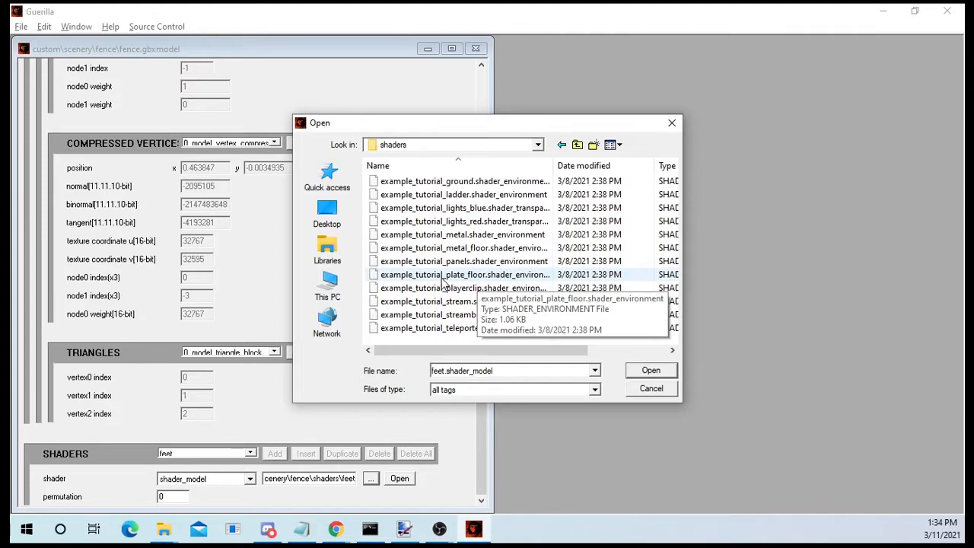
double_click(522, 275)
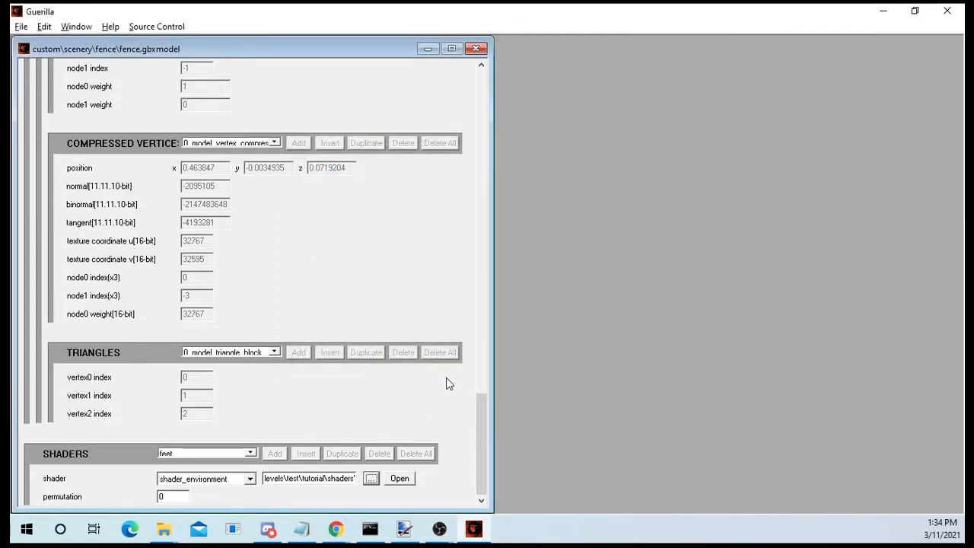
Open the fence entry's shader_model tag from the gbxmodel and place its window beside the model window.
left_click(210, 457)
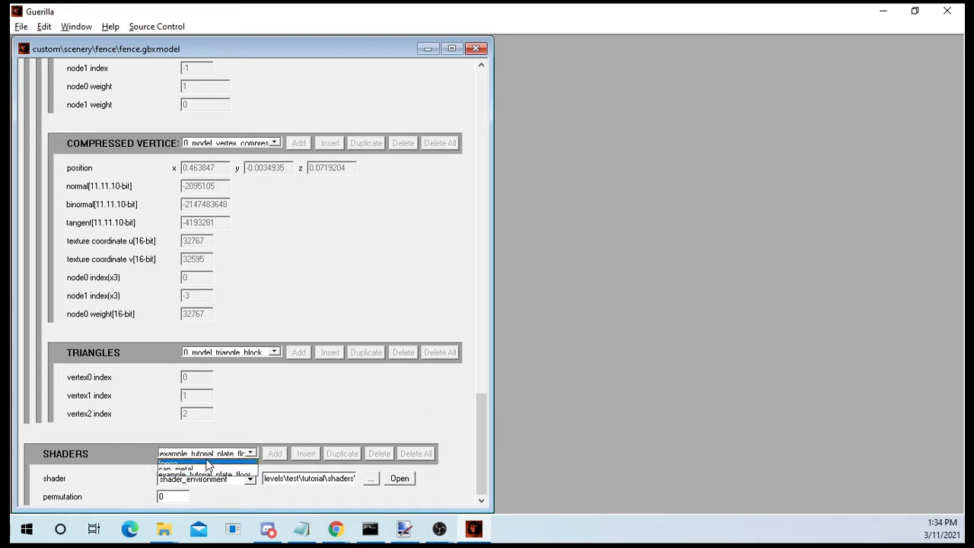
left_click(208, 470)
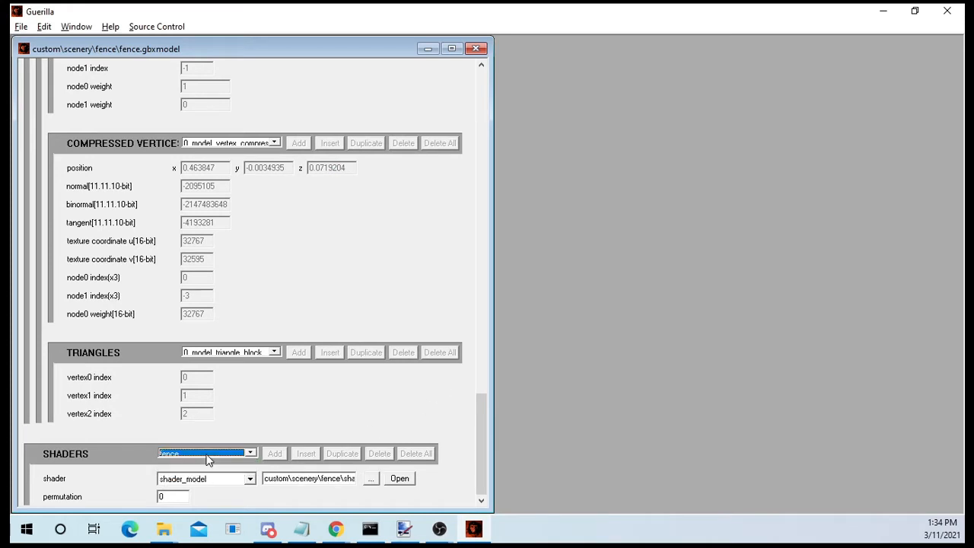
left_click(398, 478)
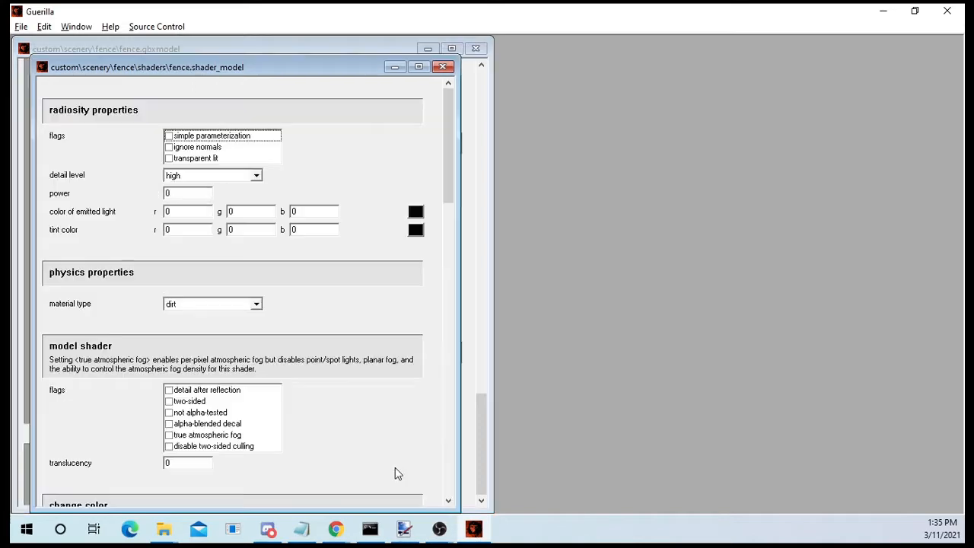
left_click_drag(244, 71, 704, 58)
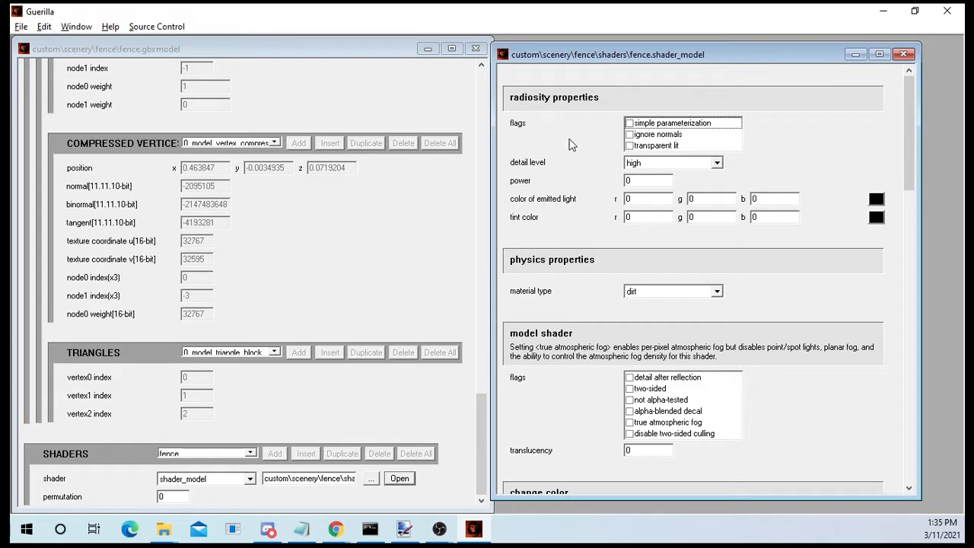
Set the fence shader's physics material type to metal (thin).
left_click(670, 298)
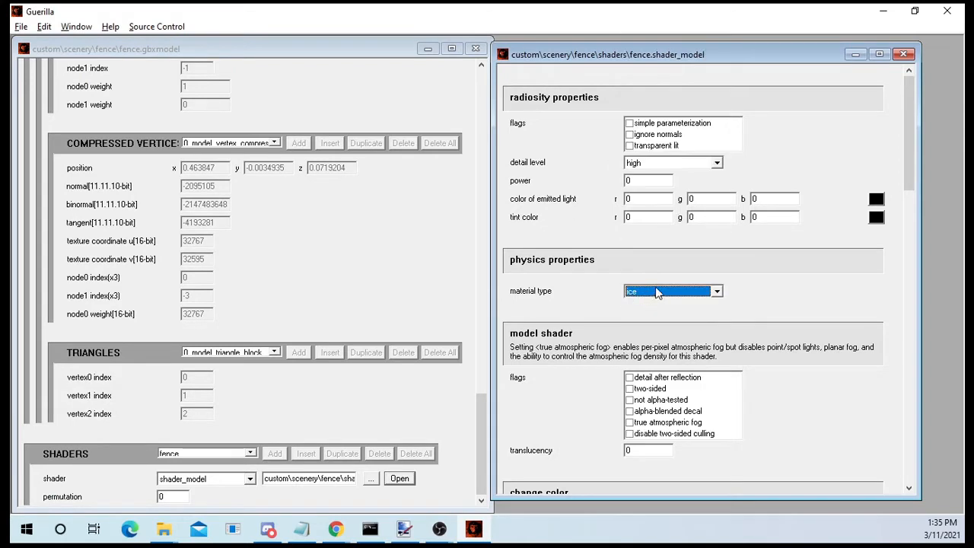
left_click(670, 292)
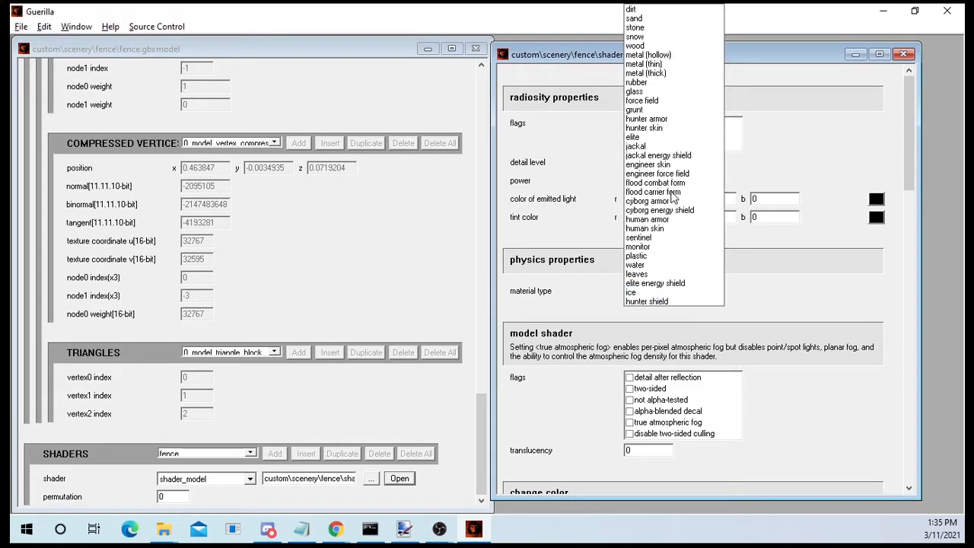
left_click(660, 65)
Assign chainlink.bitmap from custom\scenery\fence\bitmaps as the fence shader's base map.
left_click_drag(907, 163, 895, 342)
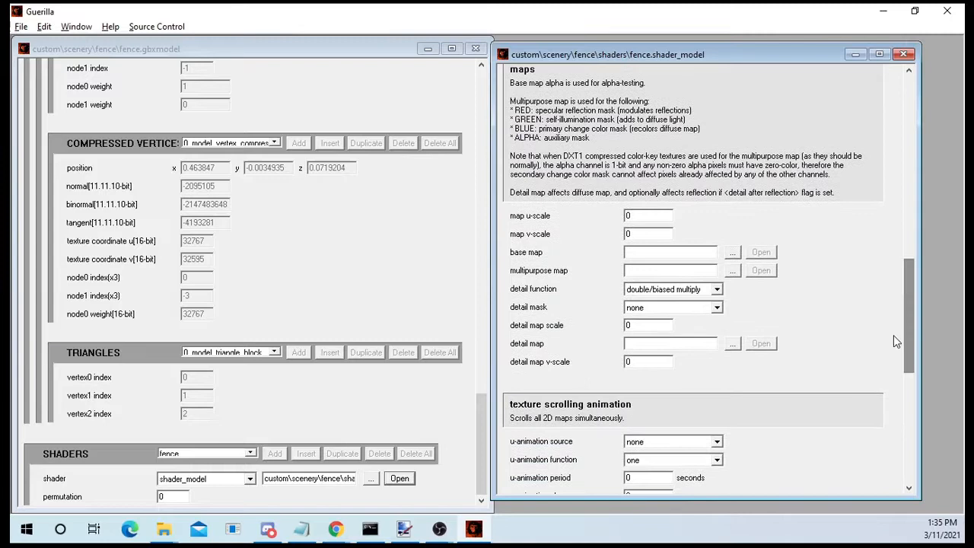
left_click(650, 254)
left_click(732, 253)
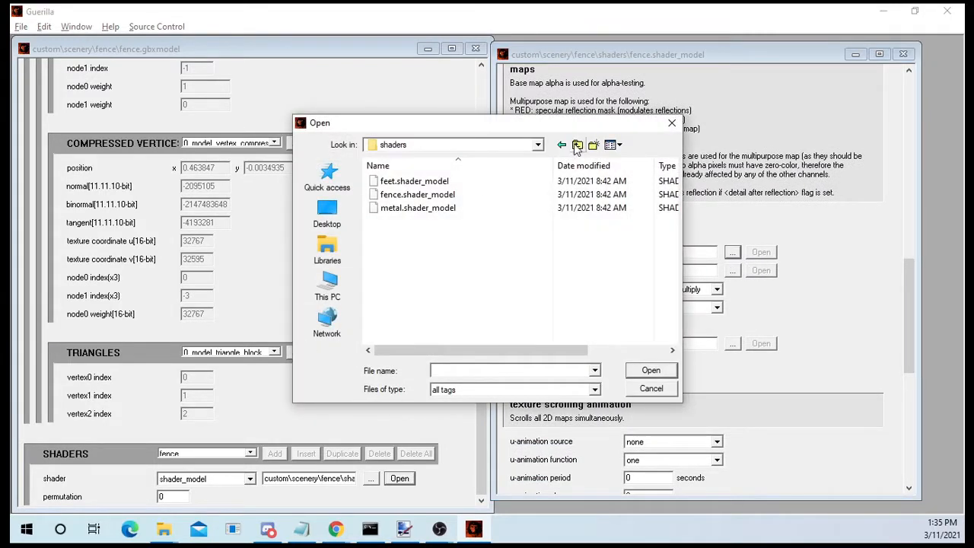
left_click(577, 145)
double_click(403, 181)
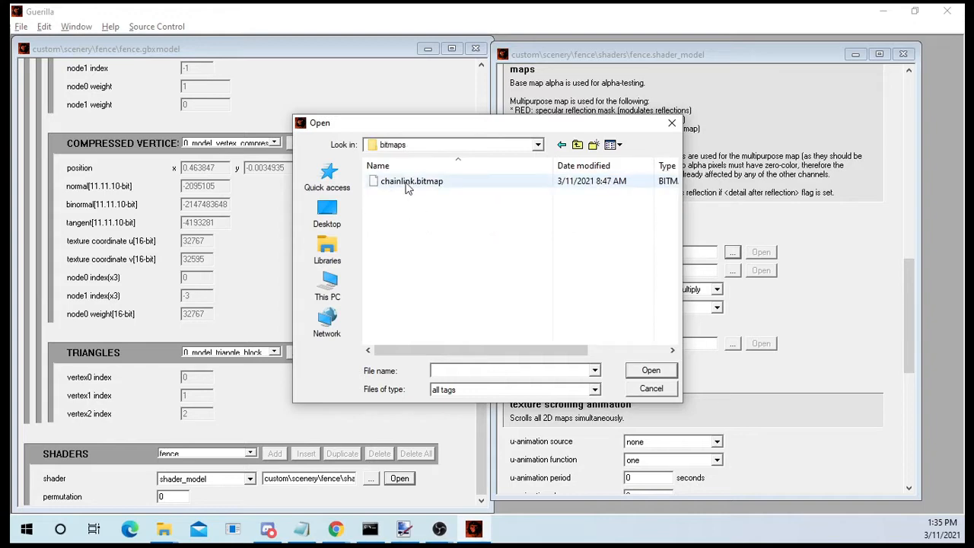
double_click(442, 183)
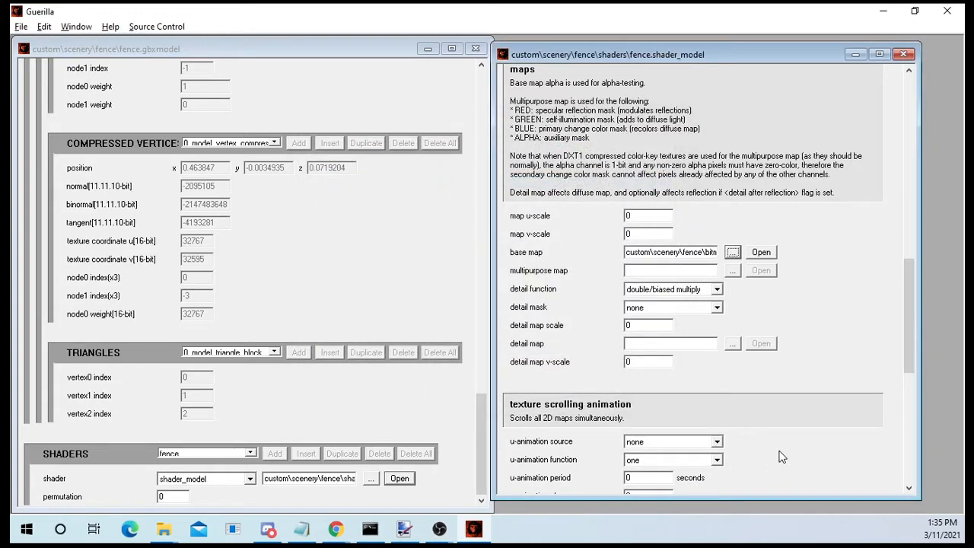
left_click_drag(641, 247, 747, 233)
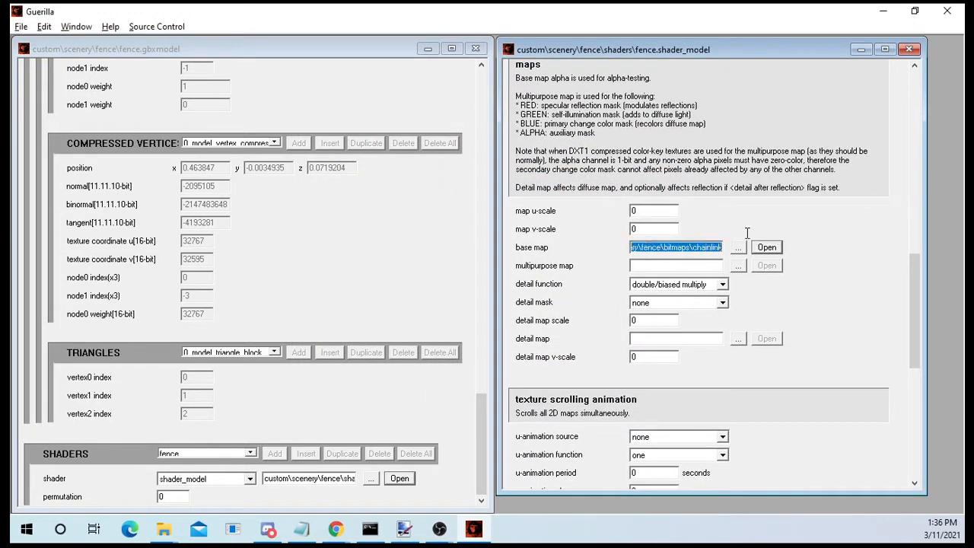
Review the fence shader's remaining settings, including the other maps, radiosity, texture scrolling animation and reflection properties.
scroll(722, 203, "down", 1)
left_click(672, 222)
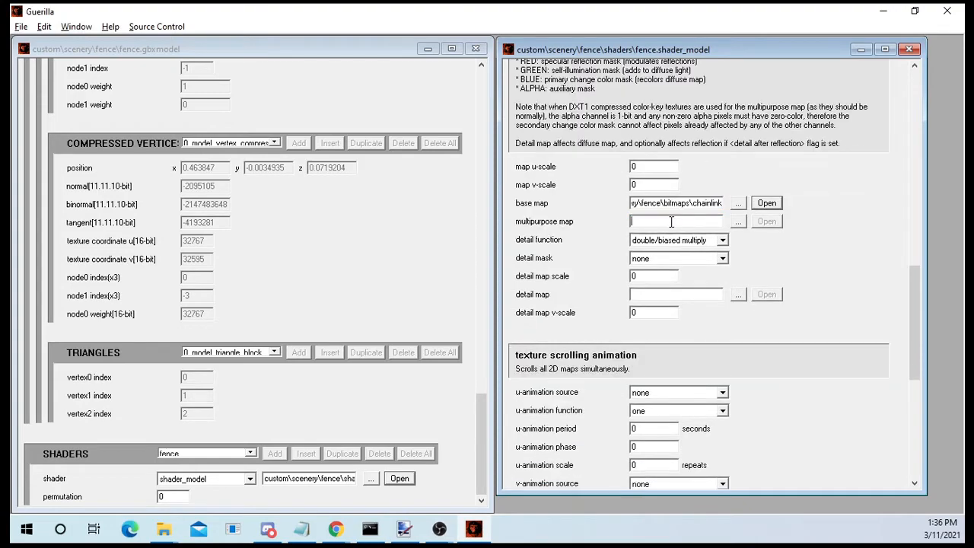
scroll(692, 235, "down", 8)
scroll(663, 261, "up", 20)
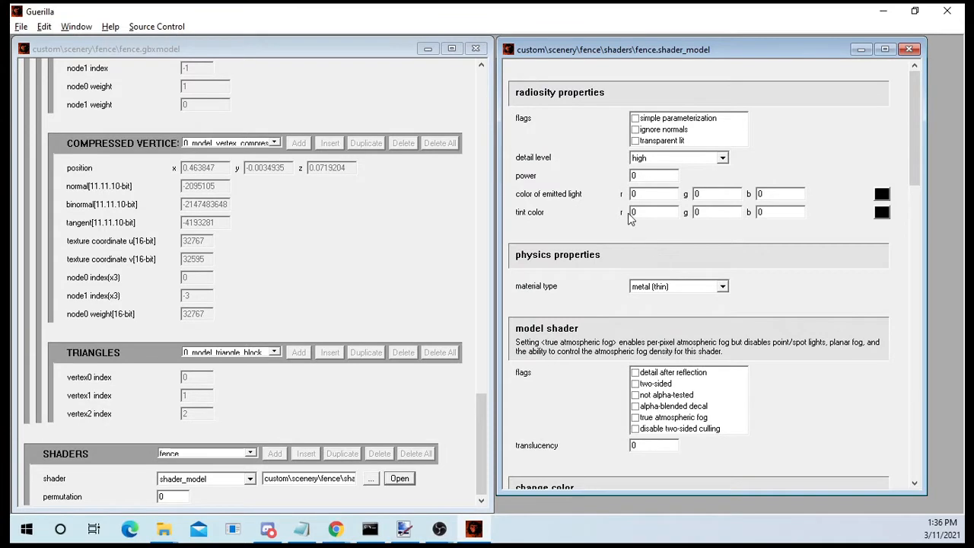
scroll(799, 312, "down", 18)
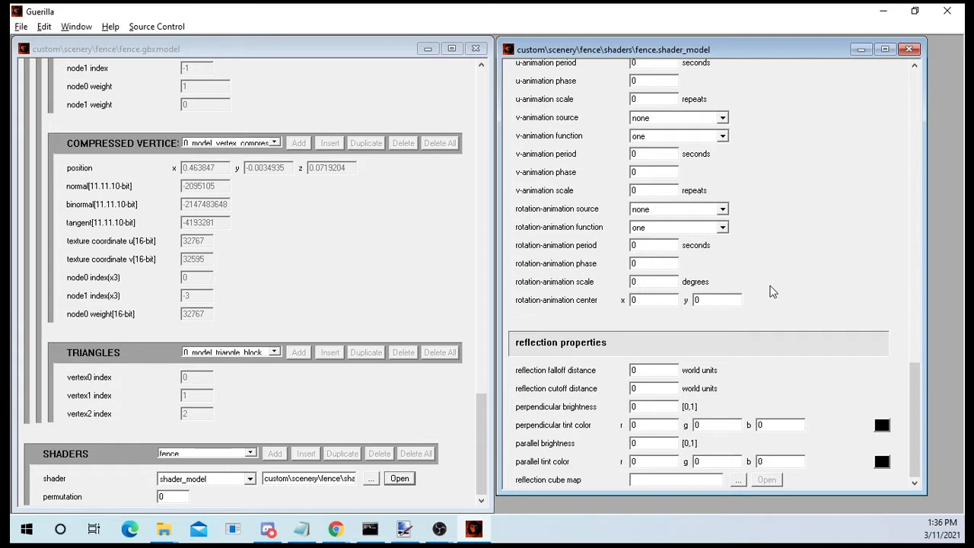
scroll(663, 274, "up", 4)
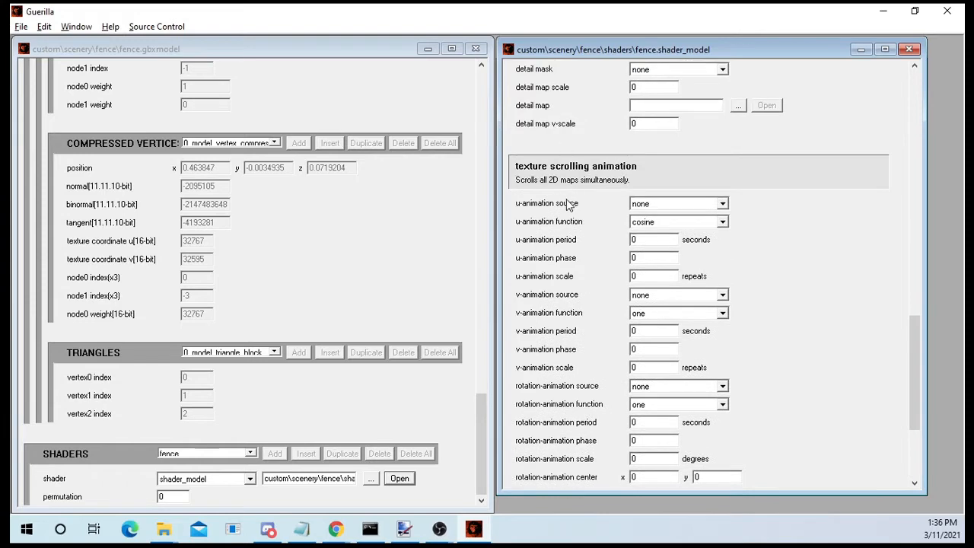
scroll(619, 261, "down", 2)
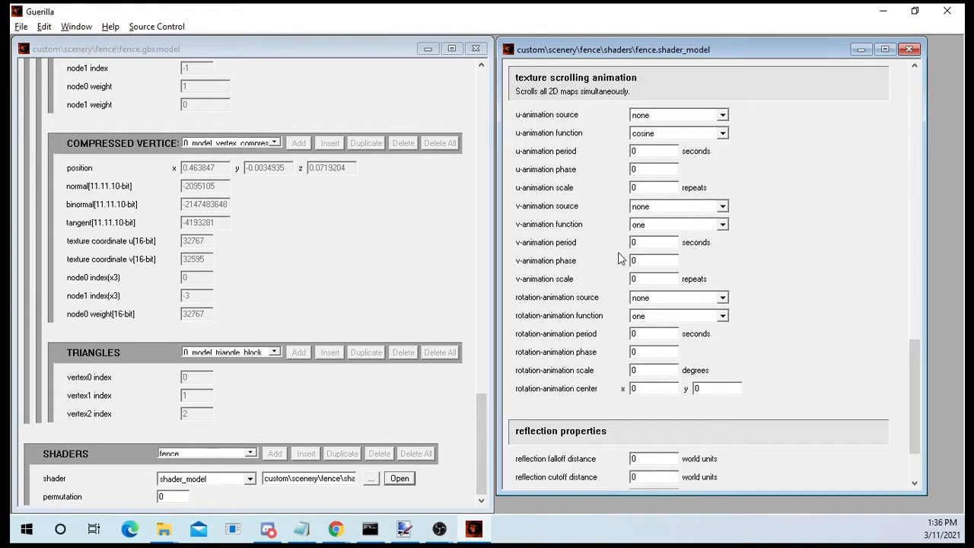
scroll(842, 202, "down", 2)
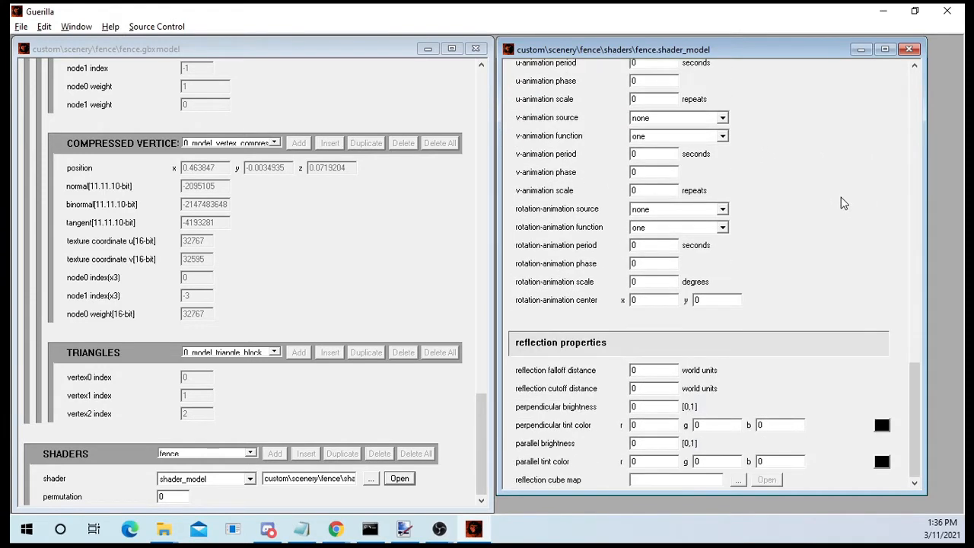
scroll(842, 203, "up", 8)
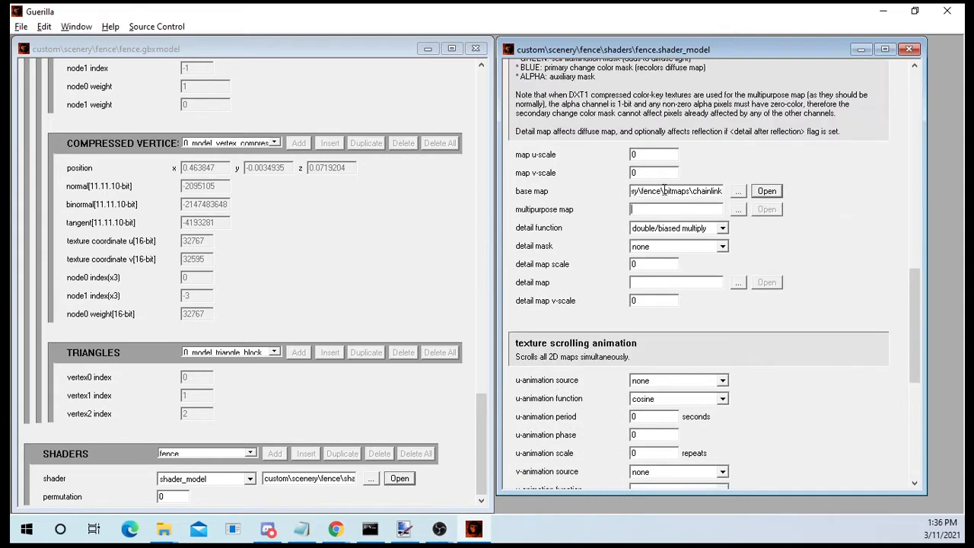
Check the fence shader's base map path, and close the fence.shader_model and fence.gbxmodel tags.
left_click_drag(676, 191, 784, 181)
left_click(674, 190)
left_click(908, 48)
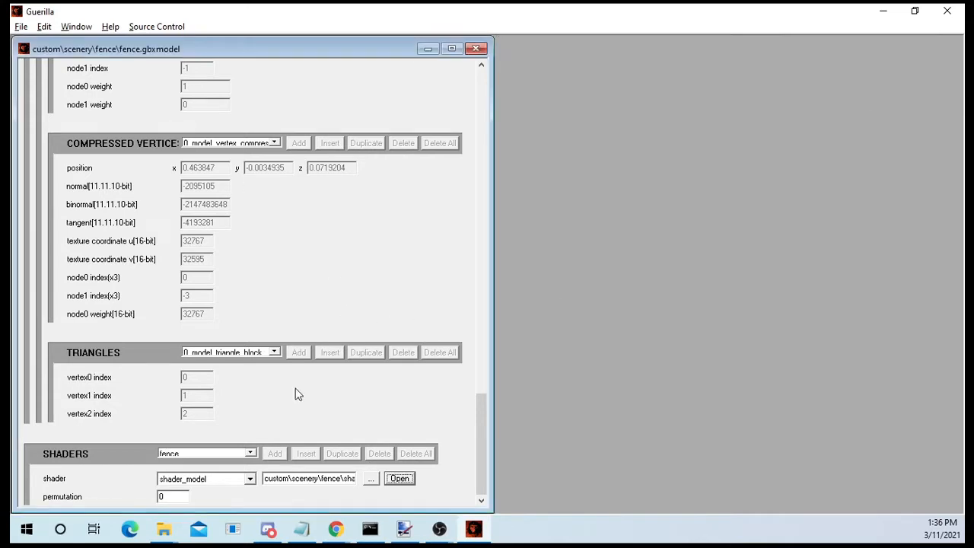
left_click(475, 55)
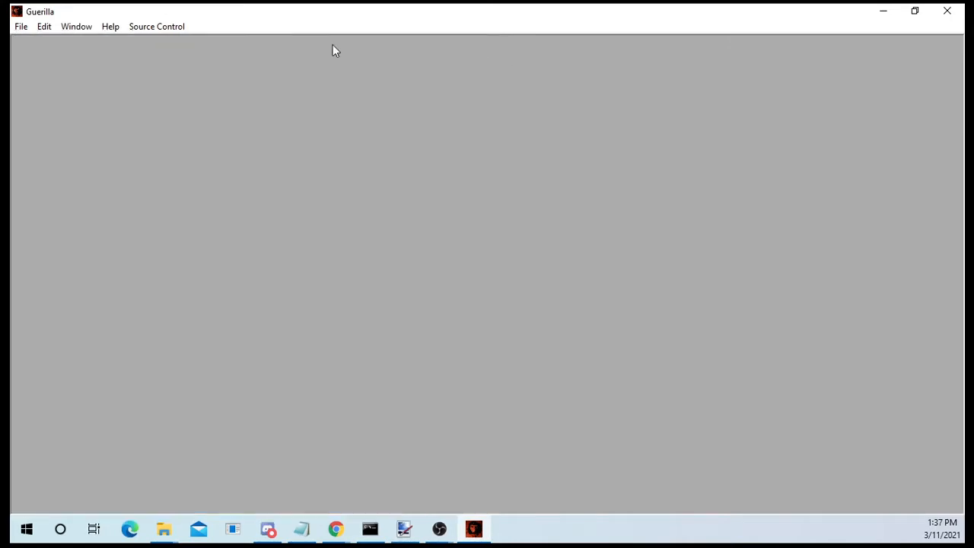
Create a new tag of the scenery group and reposition its window.
left_click(21, 27)
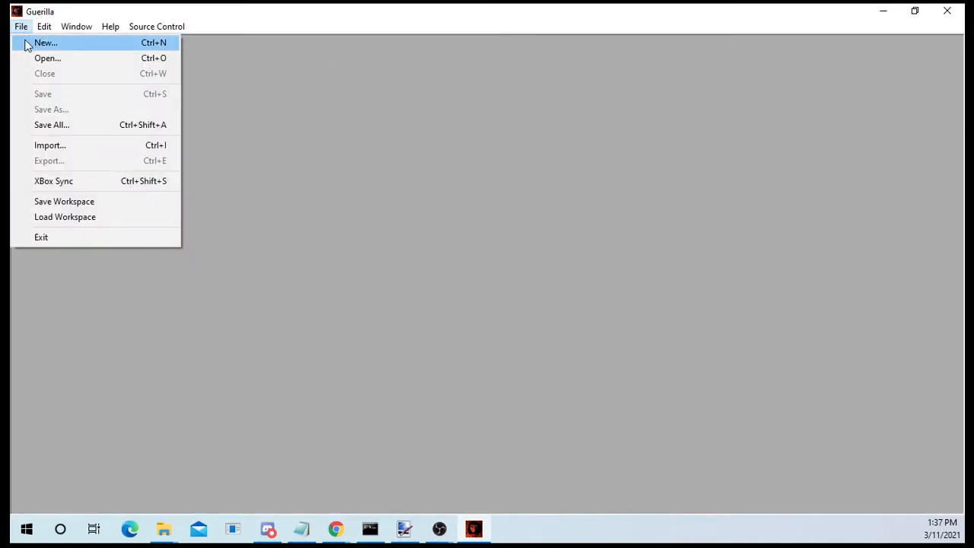
left_click(46, 43)
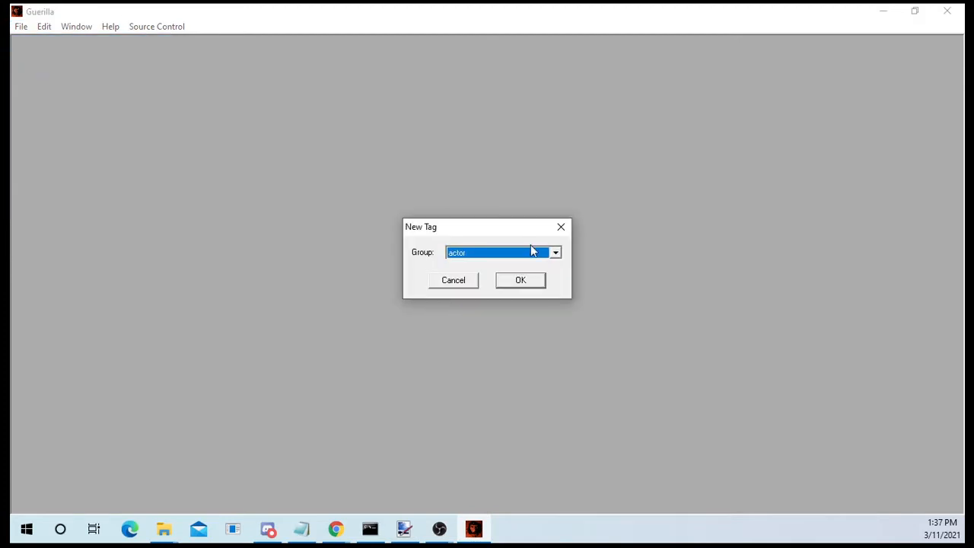
left_click(538, 250)
left_click(537, 249)
left_click(461, 257)
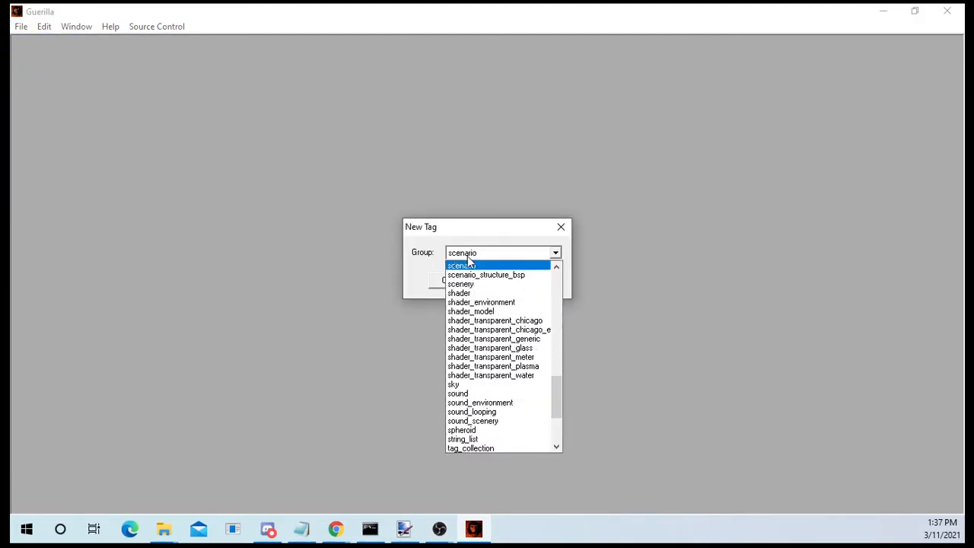
left_click(466, 284)
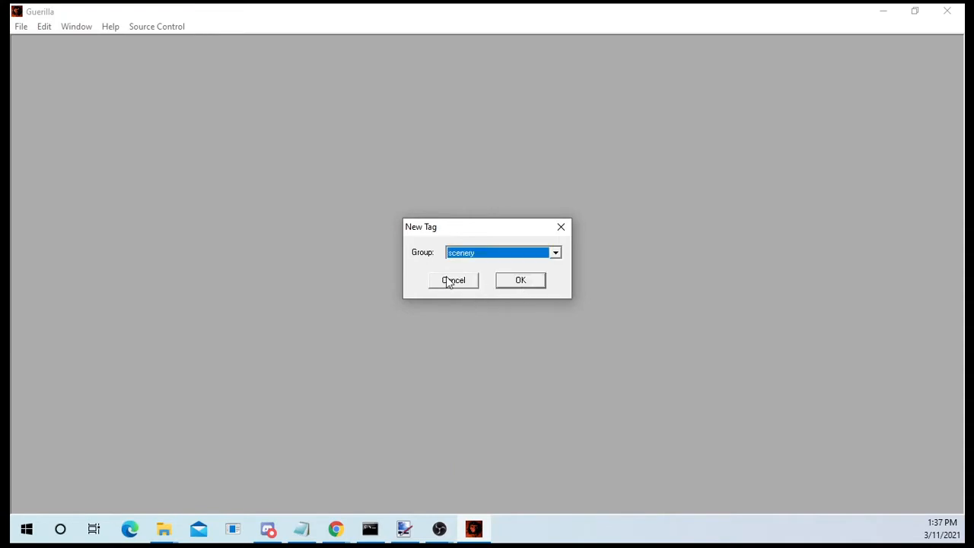
left_click(508, 277)
left_click_drag(261, 129, 256, 83)
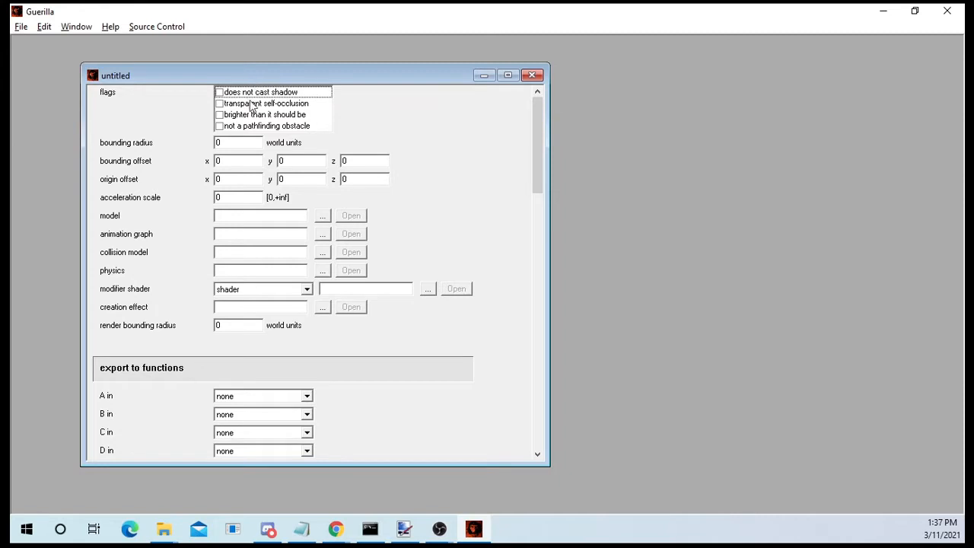
Set the new scenery tag's model reference to fence.gbxmodel from custom\scenery\fence.
left_click(259, 218)
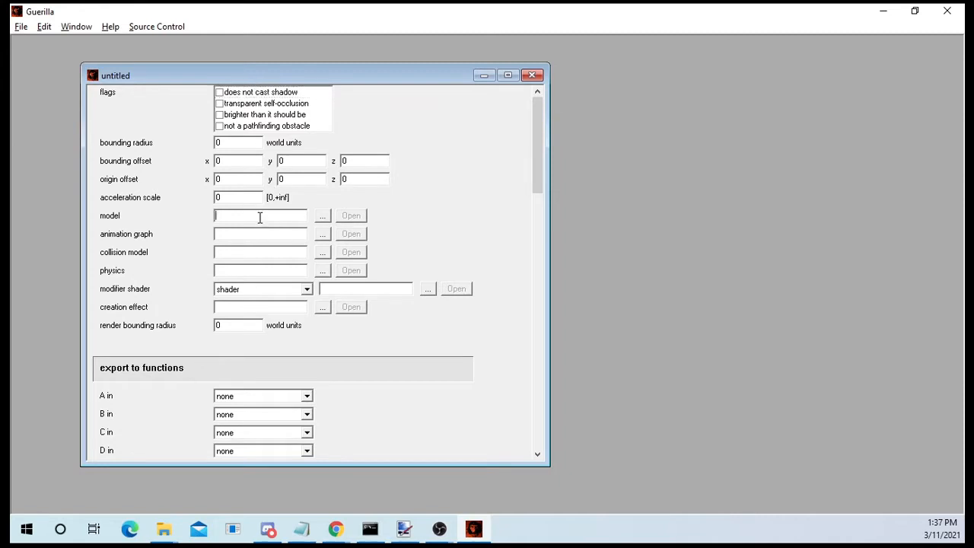
left_click(236, 249)
left_click(322, 215)
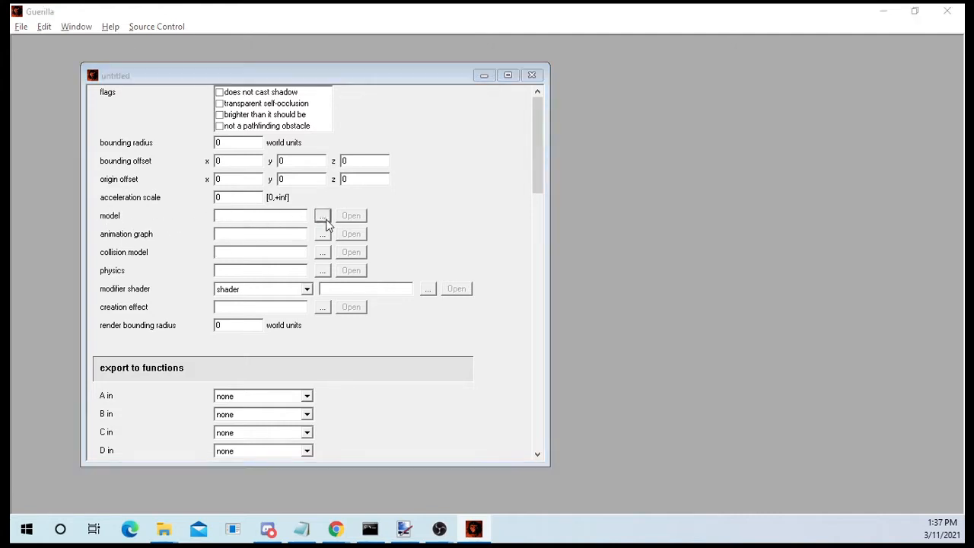
double_click(398, 235)
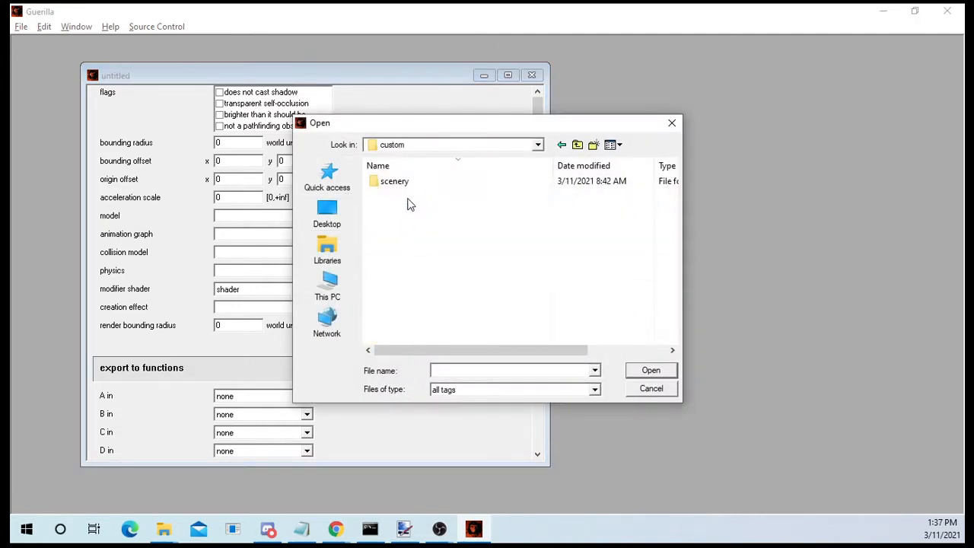
double_click(411, 184)
double_click(412, 183)
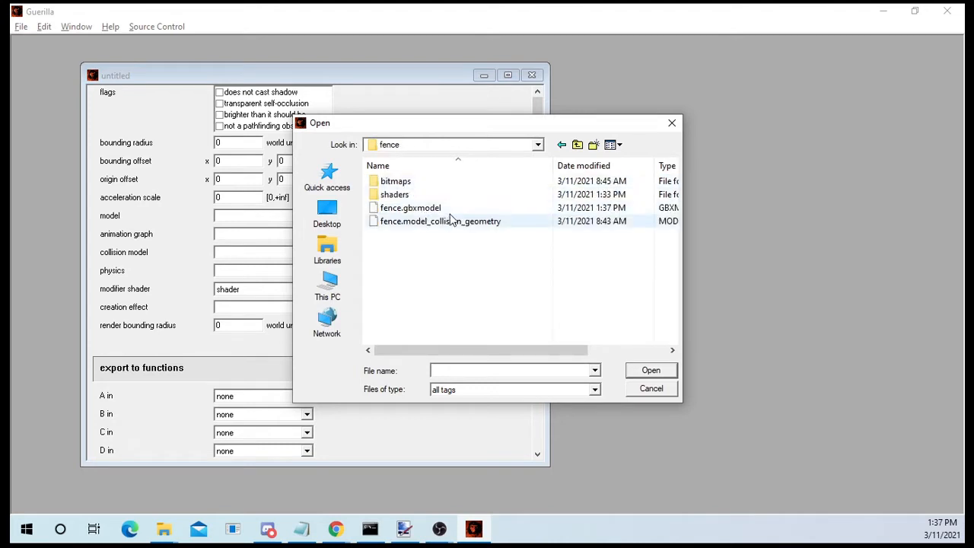
double_click(404, 208)
Set the scenery tag's collision model reference to fence.model_collision_geometry from custom\scenery\fence.
left_click(227, 255)
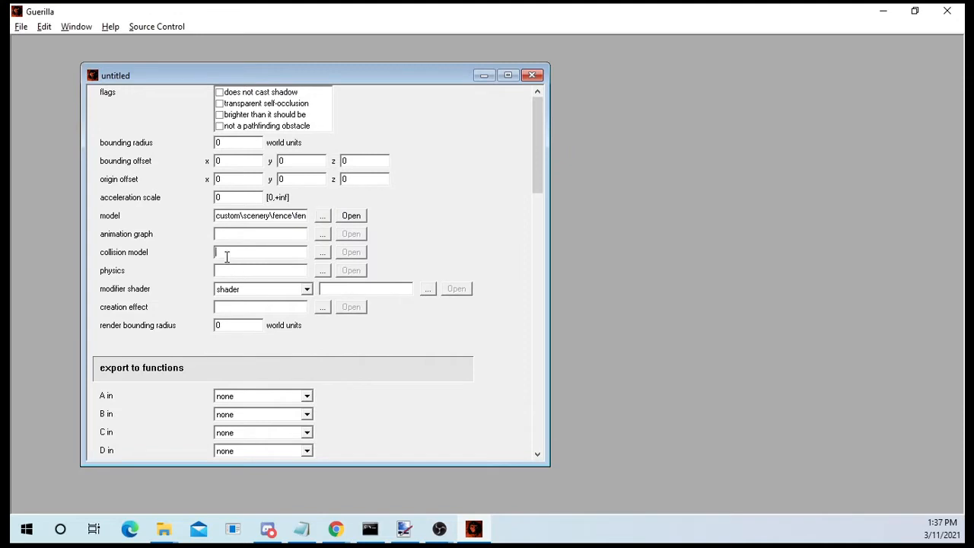
left_click(321, 254)
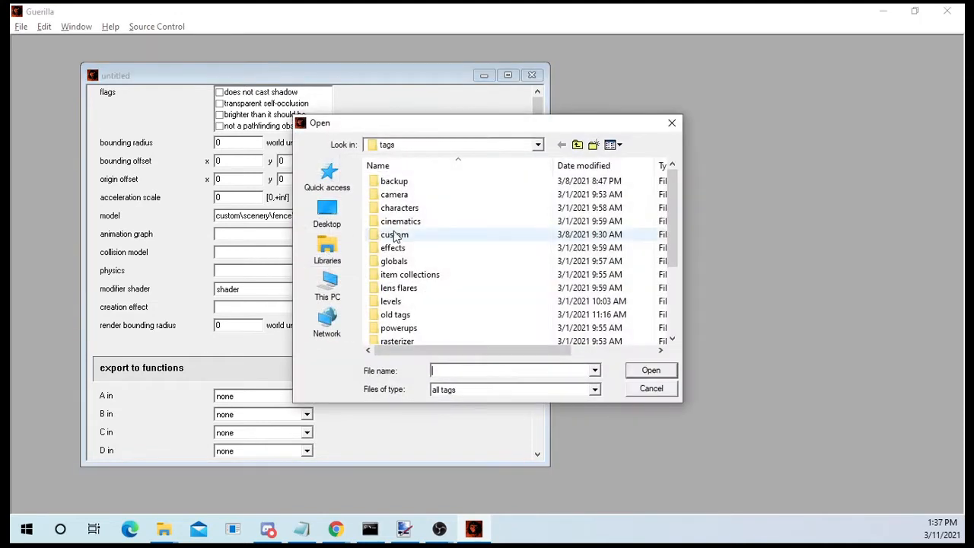
double_click(423, 234)
double_click(427, 186)
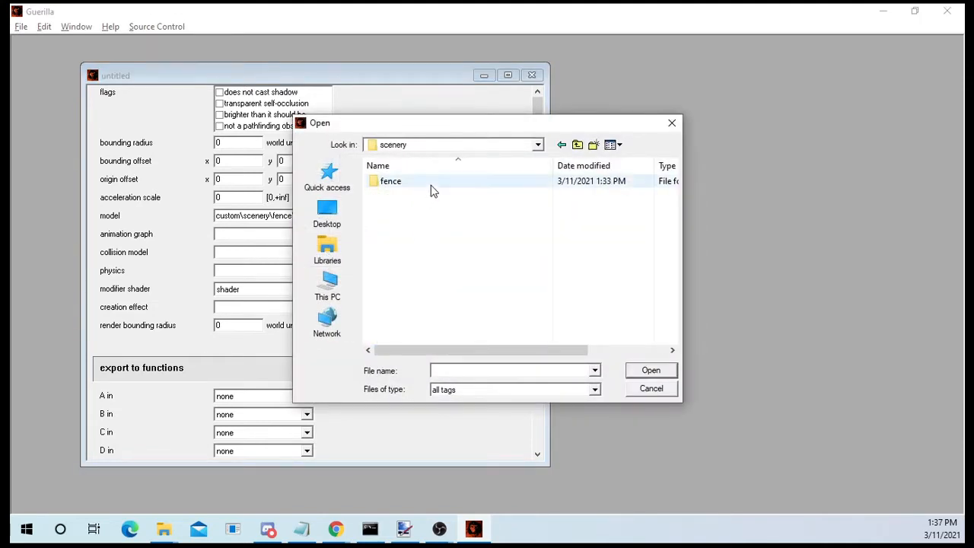
double_click(430, 184)
double_click(439, 221)
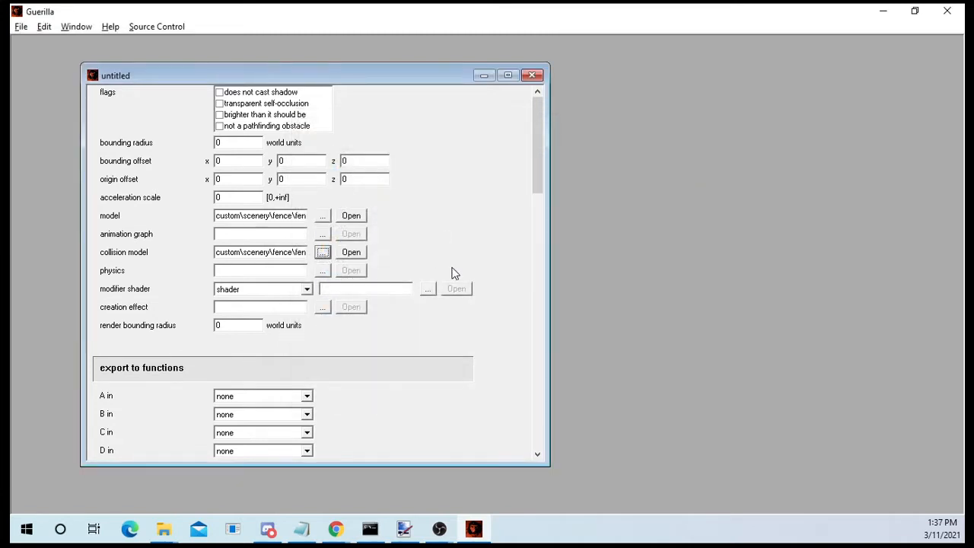
Set the scenery tag's bounding radius to 6 world units and look over its remaining sections.
left_click(257, 141)
scroll(426, 239, "down", 10)
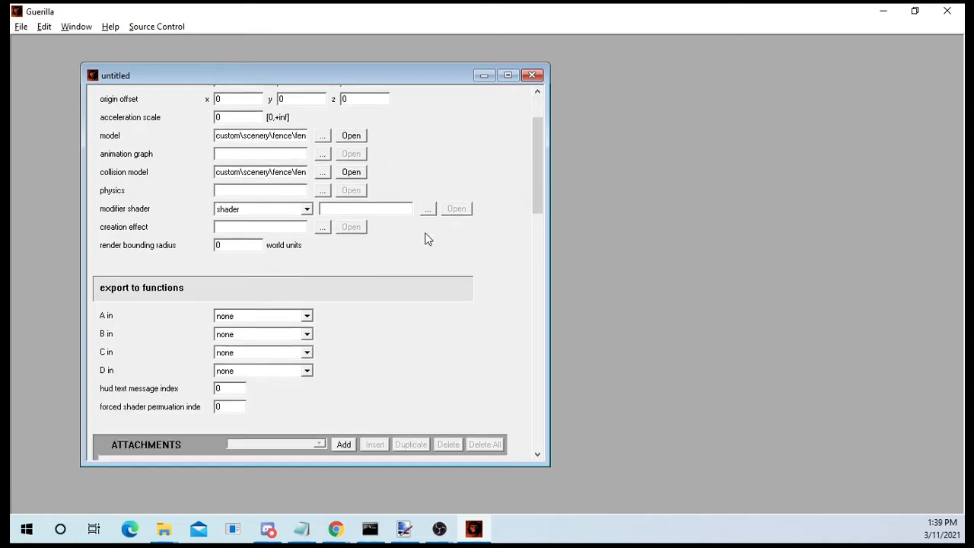
scroll(515, 245, "down", 15)
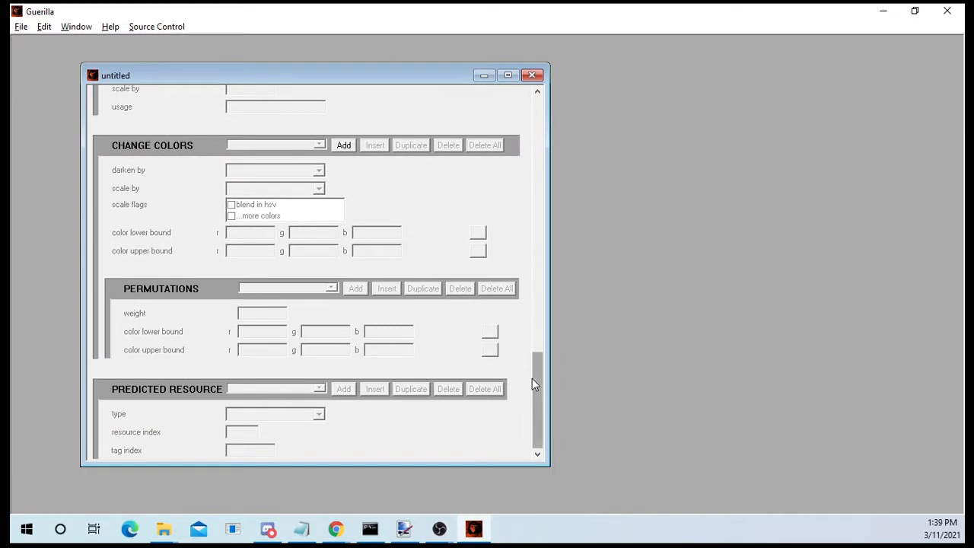
left_click_drag(532, 379, 517, 95)
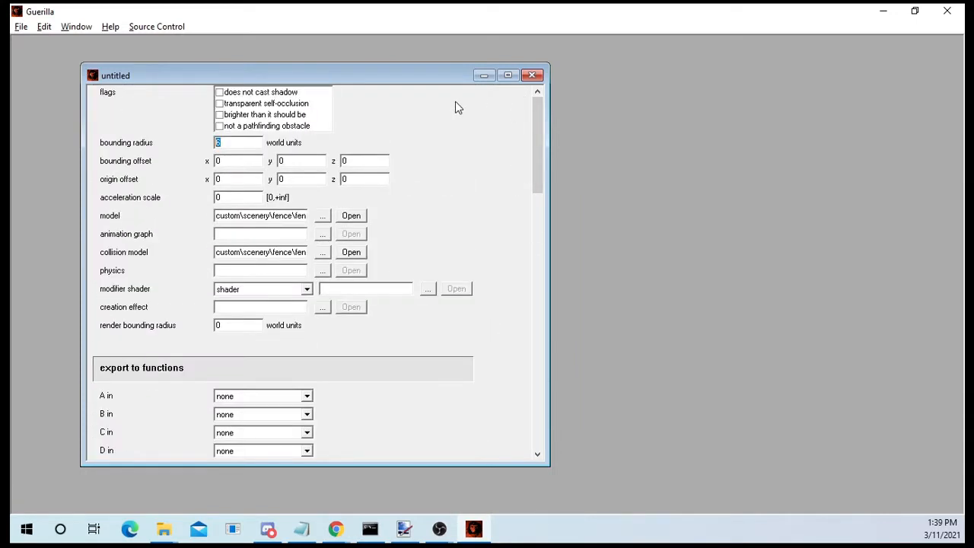
Save the new scenery tag as fence in custom\scenery\fence, and close the tag and the editor.
key("ctrl+s")
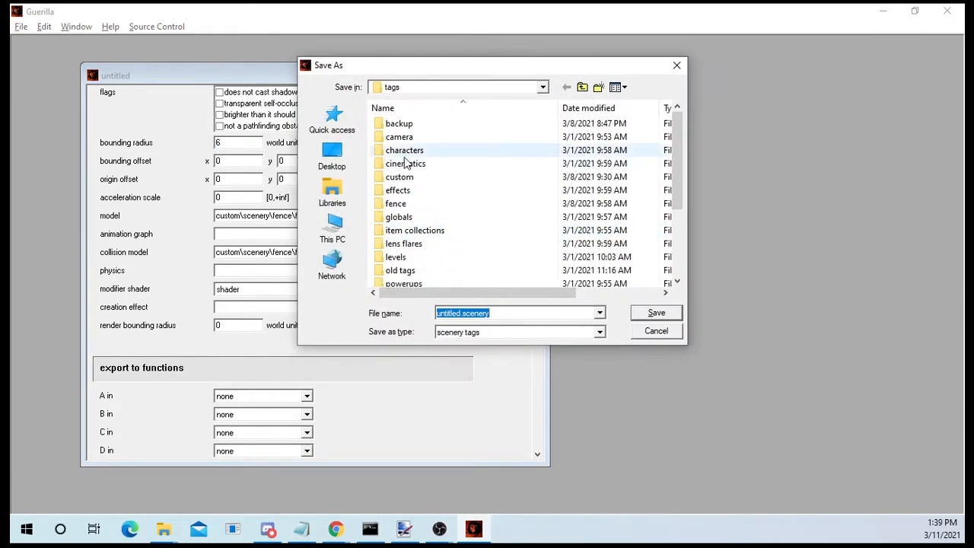
double_click(401, 177)
double_click(405, 127)
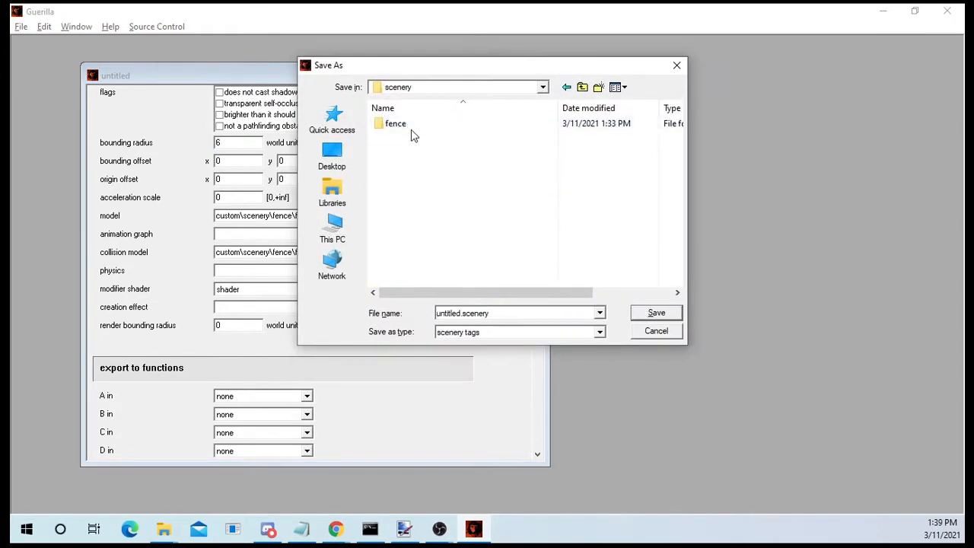
double_click(411, 131)
double_click(510, 313)
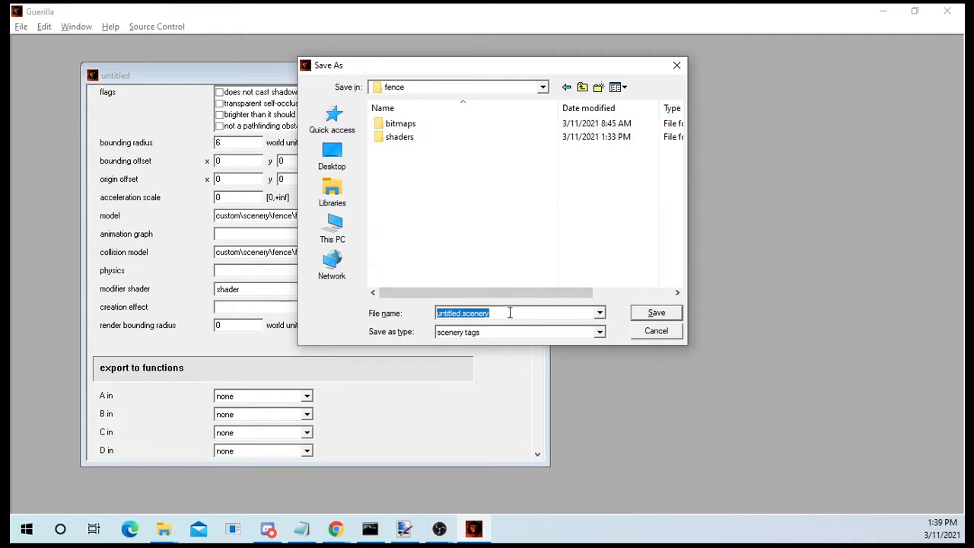
type("fence")
key("Return")
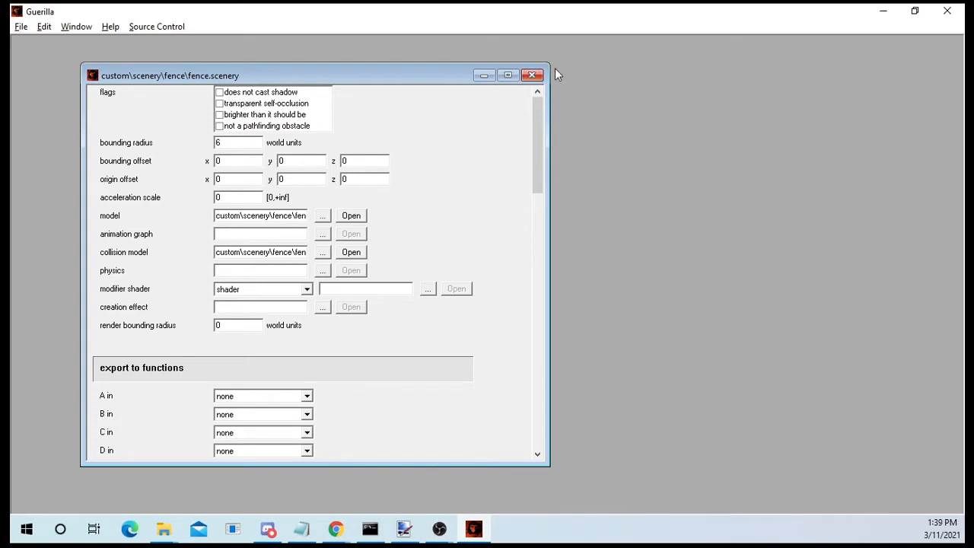
left_click(536, 76)
left_click(947, 12)
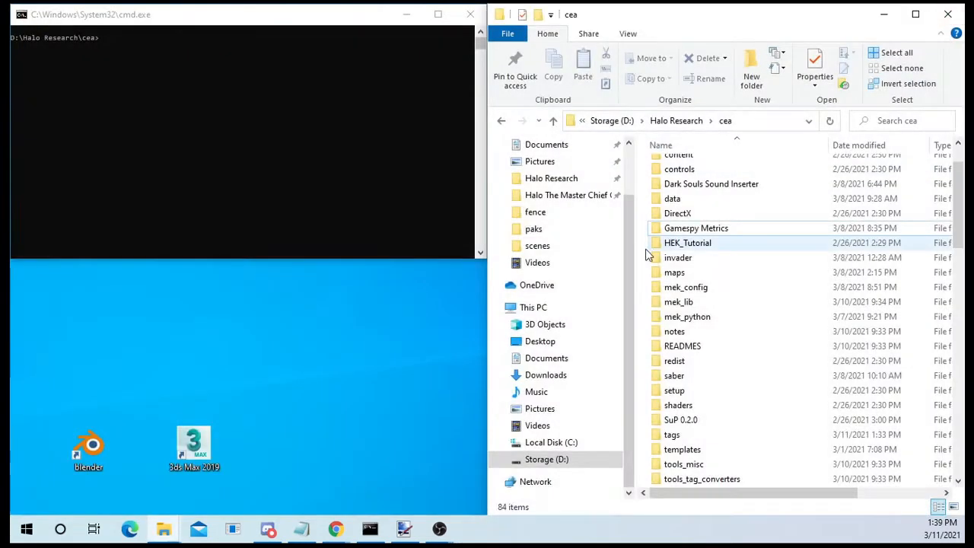
Launch Sapien through a hobov102.exe and open the deathisland scenario from the test levels folder.
double_click(712, 257)
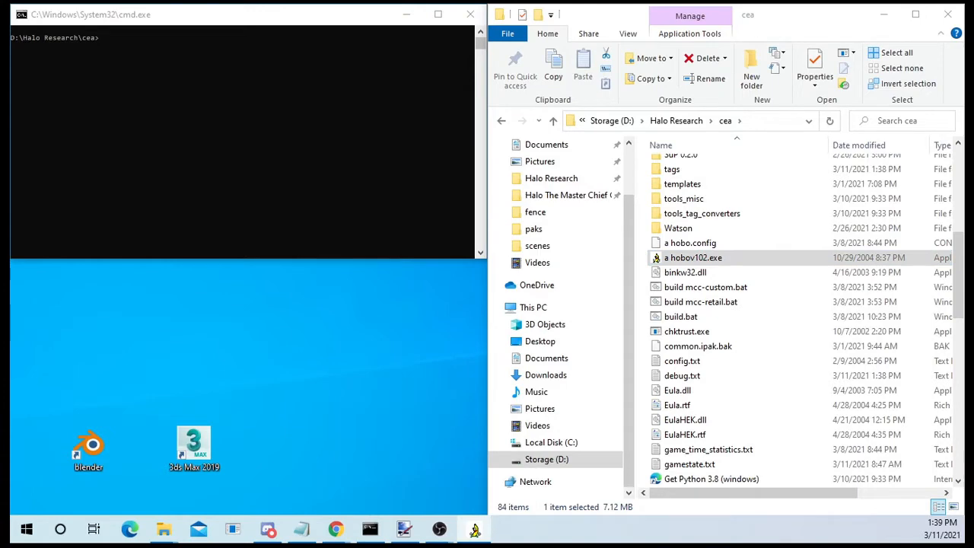
left_click_drag(300, 144, 192, 106)
left_click(276, 119)
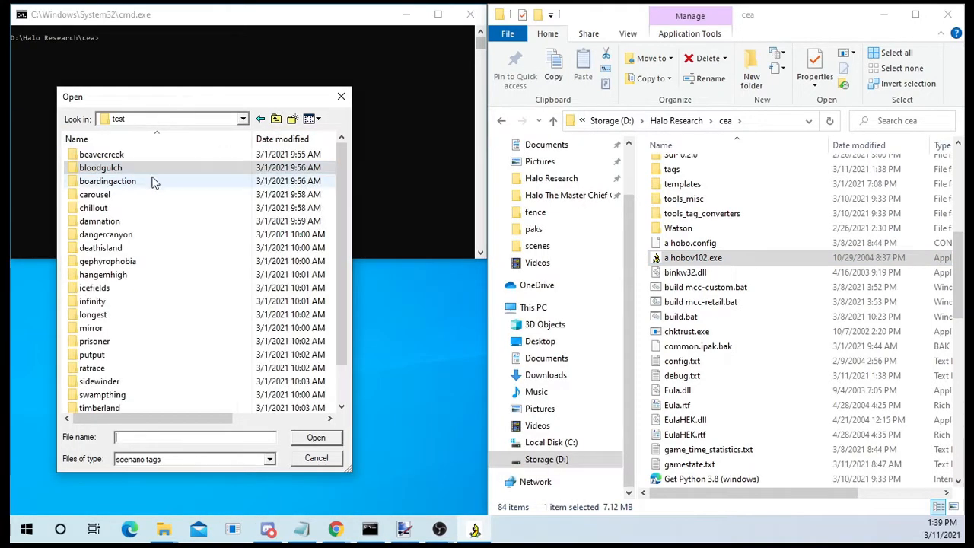
scroll(154, 189, "down", 1)
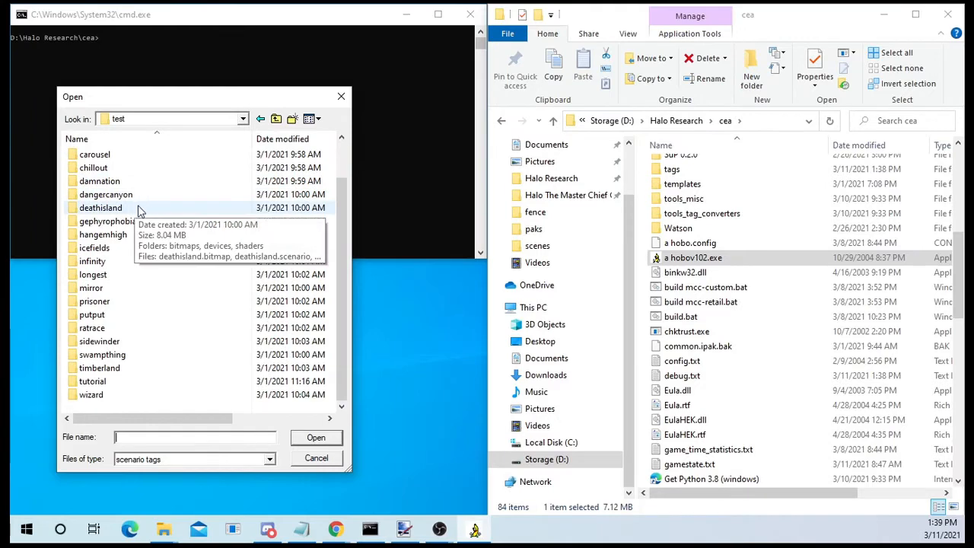
double_click(138, 207)
double_click(148, 195)
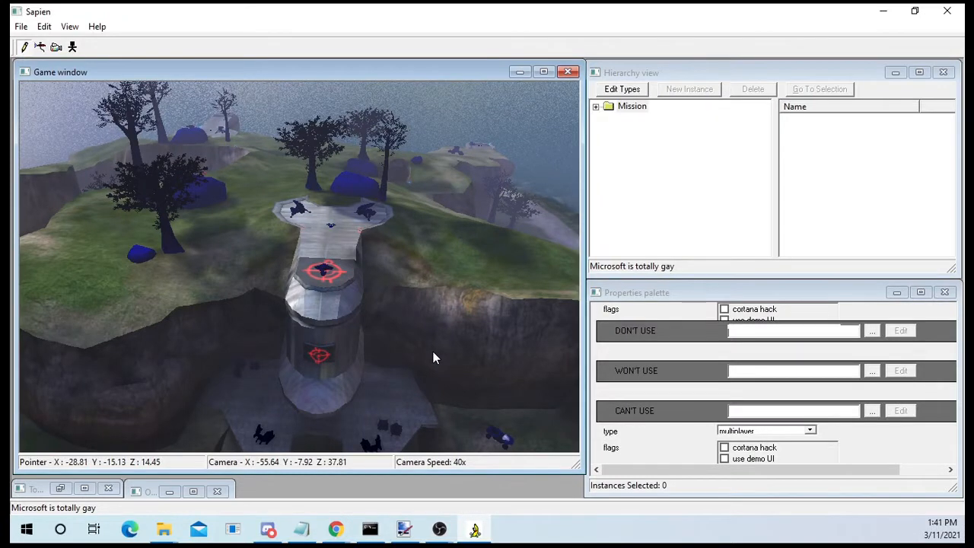
Add fence.scenery from the fence folder to the scenario's scenery object types.
left_click(596, 107)
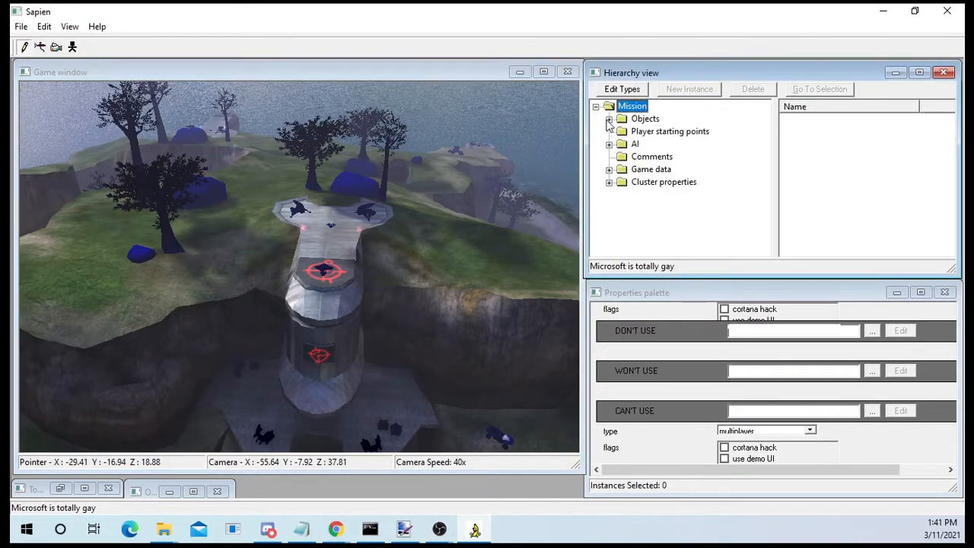
left_click(609, 119)
left_click(643, 169)
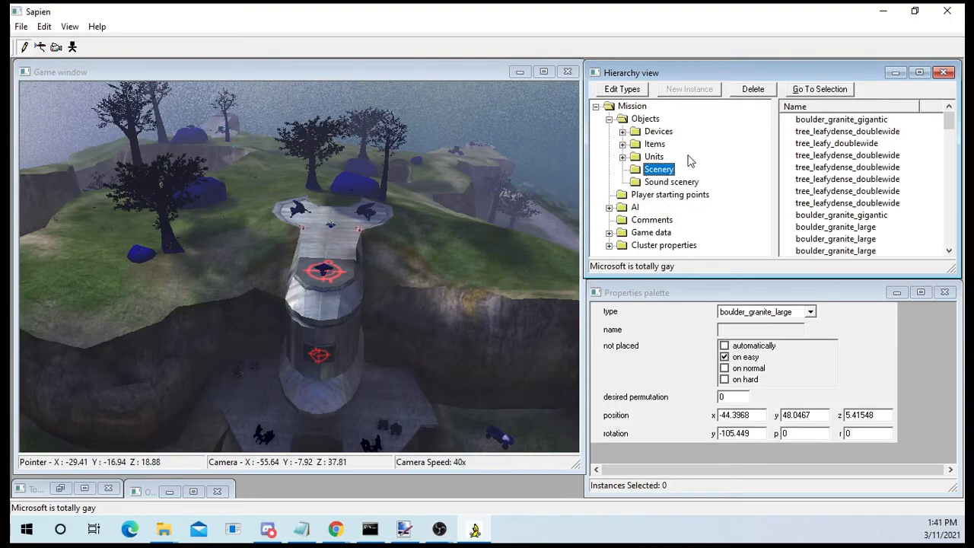
left_click(620, 89)
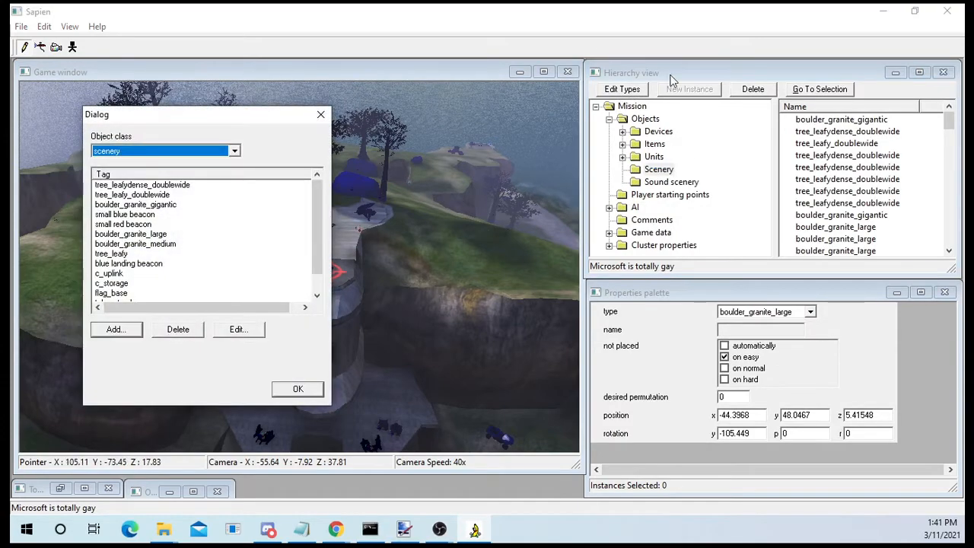
left_click_drag(153, 114, 400, 86)
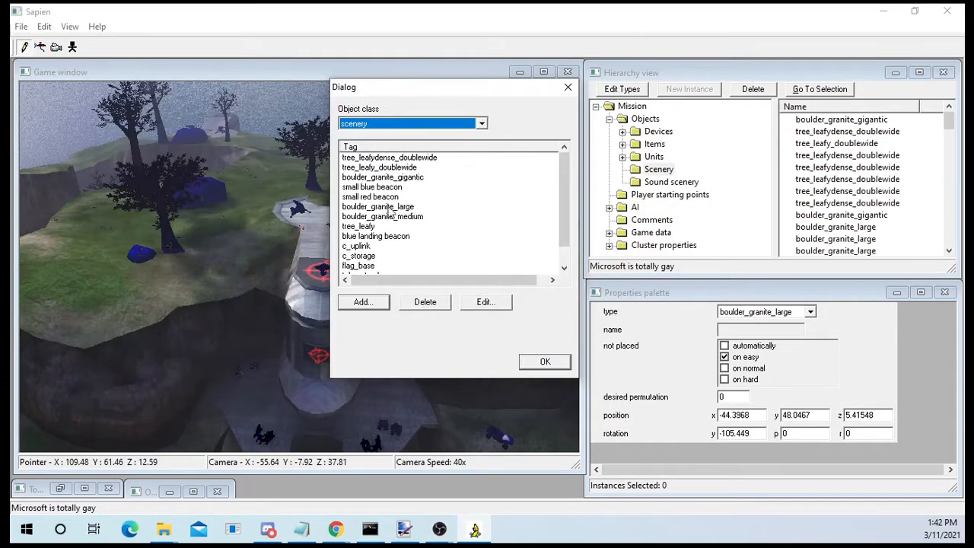
left_click(380, 306)
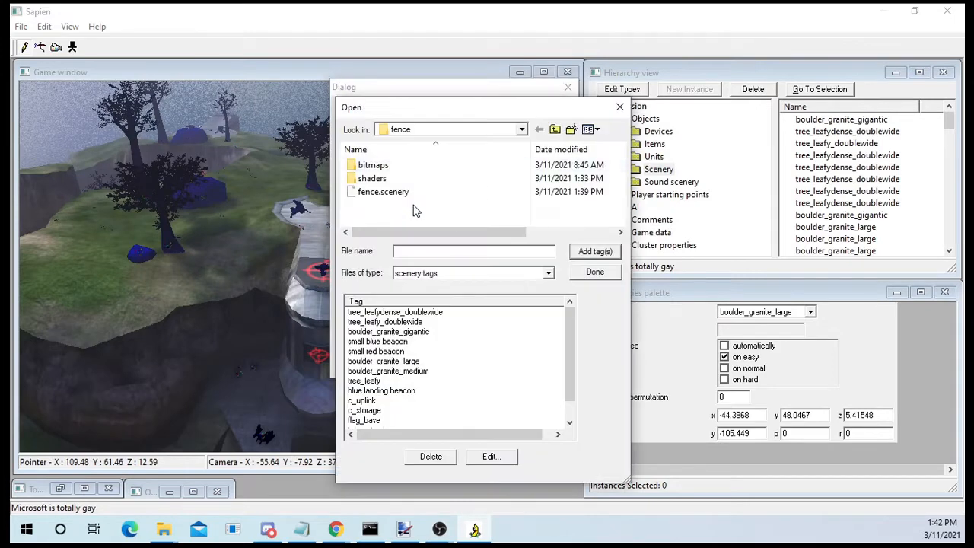
left_click(377, 195)
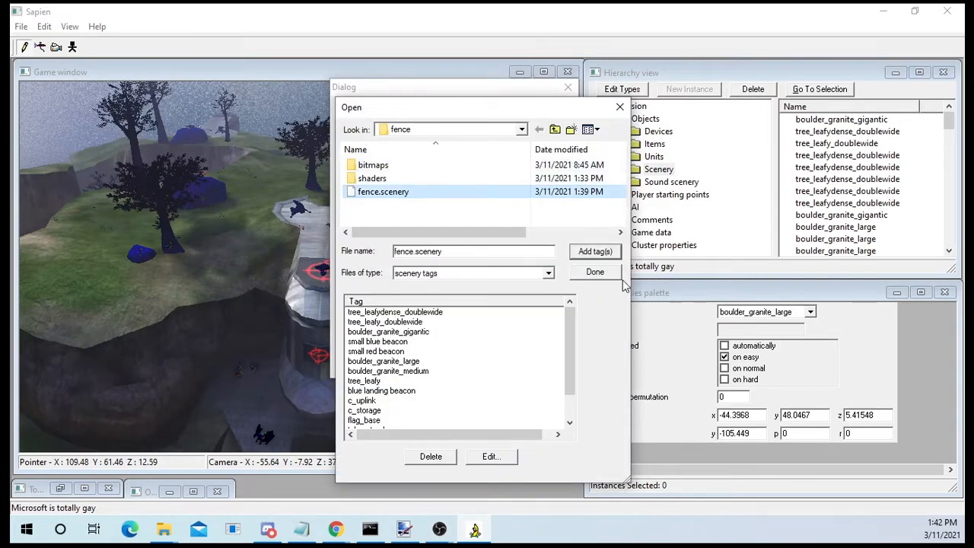
left_click(595, 271)
left_click(544, 361)
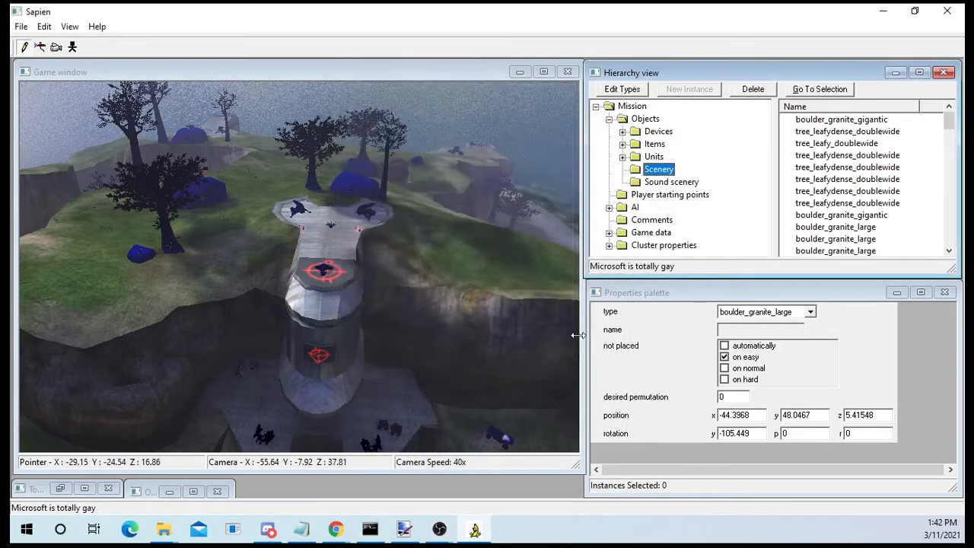
Place a scenery instance in the middle of the walkway behind the red landing target and set its type to fence.
key("w")
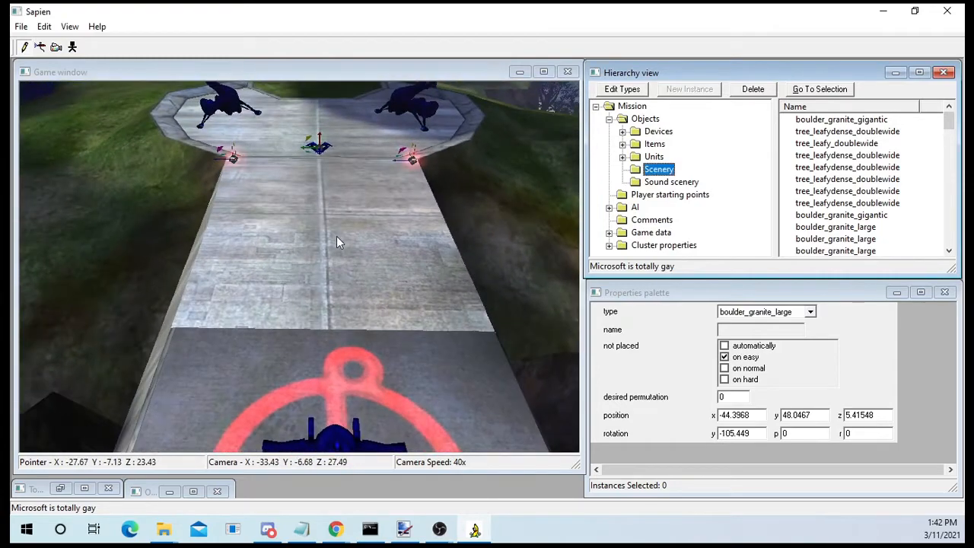
left_click(329, 240)
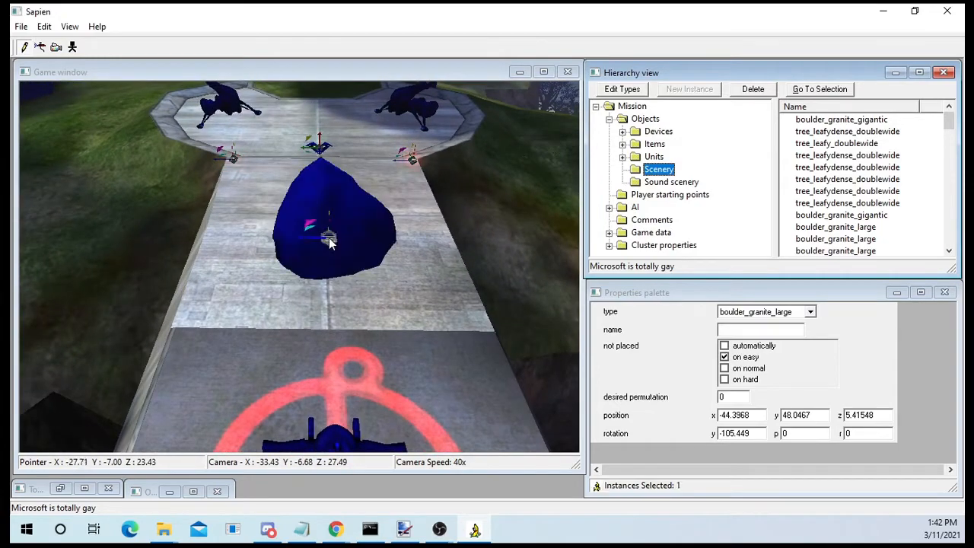
left_click(770, 316)
left_click(729, 461)
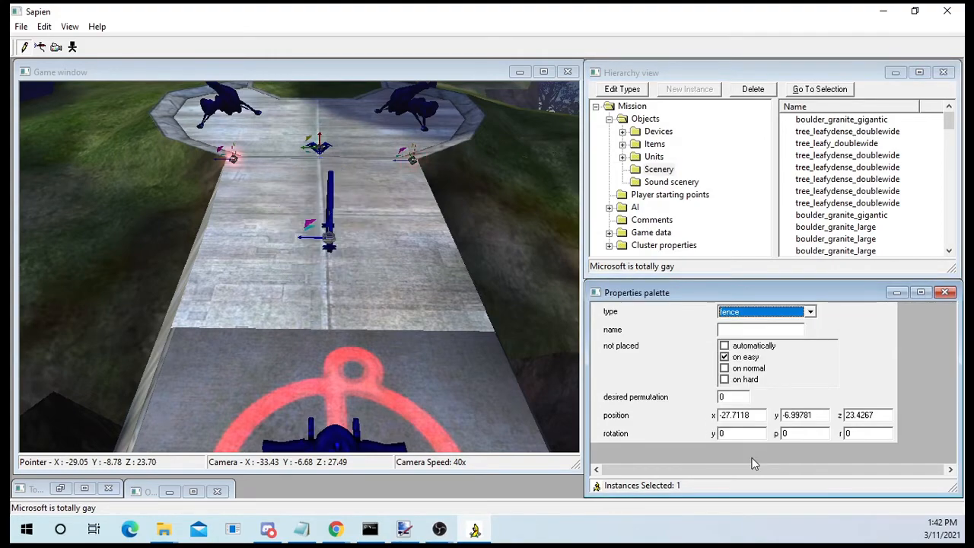
Examine the placed fence up close from several sides to check how its frame and mesh render.
key("w")
middle_click_drag(285, 285, 434, 248)
left_click_drag(433, 248, 574, 343)
key("w")
middle_click_drag(574, 344, 184, 448)
middle_click_drag(226, 221, 226, 286)
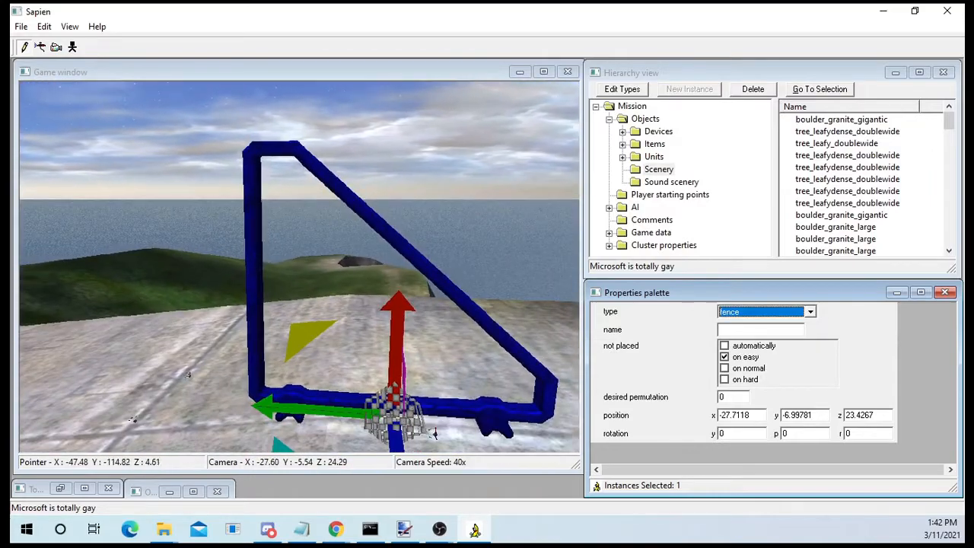
middle_click_drag(440, 268, 346, 268)
key("d")
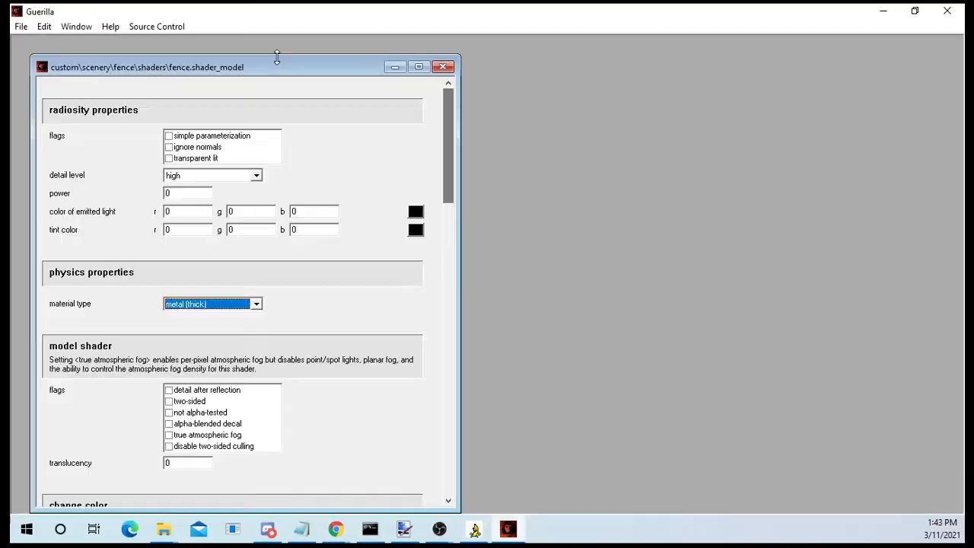
In Guerilla, enable the two-sided flag in the model shader section of fence.shader_model.
left_click_drag(276, 59, 641, 58)
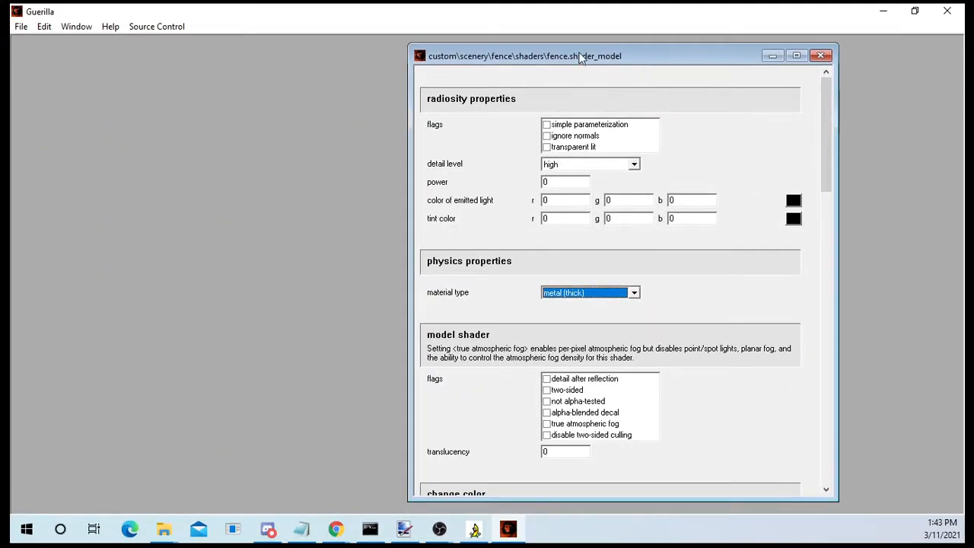
left_click_drag(583, 57, 371, 48)
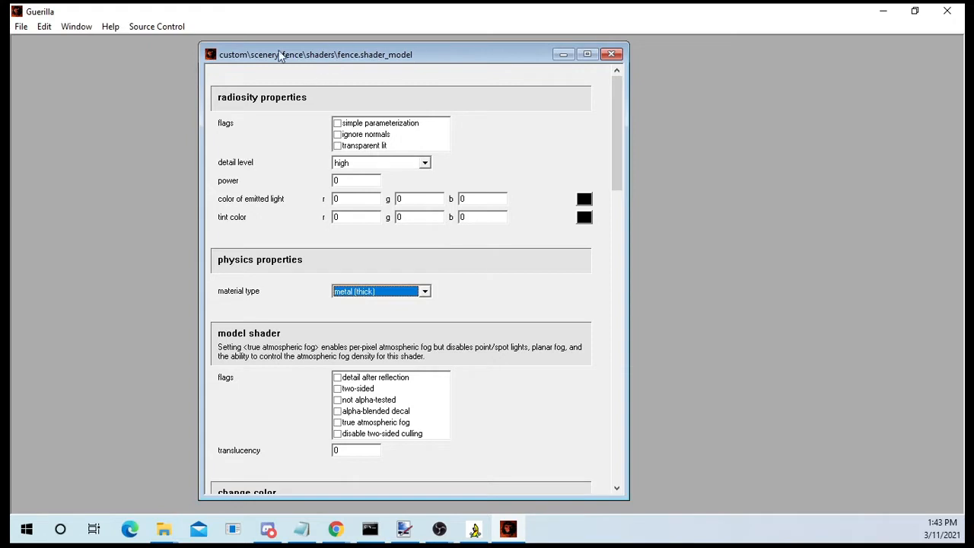
scroll(496, 119, "down", 1)
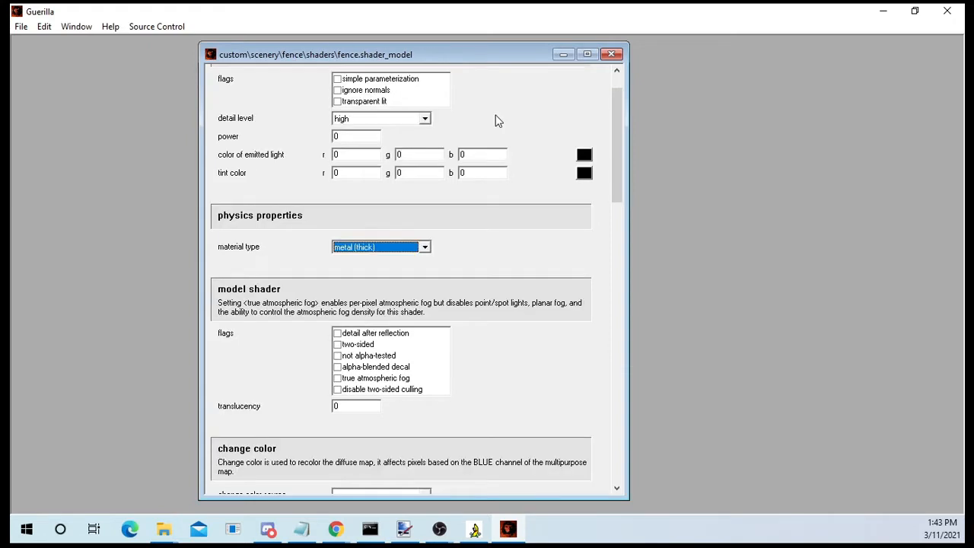
left_click(337, 344)
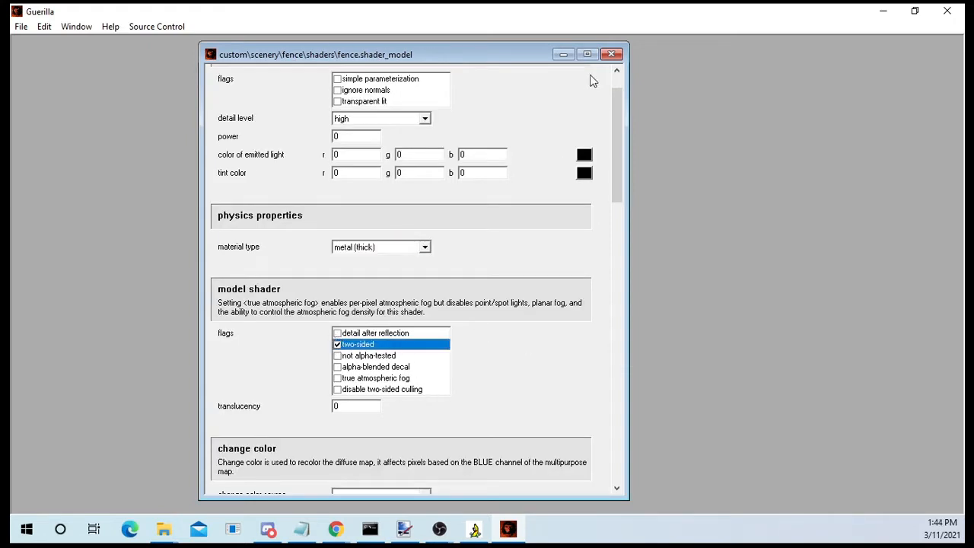
scroll(619, 143, "up", 1)
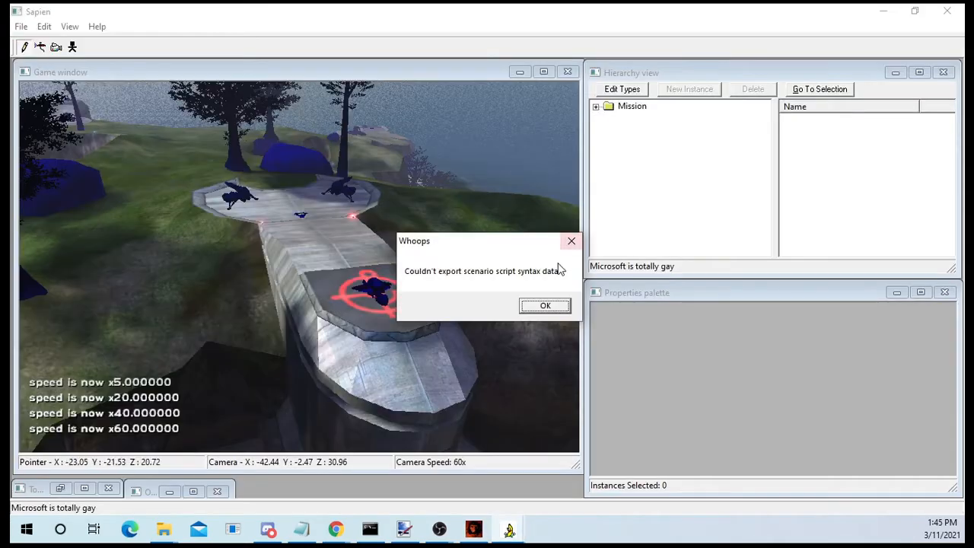
In Sapien, dismiss the script syntax message and place a new scenery instance of type NONE in the middle of the walkway.
left_click(570, 242)
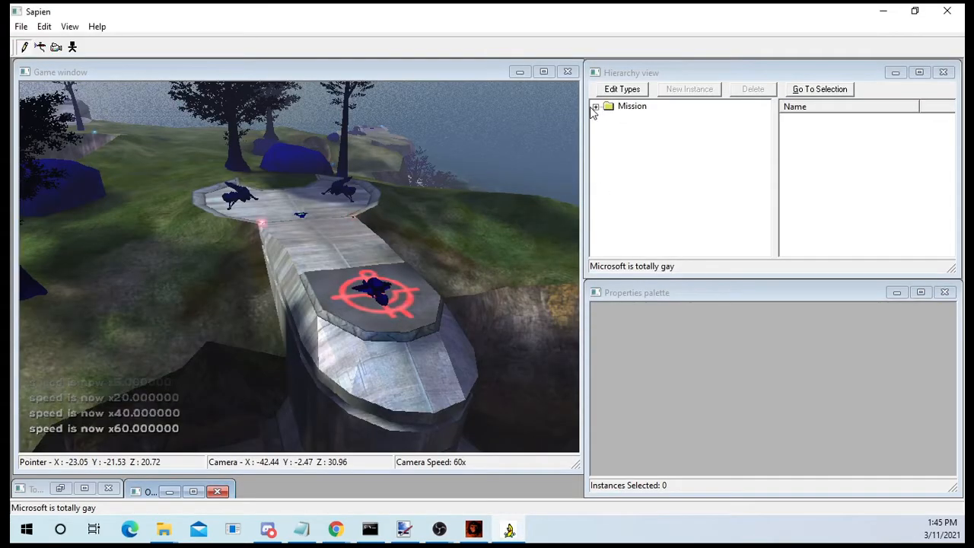
left_click(596, 106)
left_click(609, 119)
left_click(655, 170)
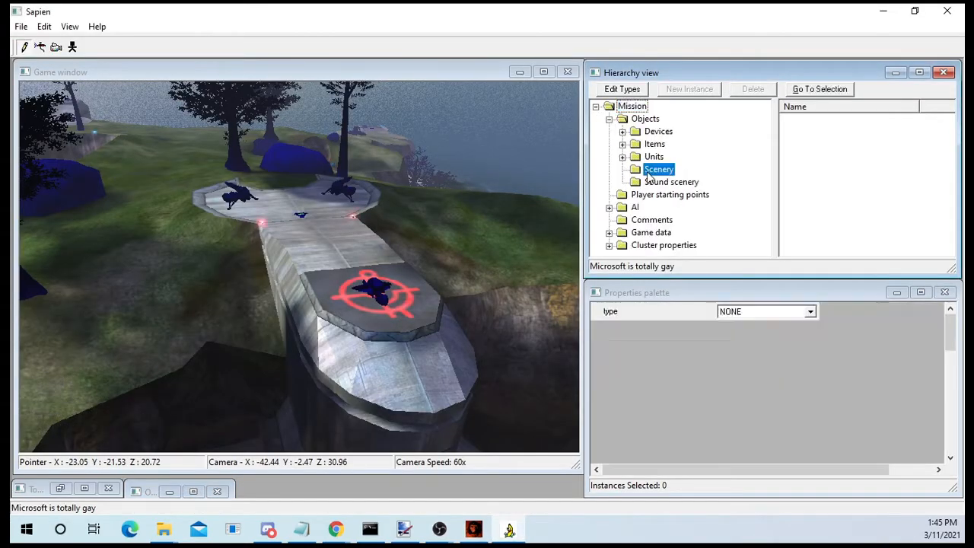
mouse_move(434, 292)
middle_mouse_down()
mouse_move(434, 305)
mouse_move(434, 293)
middle_mouse_up()
key("w")
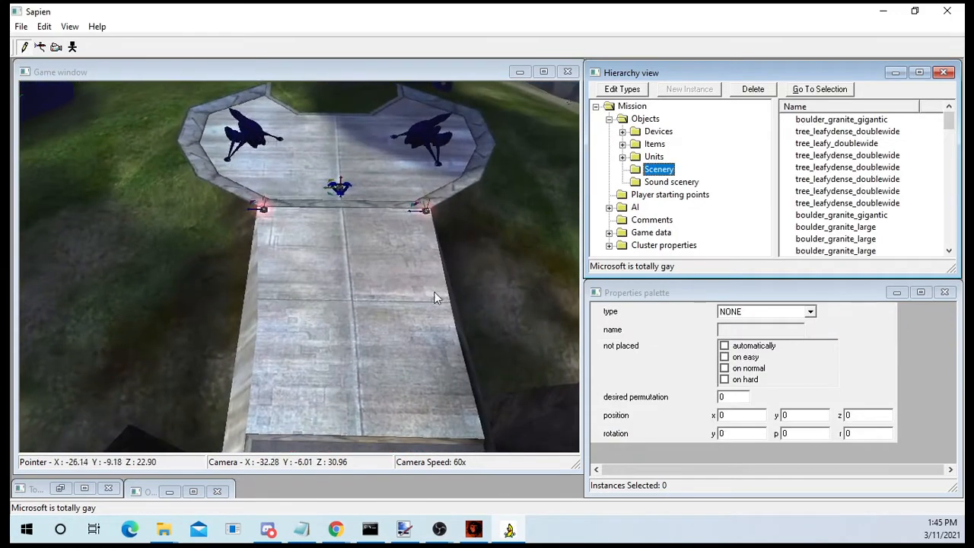
right_click(353, 293)
left_click(791, 311)
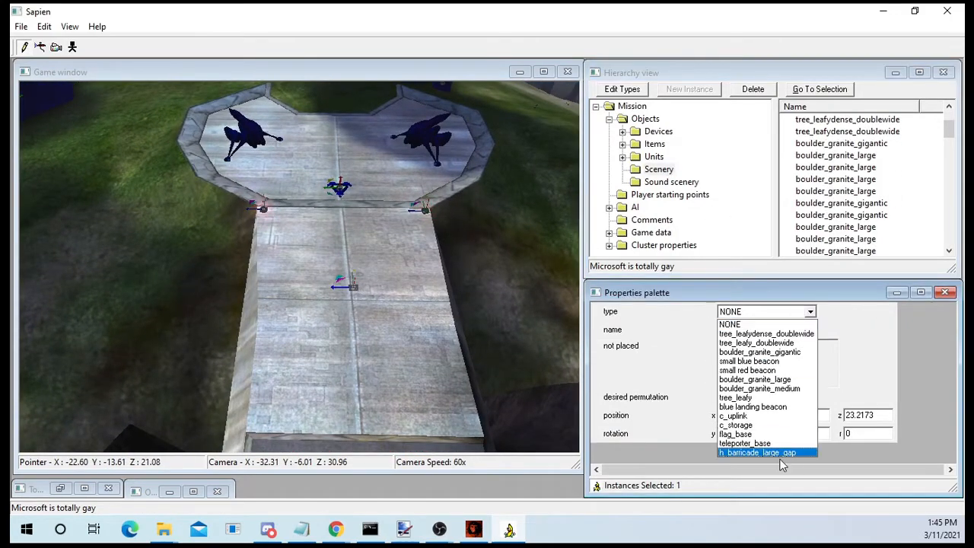
left_click(730, 324)
Add fence.scenery from the fence folder to the scenery object types and set the placed instance's type to fence.
left_click(617, 89)
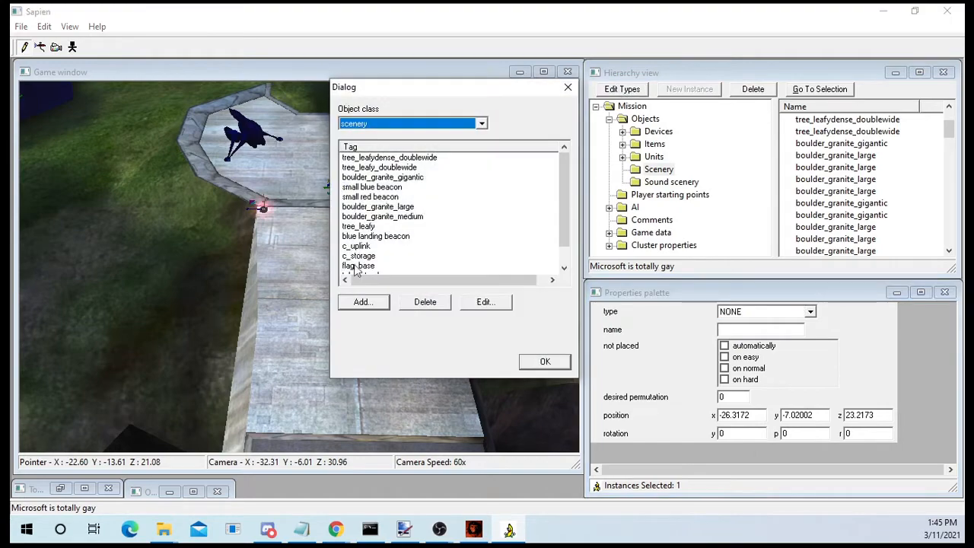
left_click(364, 302)
left_click(384, 191)
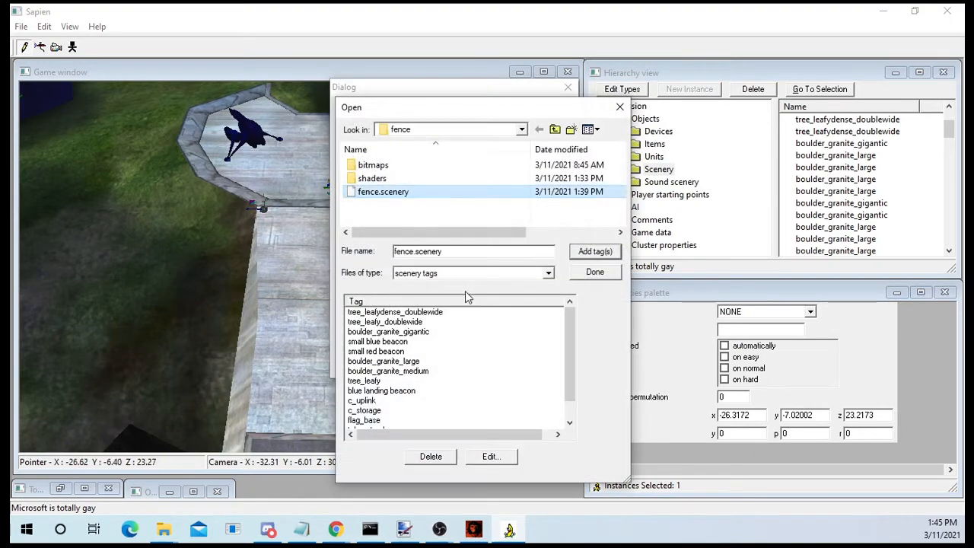
scroll(480, 357, "down", 1)
left_click(482, 182)
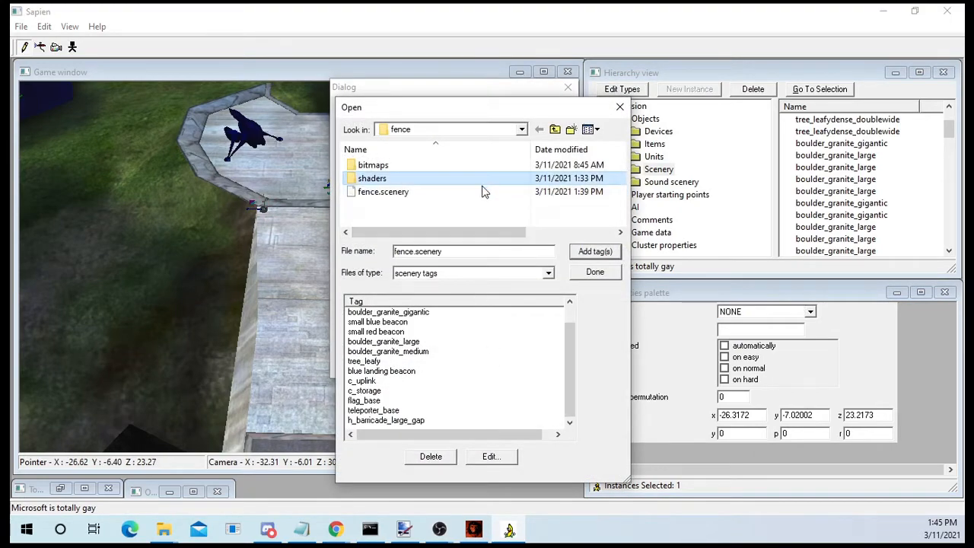
double_click(482, 192)
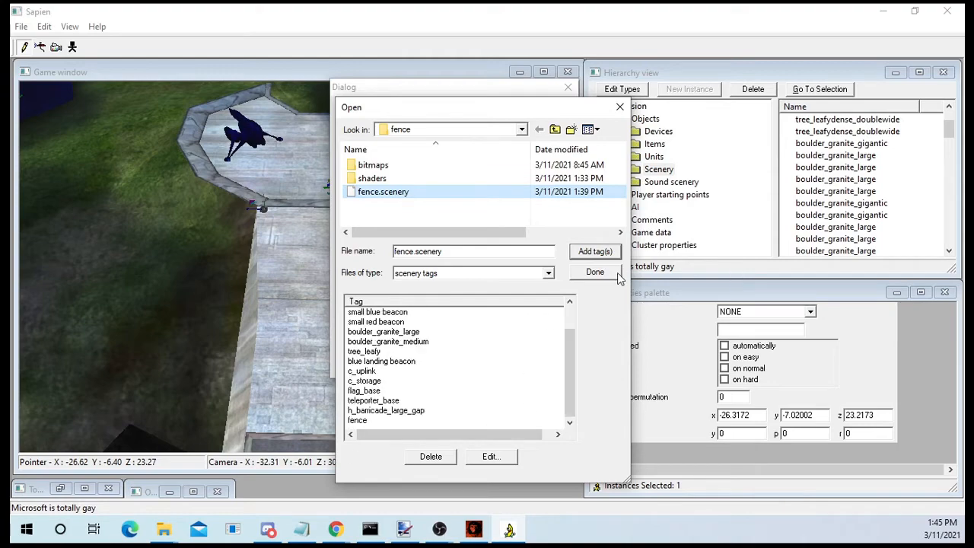
left_click(617, 276)
left_click(533, 363)
left_click(808, 312)
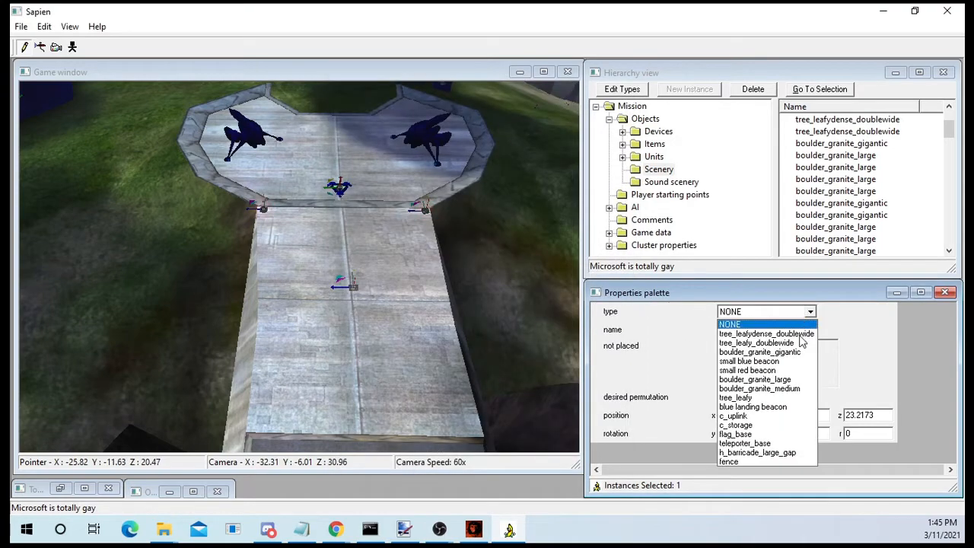
left_click(739, 461)
Examine the placed fence's frame and chain-link mesh from several angles and distances.
key("f")
middle_click_drag(374, 315, 392, 306)
key("w")
key("f")
key("w")
key("a")
key("d")
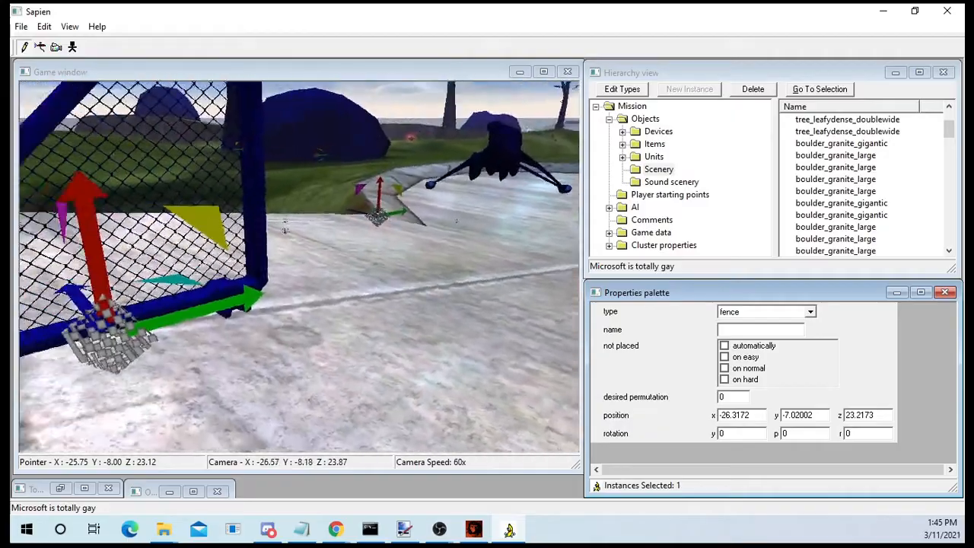
middle_click_drag(449, 293, 395, 274)
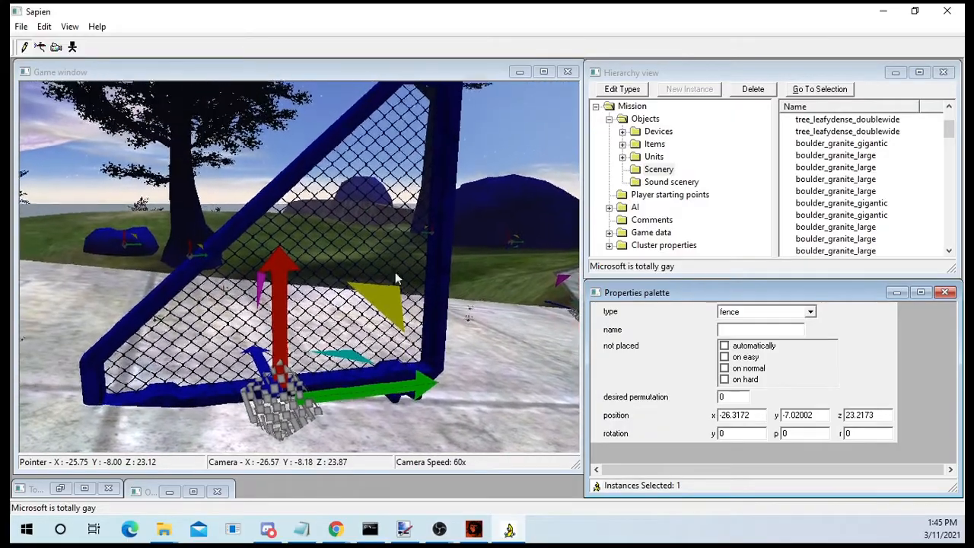
key("s")
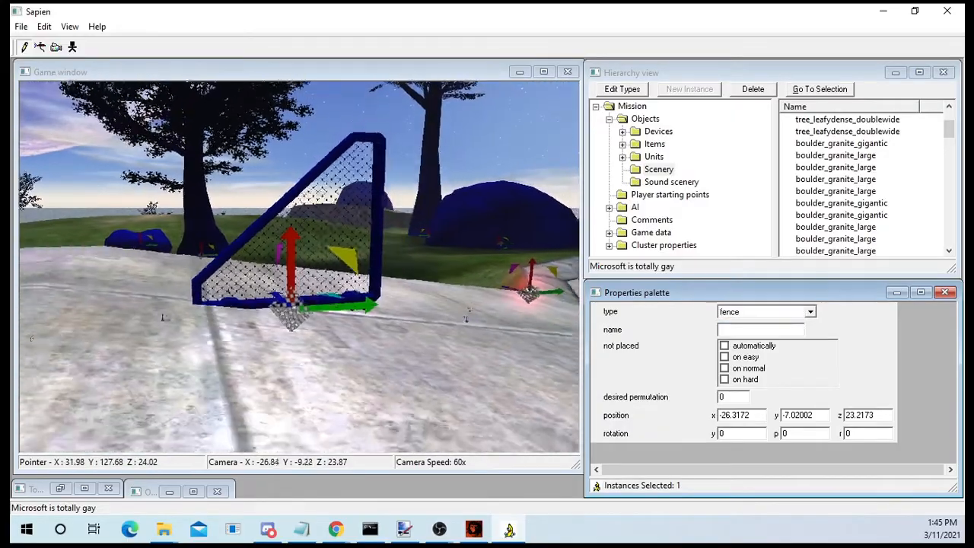
key("s")
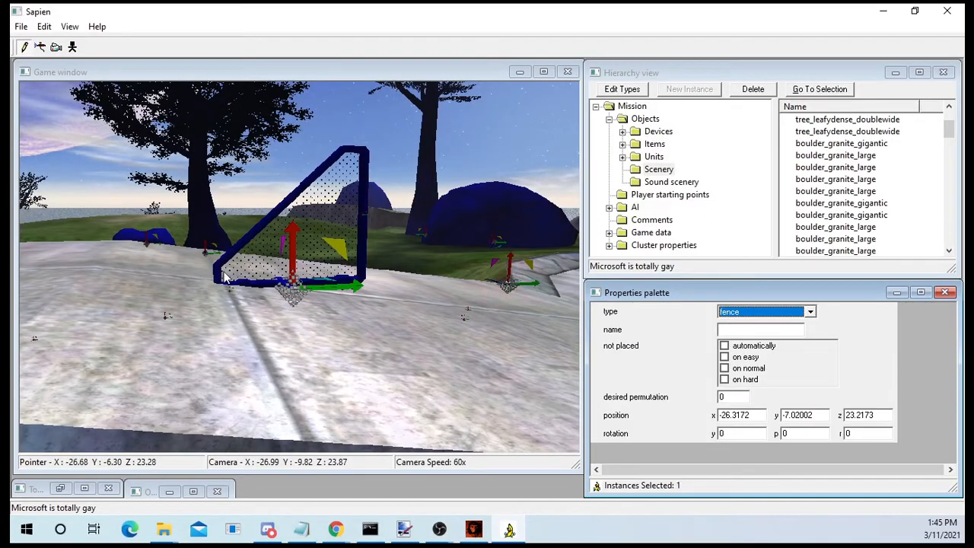
middle_click_drag(318, 196, 346, 180)
key("w")
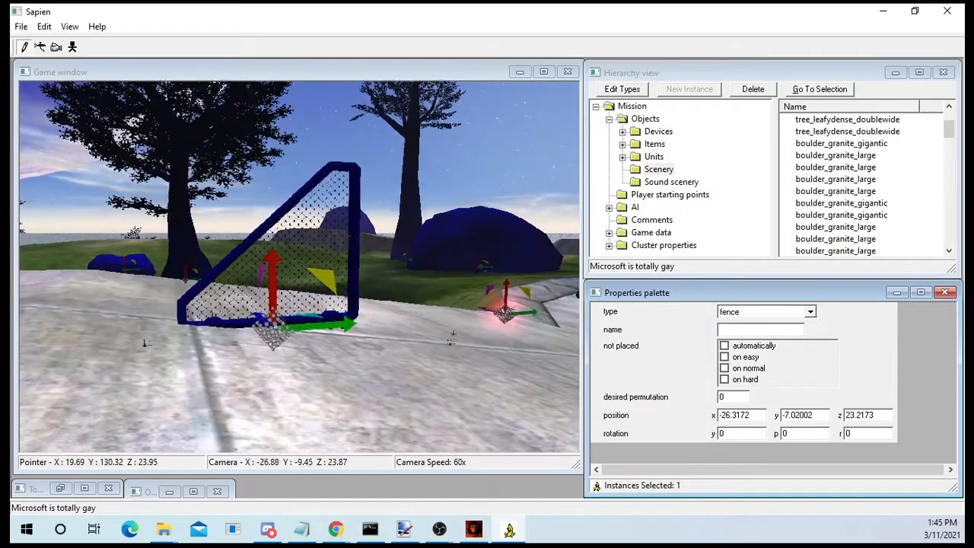
Examine how the placed fence's chain-link mesh renders from near, from far and from an oblique angle.
key("w")
key("s")
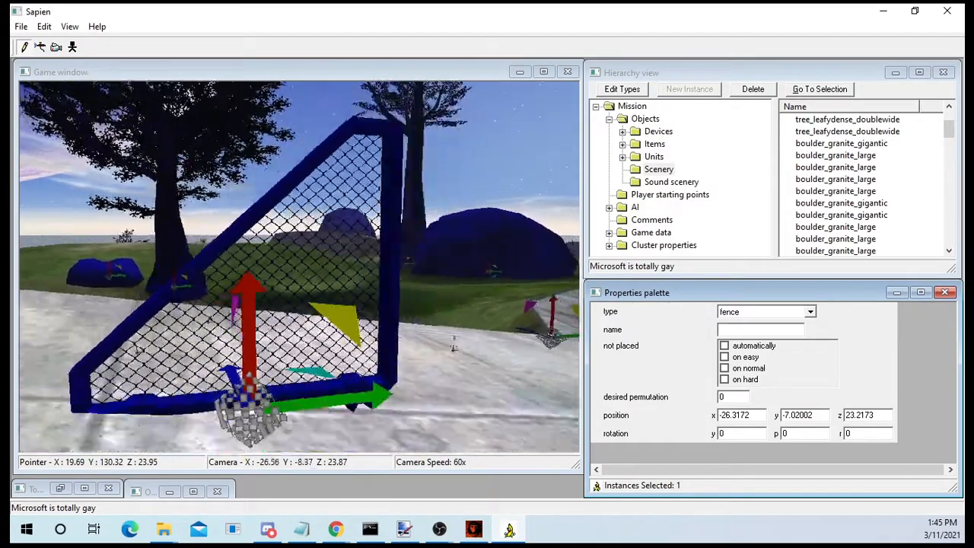
key("s")
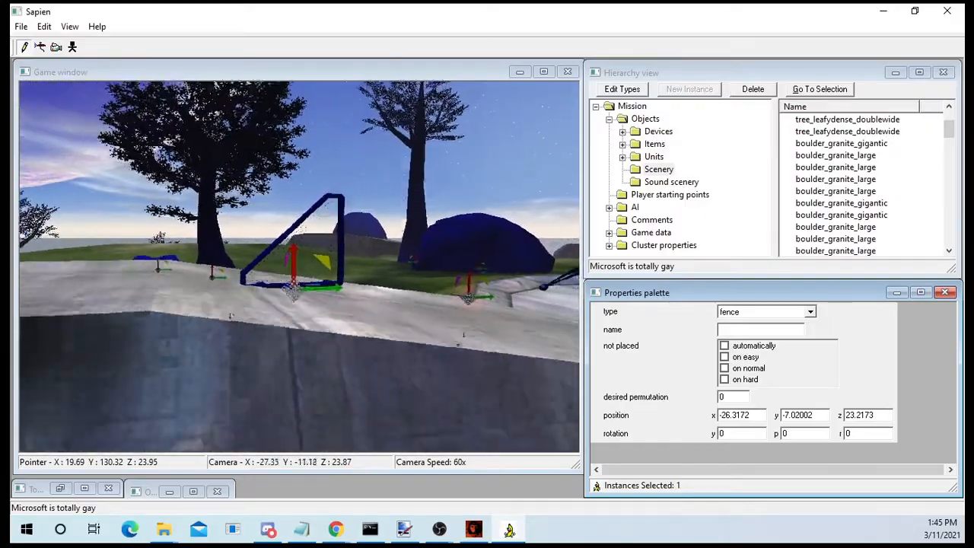
key("w")
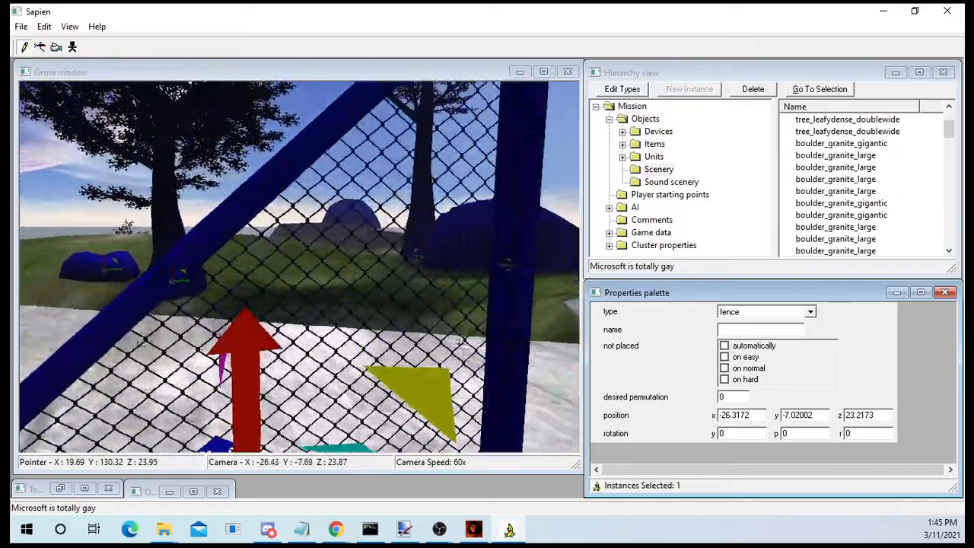
right_click_drag(332, 199, 333, 199)
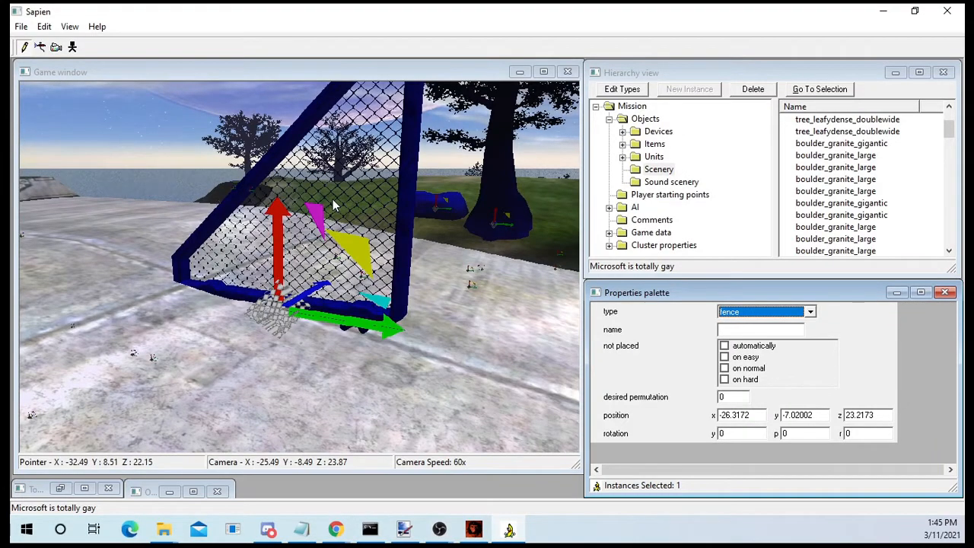
right_click_drag(332, 199, 333, 199)
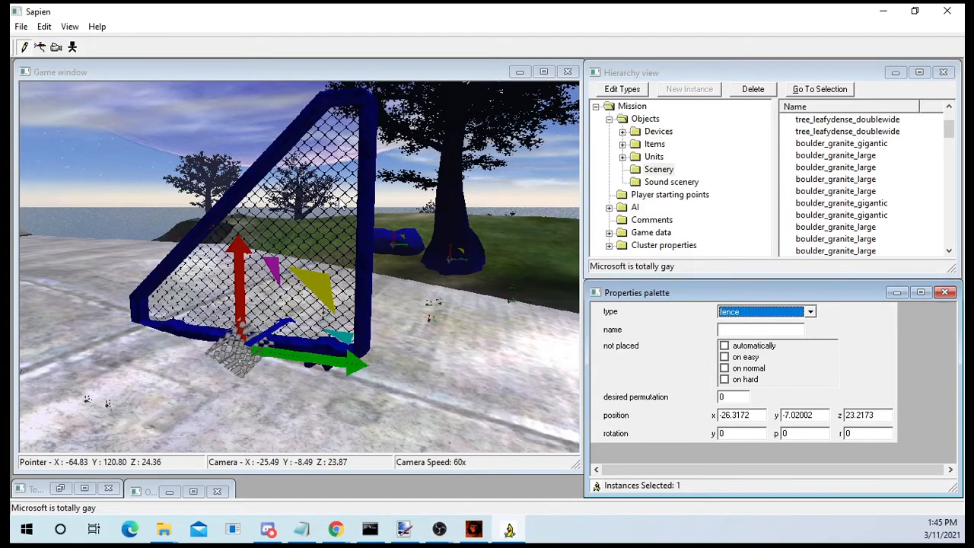
right_click_drag(335, 203, 336, 203)
middle_click_drag(335, 204, 345, 201)
Save the deathisland scenario and close Sapien.
key("s")
key("s")
key("s")
middle_click_drag(292, 330, 293, 329)
key("ctrl+s")
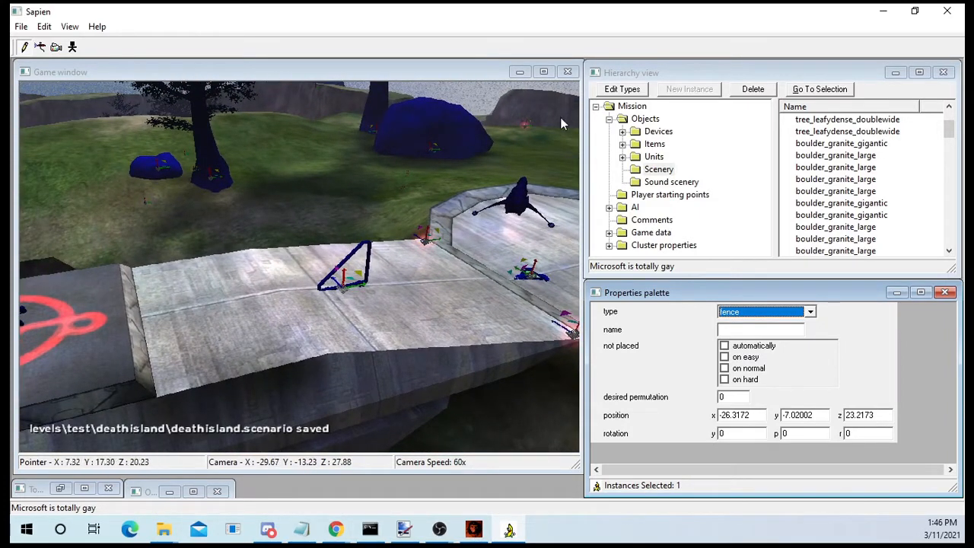
left_click(947, 11)
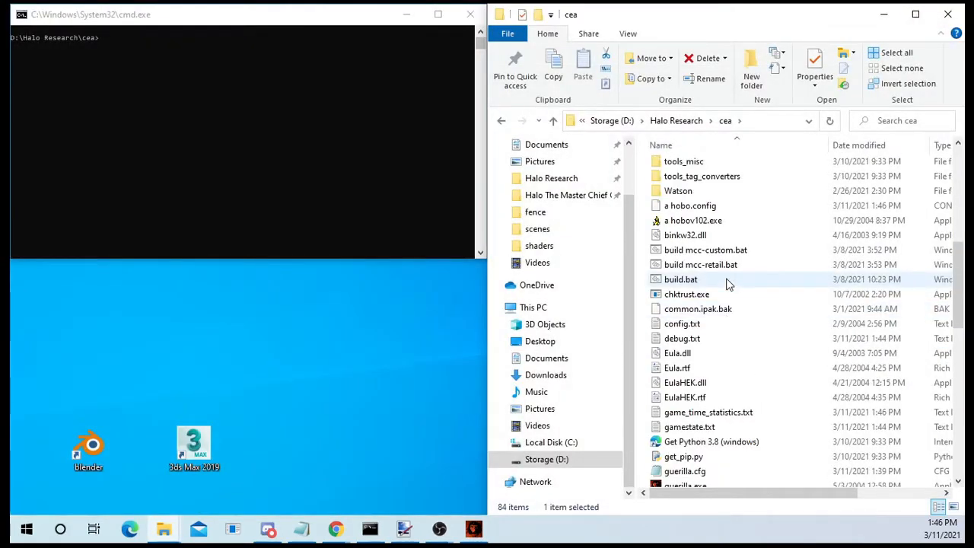
Launch Mozzarilla.pyw from the cea folder and close Guerilla.
scroll(726, 284, "down", 6)
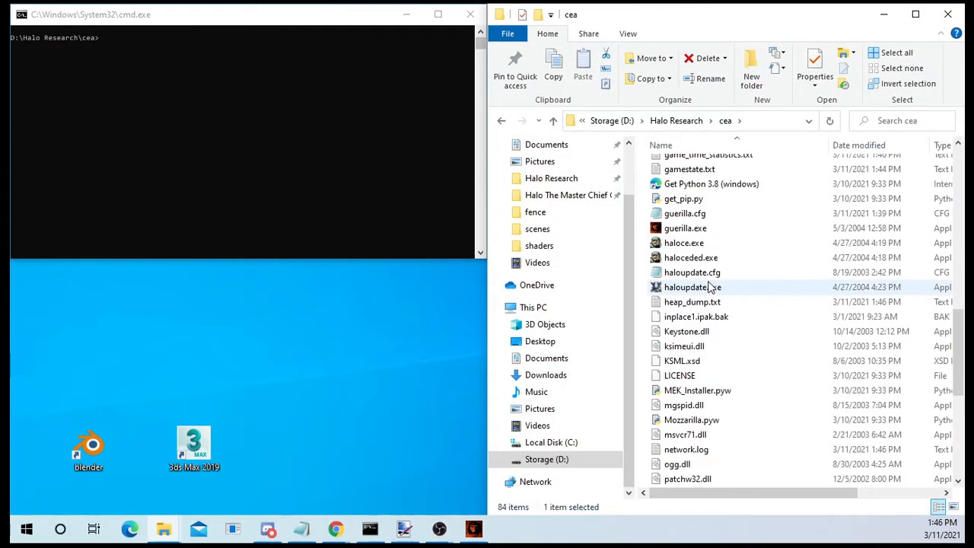
scroll(725, 376, "down", 1)
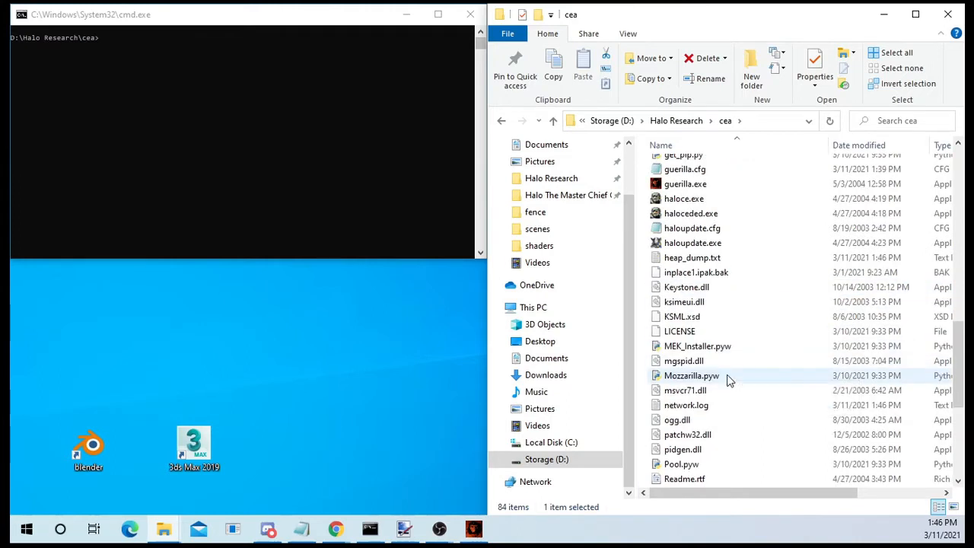
double_click(728, 376)
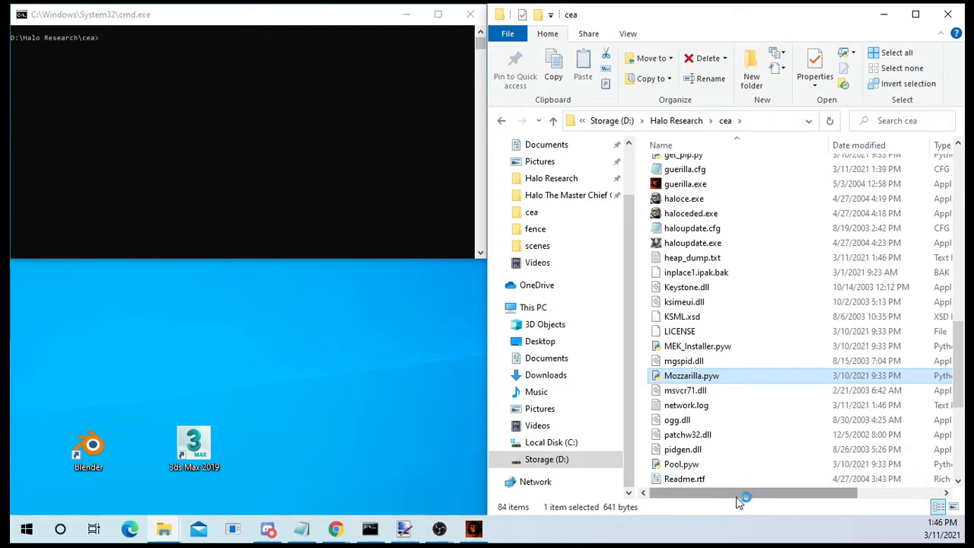
right_click(477, 533)
left_click(465, 503)
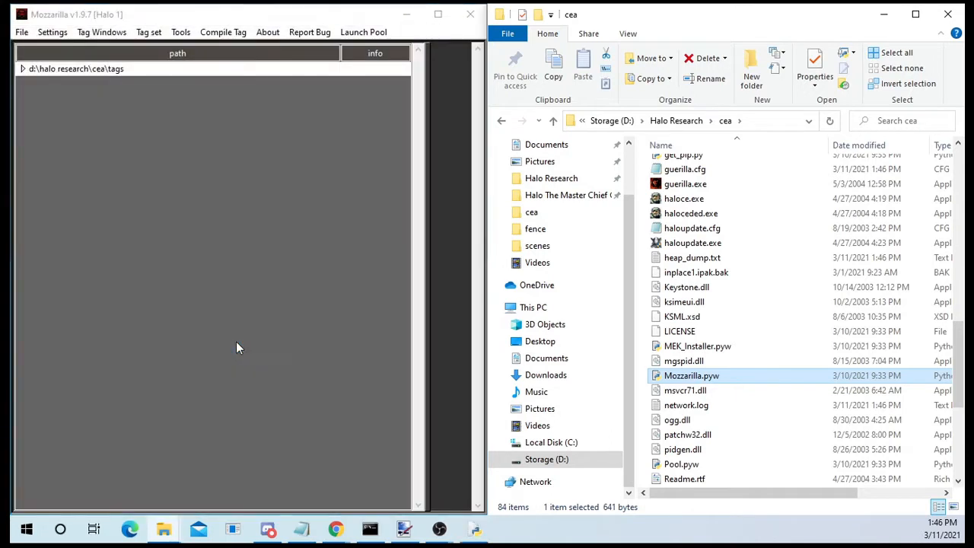
In Mozzarilla, open chainlink.bitmap from the custom\scenery\fence\bitmaps folder of the tags directory.
left_click(24, 70)
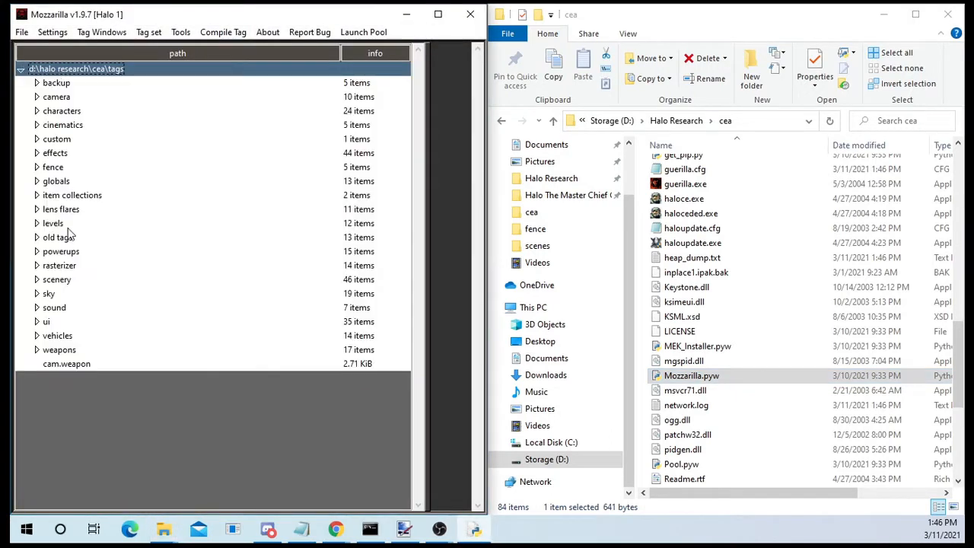
double_click(58, 139)
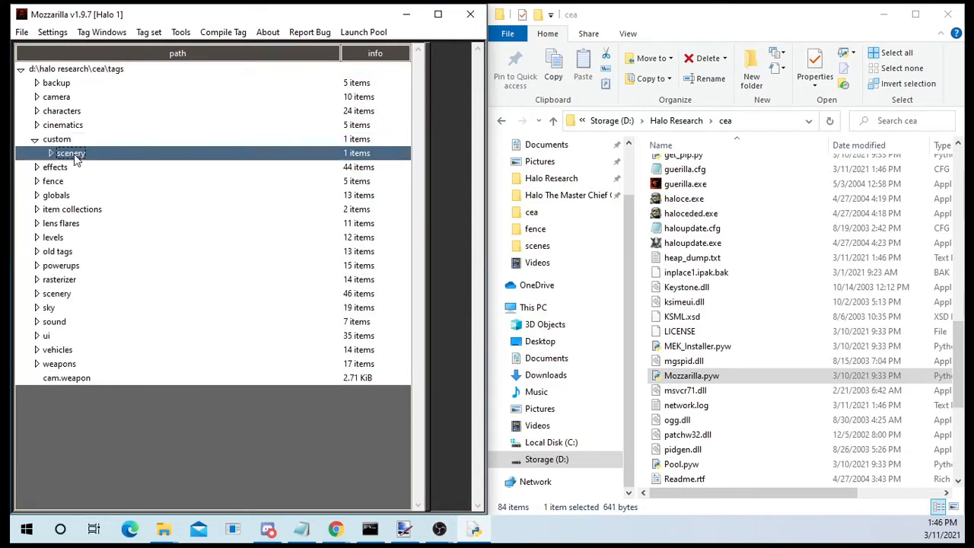
double_click(71, 153)
double_click(81, 167)
double_click(110, 183)
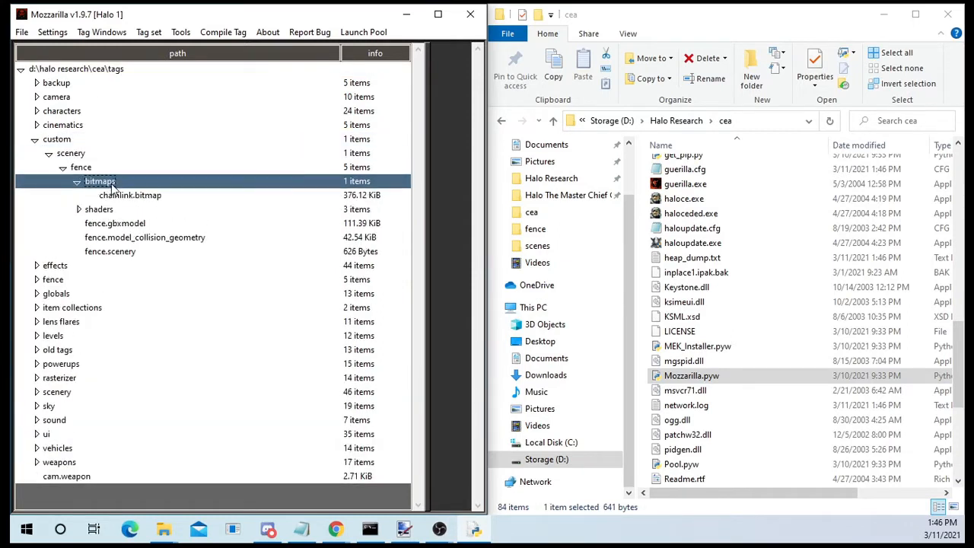
double_click(166, 197)
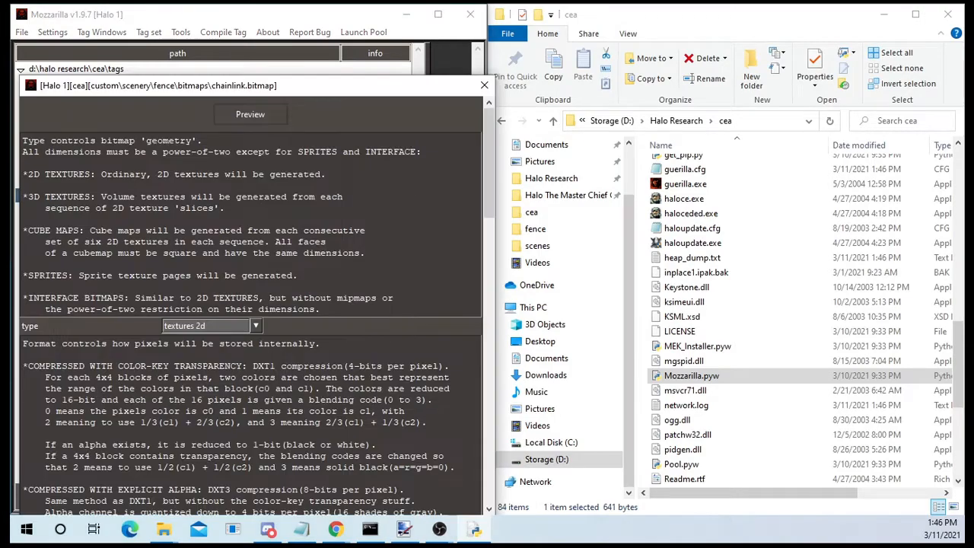
Set mipmaps to 1 for bitmap 0 in the bitmaps array of chainlink.bitmap, and close the tag.
left_click_drag(294, 99, 596, 64)
scroll(620, 278, "down", 10)
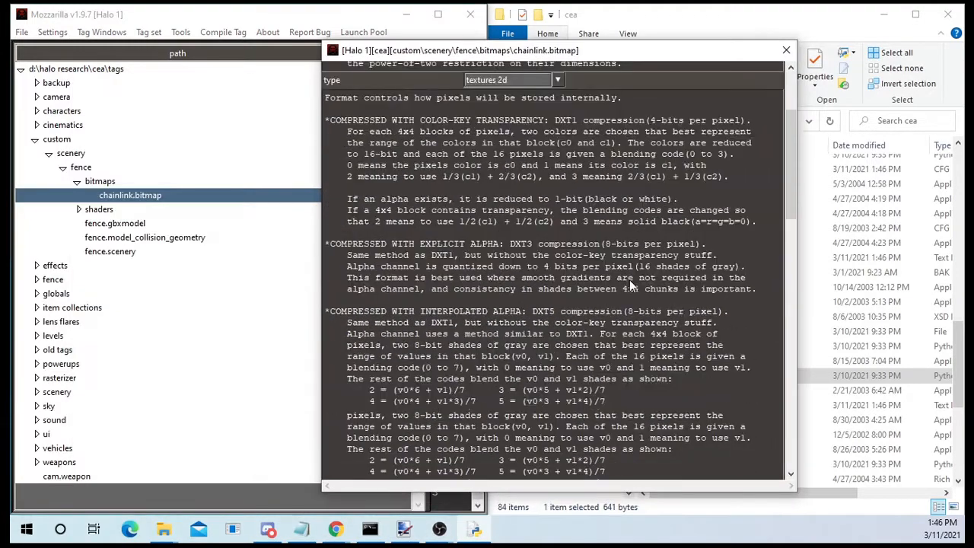
scroll(616, 283, "down", 5)
left_click_drag(791, 287, 807, 434)
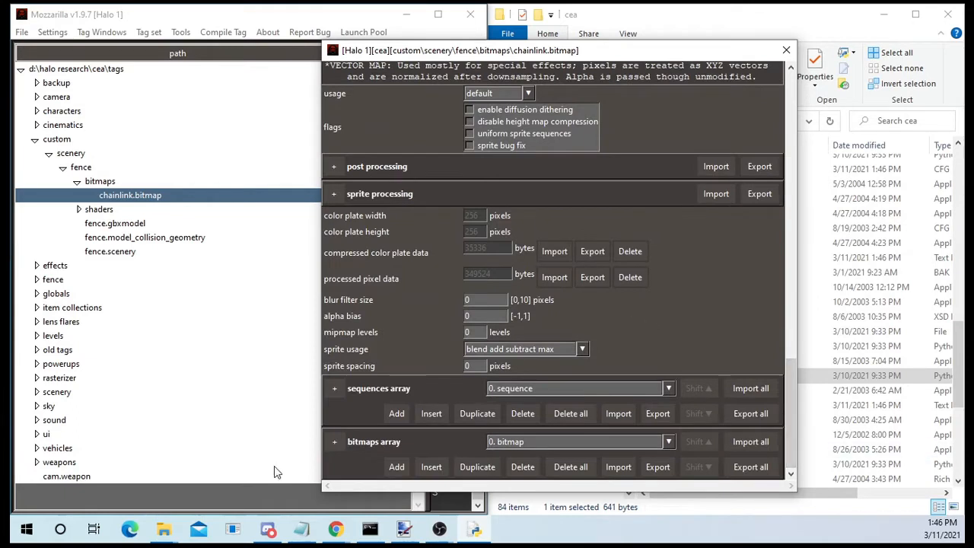
left_click(332, 443)
scroll(342, 453, "down", 7)
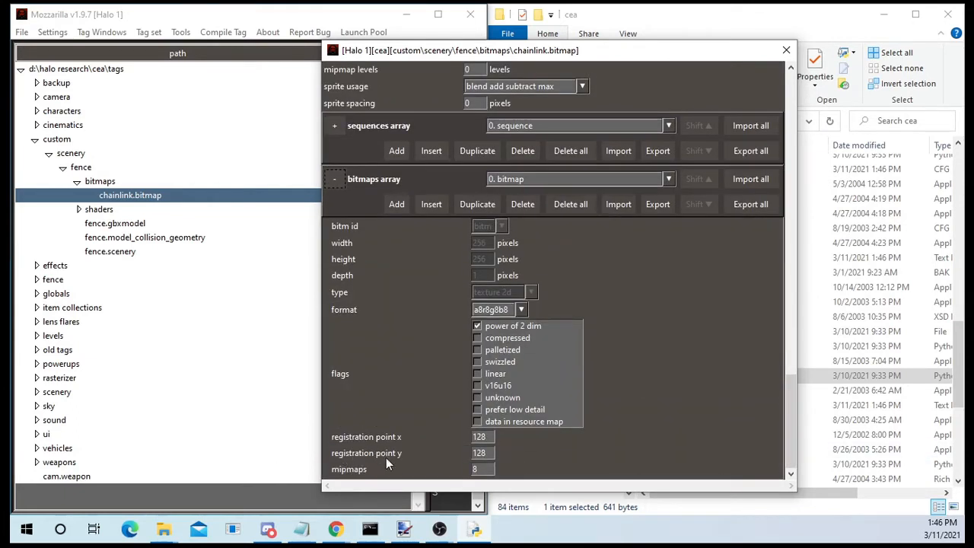
type("1")
left_click(481, 452)
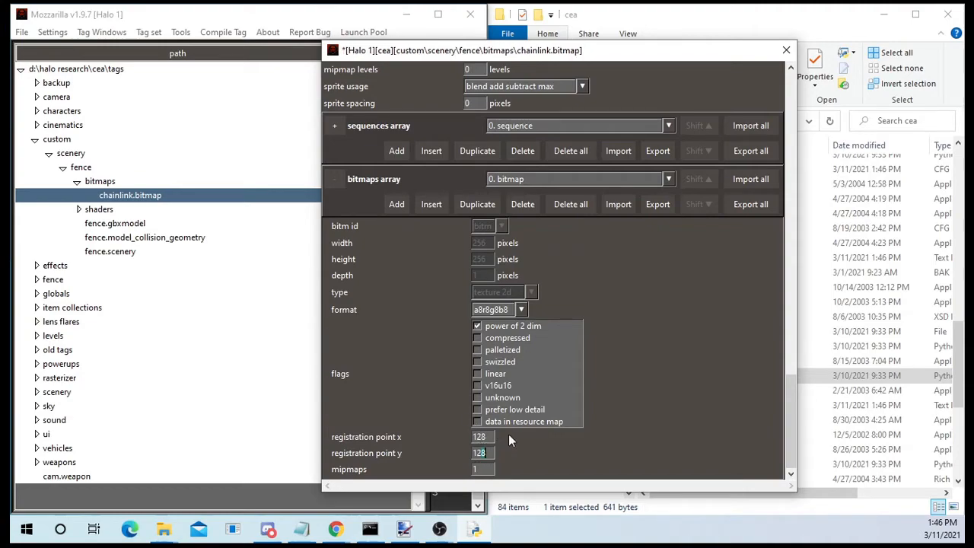
left_click_drag(784, 395, 763, 49)
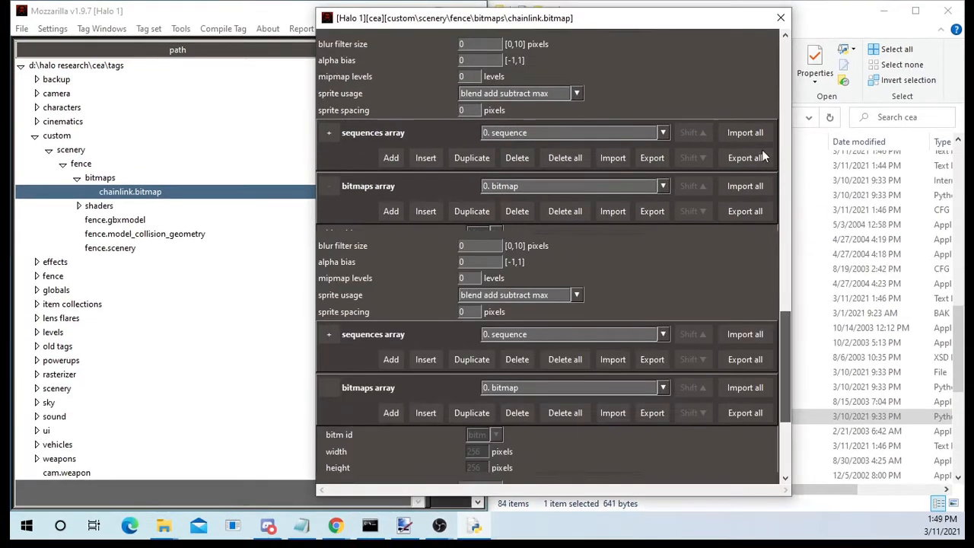
left_click(779, 19)
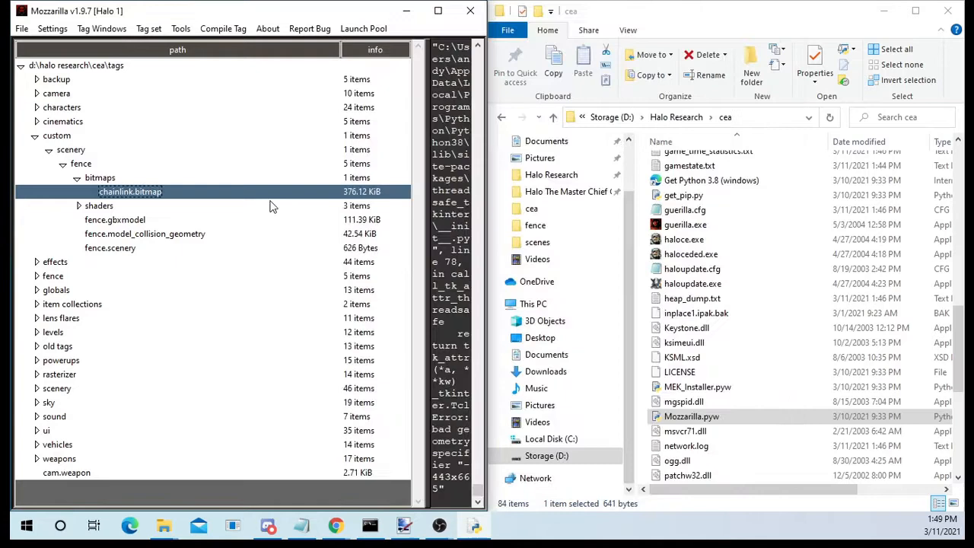
Open fence.gbxmodel from the custom fence folder and expand its shaders array with the fence entry selected.
left_click(118, 220)
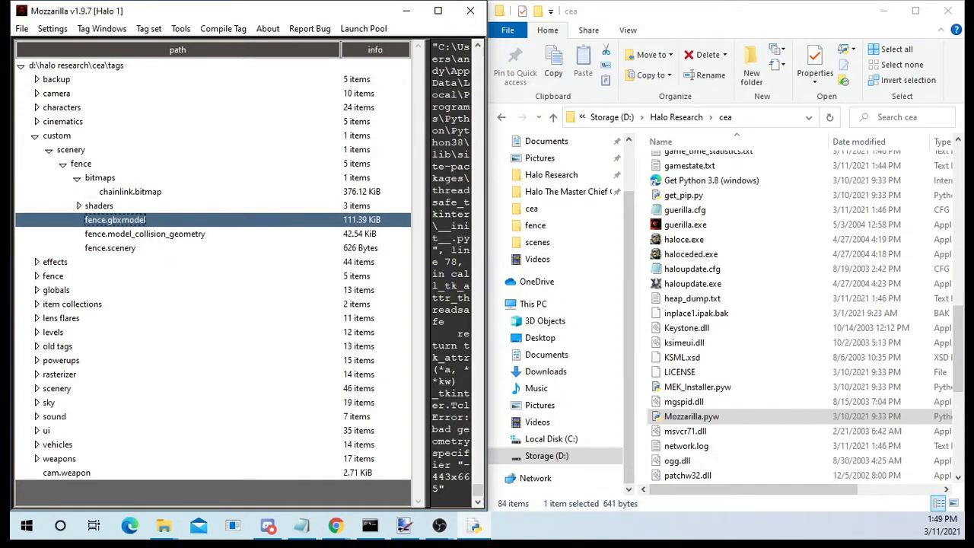
double_click(115, 220)
left_click_drag(240, 90, 463, 40)
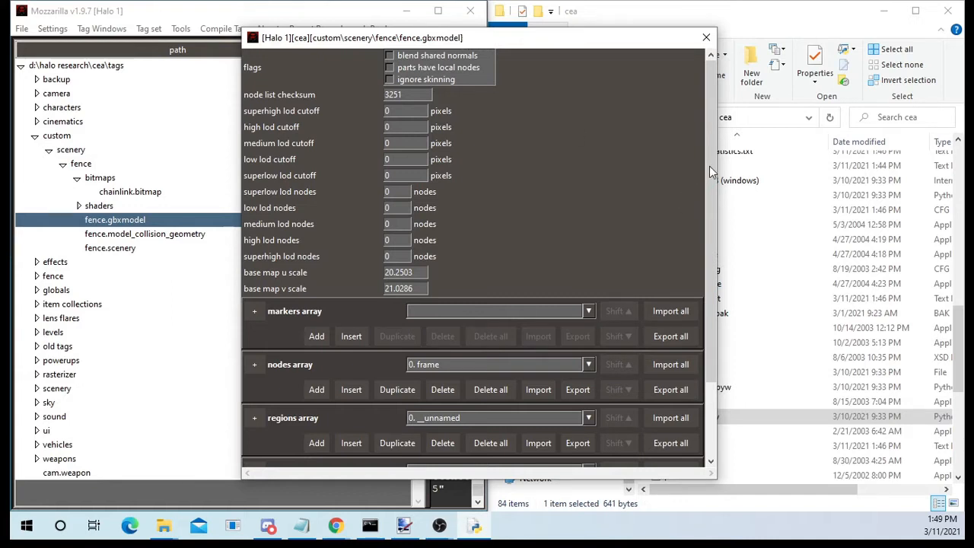
left_click_drag(709, 166, 696, 320)
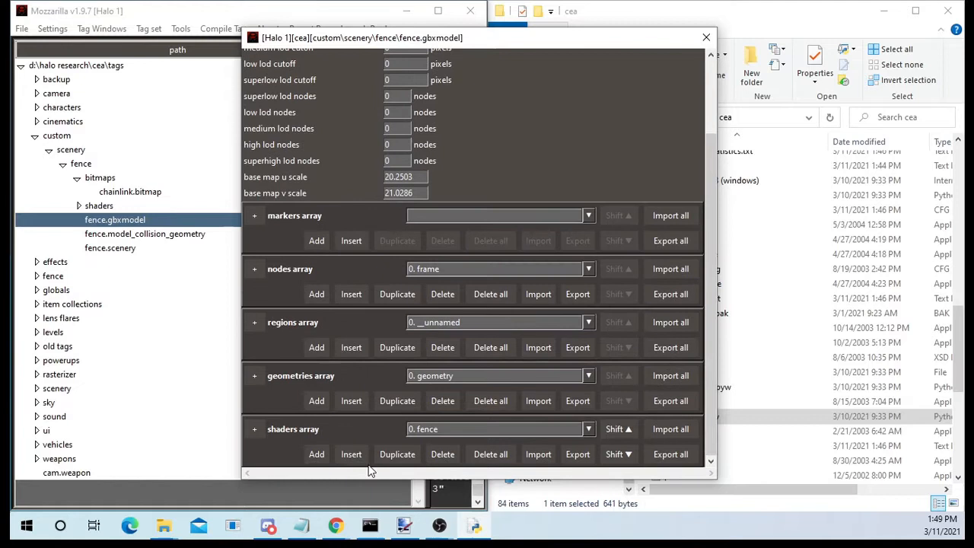
left_click(255, 430)
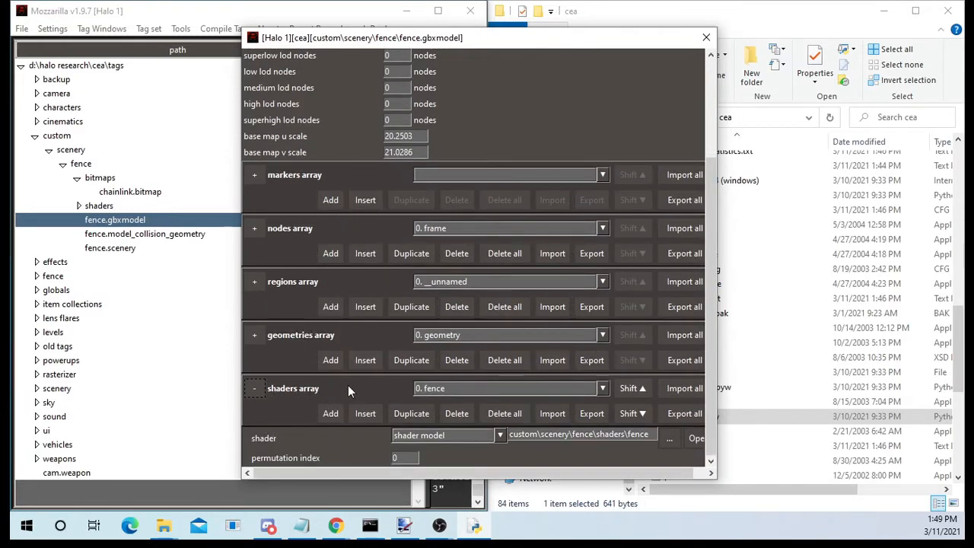
left_click(506, 391)
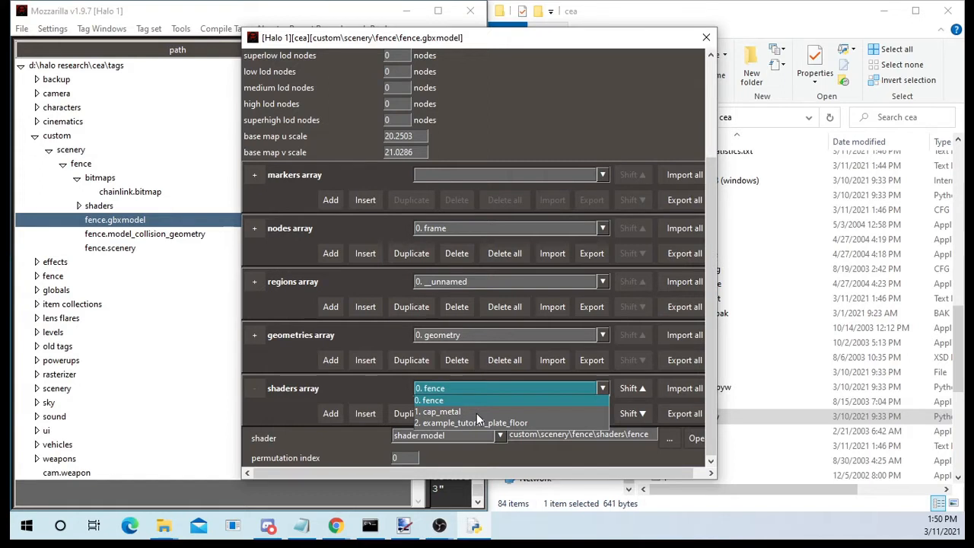
left_click(441, 394)
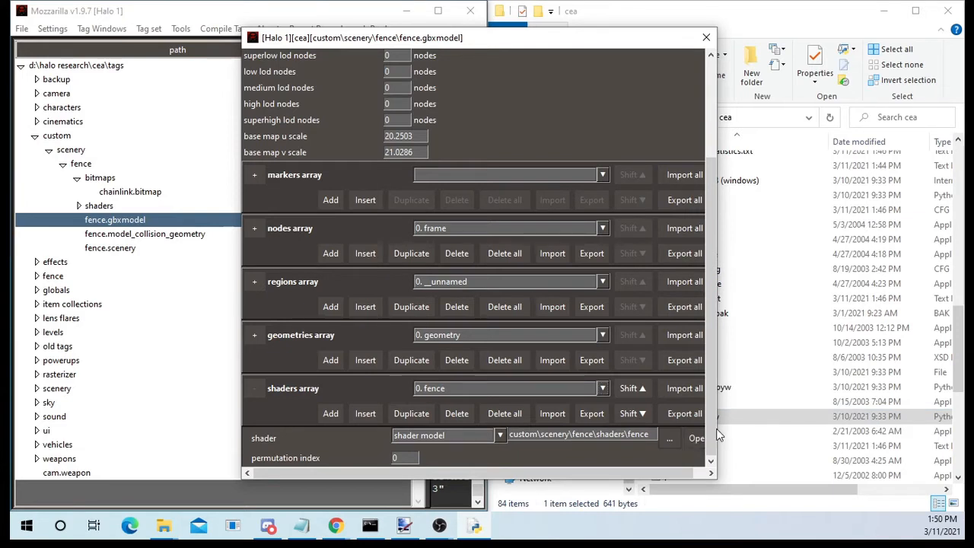
Open the fence shader model referenced by the shaders array and expand its soso attributes to the diffuse map in the maps section.
left_click_drag(720, 433, 820, 435)
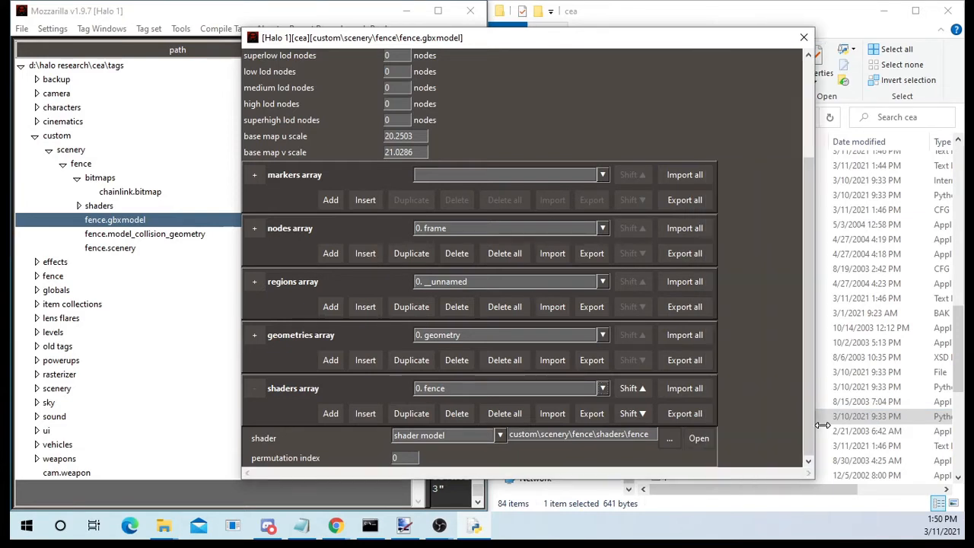
left_click(696, 441)
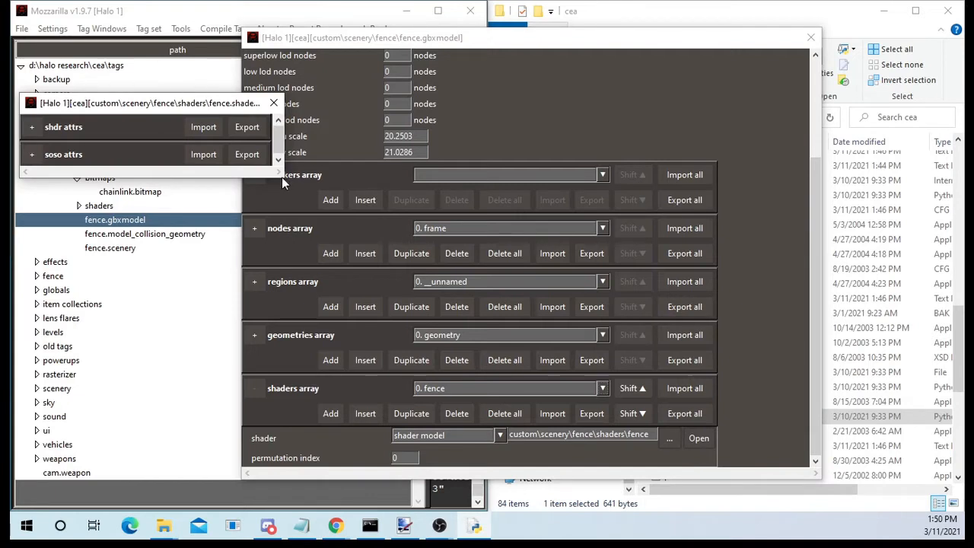
left_click_drag(285, 179, 551, 447)
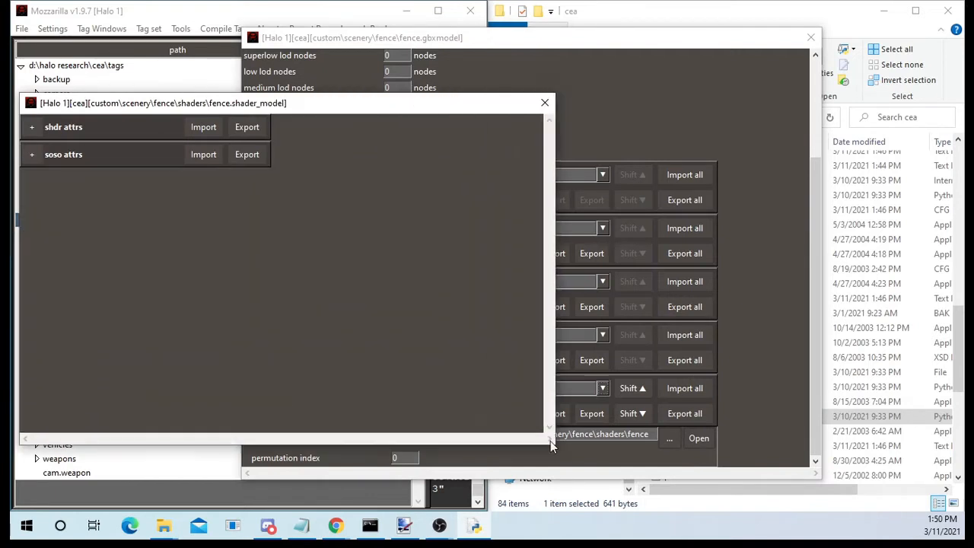
left_click(63, 129)
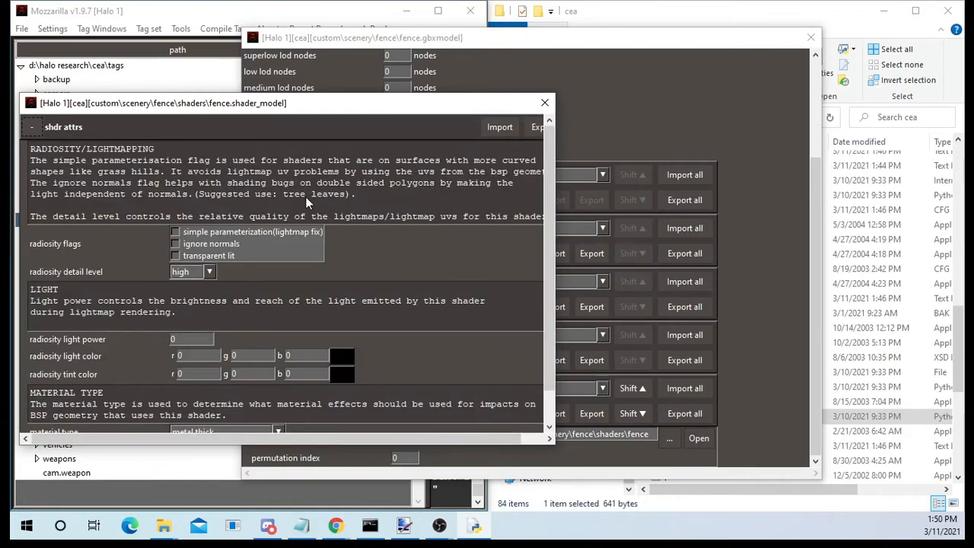
scroll(306, 196, "down", 1)
left_click(32, 421)
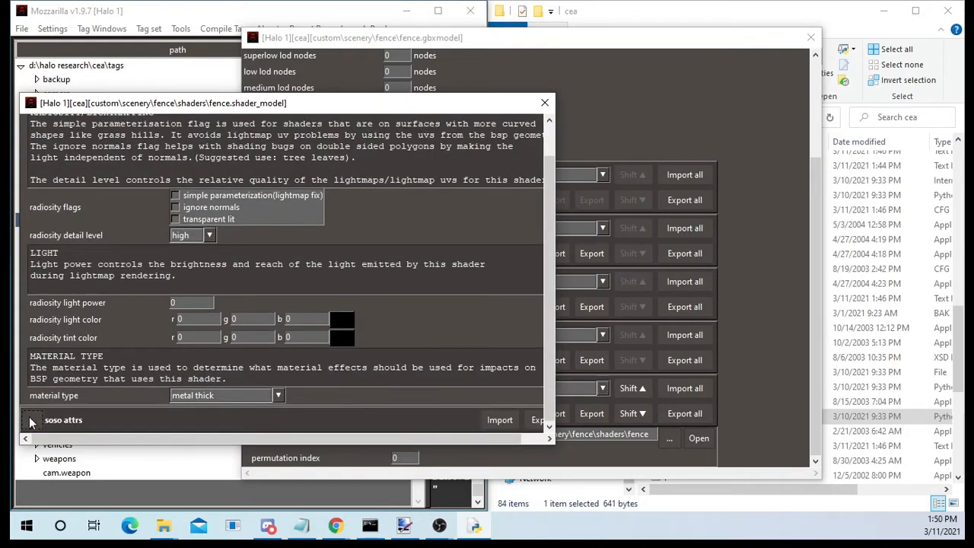
scroll(83, 328, "down", 1)
scroll(86, 291, "down", 5)
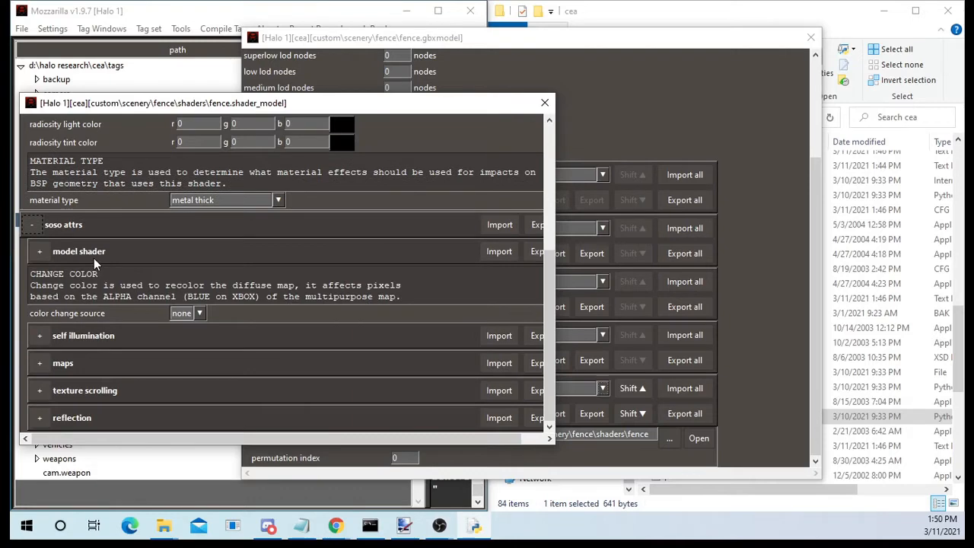
left_click(39, 364)
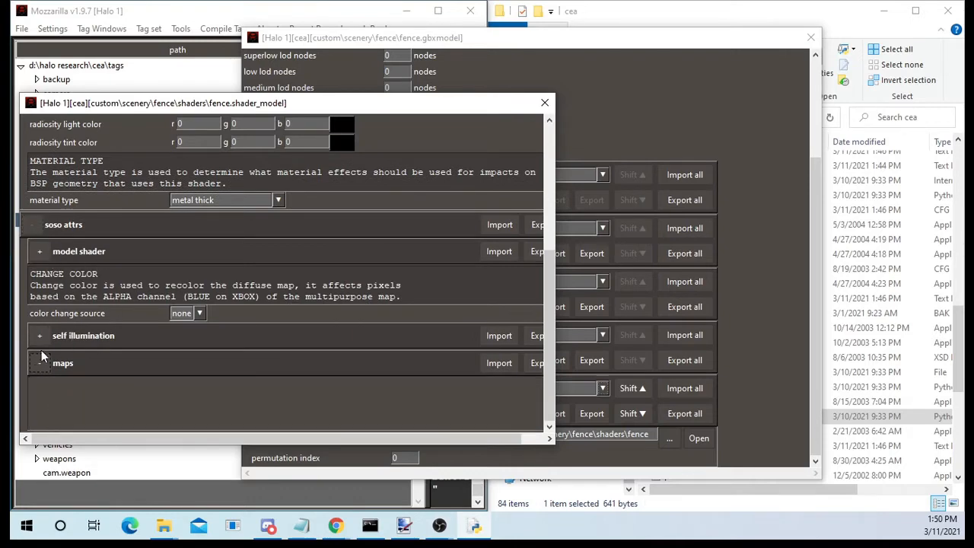
scroll(86, 273, "down", 8)
scroll(91, 272, "down", 2)
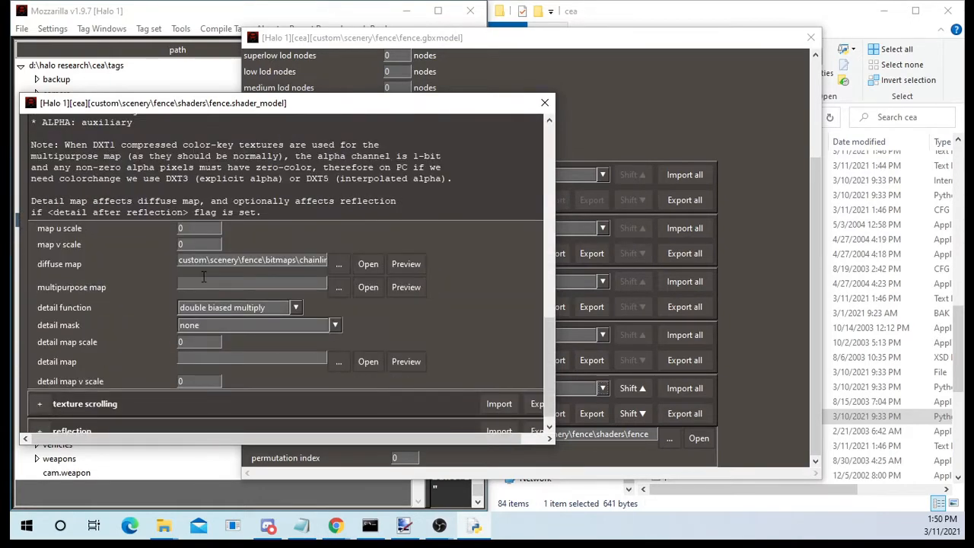
Preview the chainlink diffuse map from the fence shader, enlarge the preview window, and set its channels to ARGB.
left_click_drag(189, 261, 366, 266)
left_click(282, 260)
left_click(402, 264)
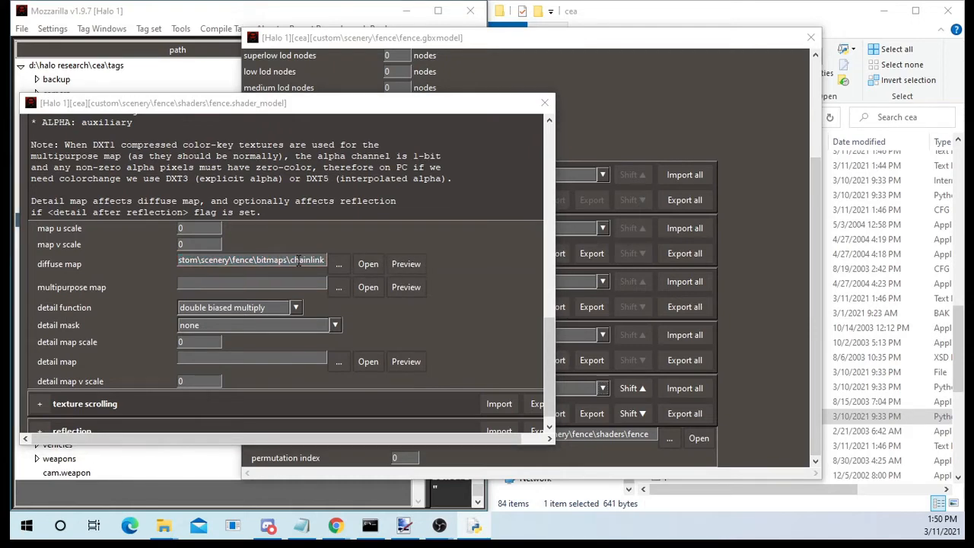
left_click_drag(477, 171, 358, 51)
left_click_drag(451, 120, 683, 120)
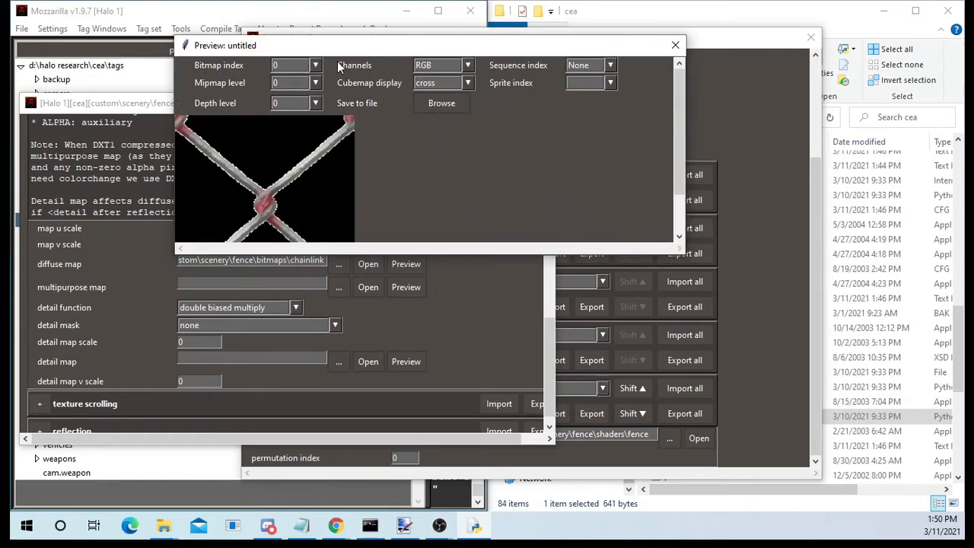
left_click(438, 65)
left_click(442, 100)
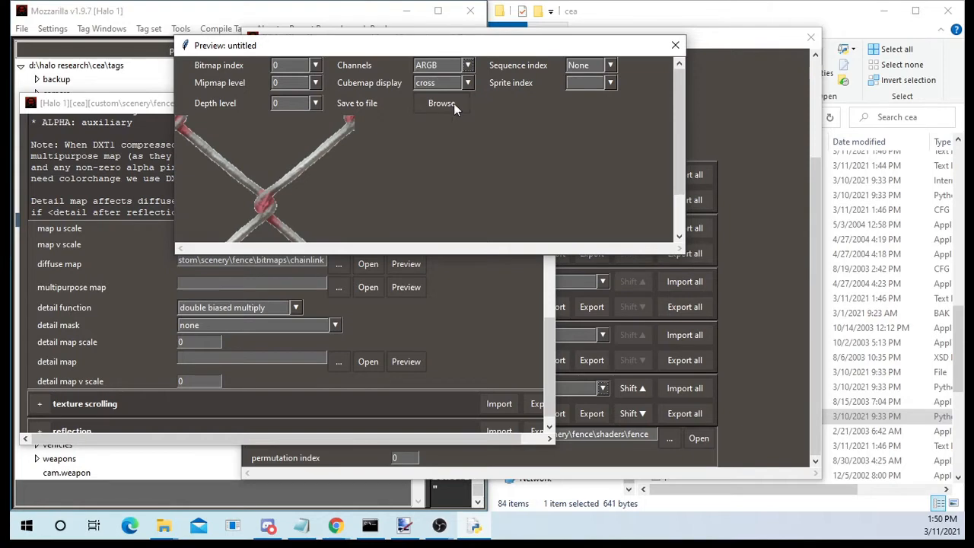
Delete hce_csfb_chainlink_0_tex0.dds while choosing where to save the chainlink bitmap, and decline replacing hce_csfb_chainlink_0.dds.
left_click(430, 103)
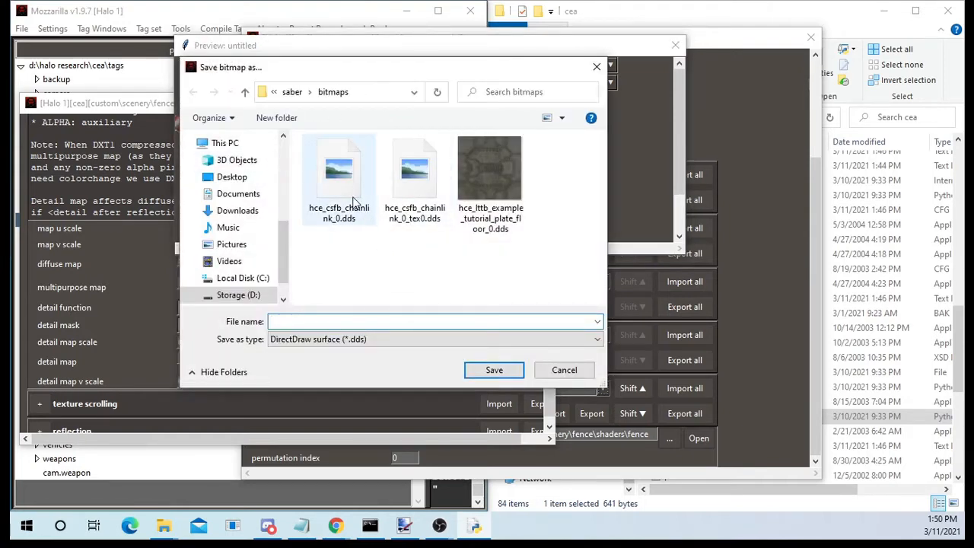
left_click(415, 179)
key("Delete")
double_click(337, 179)
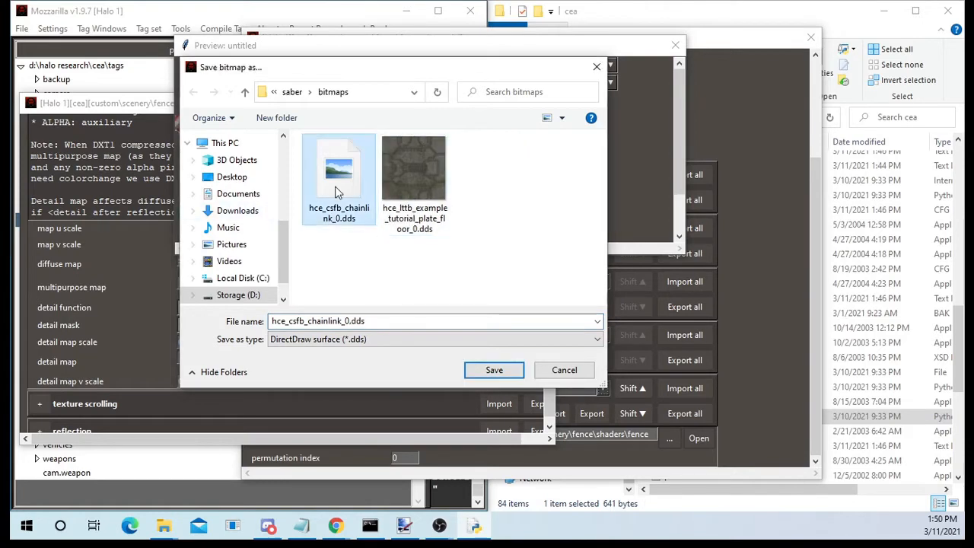
left_click(573, 263)
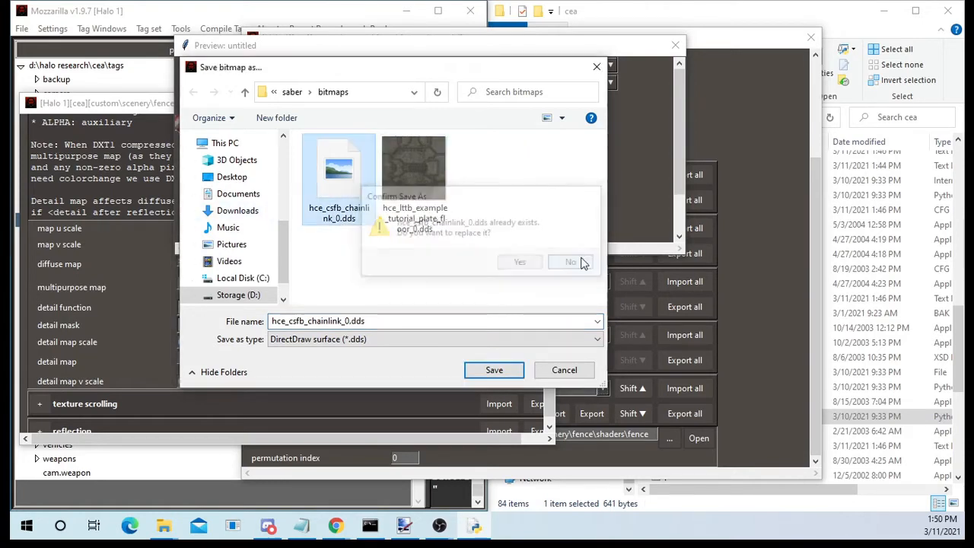
Browse to cea\saber\bitmaps and save the chainlink bitmap there, replacing hce_csfb_chainlink_0.dds.
left_click(292, 92)
left_click(291, 92)
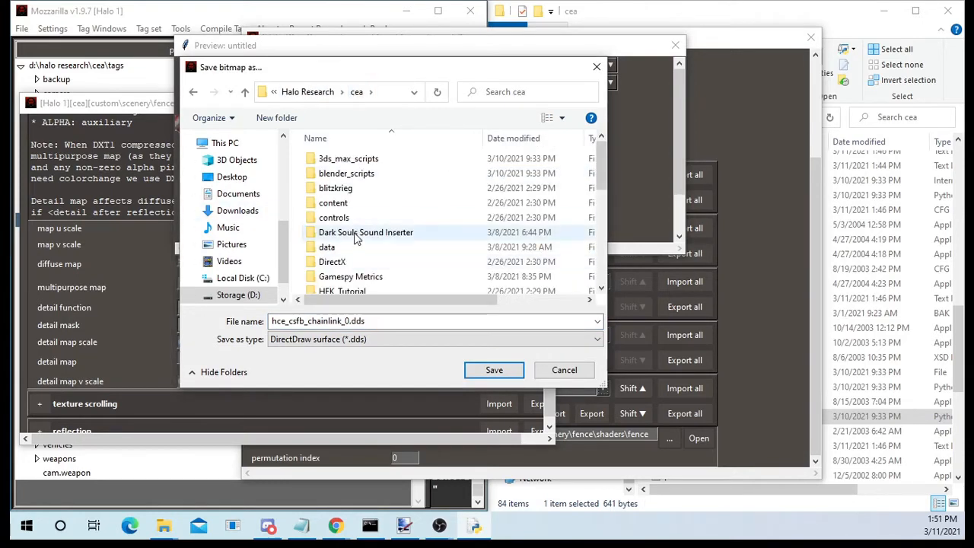
scroll(352, 210, "down", 4)
scroll(352, 209, "up", 2)
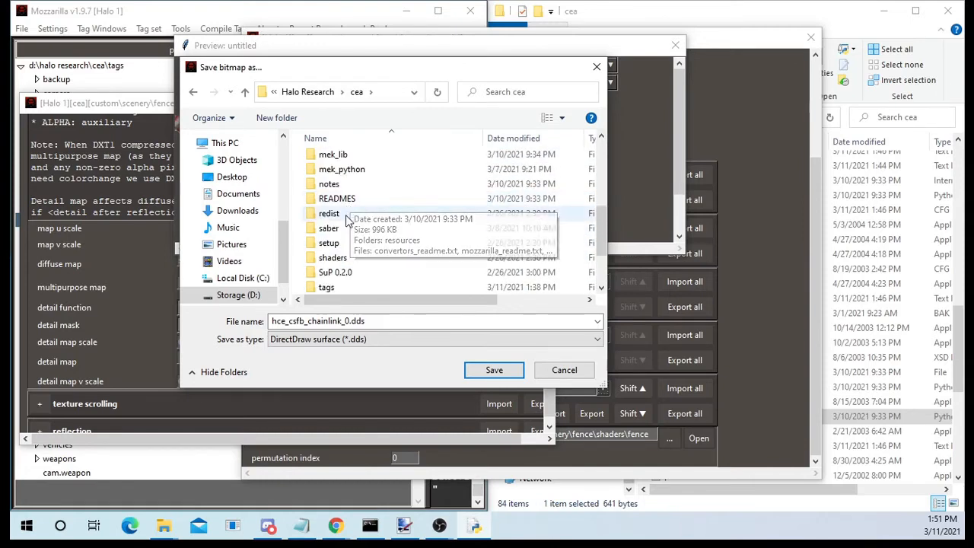
double_click(343, 228)
left_click(333, 169)
double_click(333, 169)
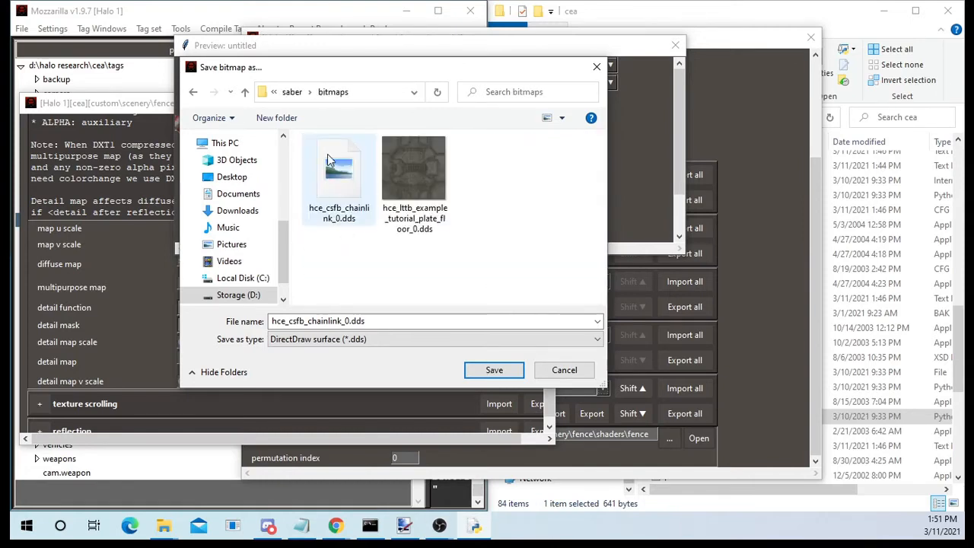
key("Return")
left_click(522, 265)
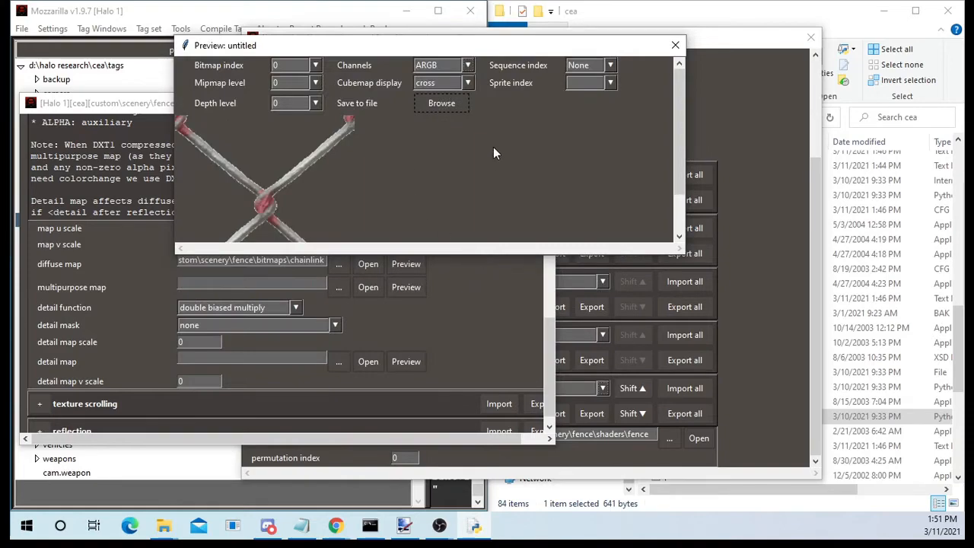
Show the saber\bitmaps folder in File Explorer and close the chainlink bitmap preview.
left_click(883, 246)
scroll(708, 257, "up", 7)
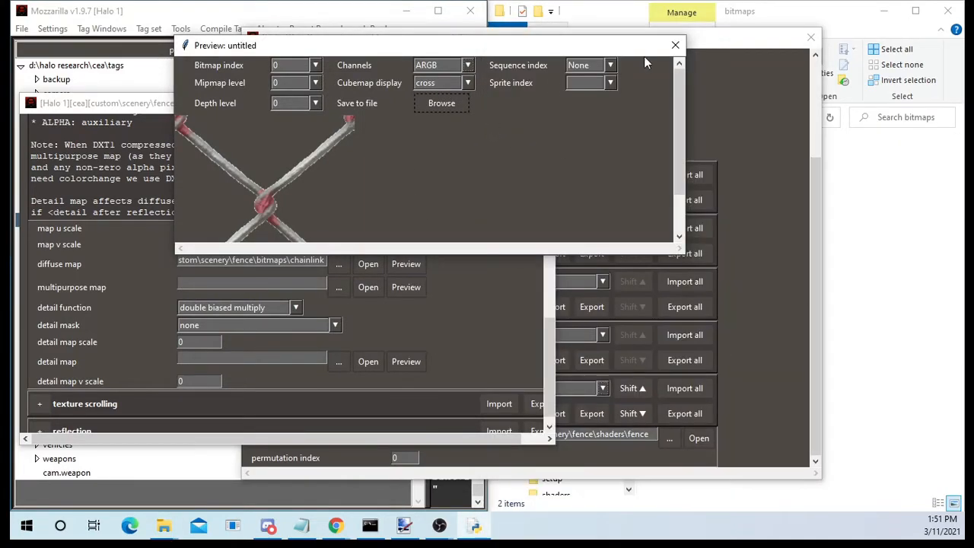
left_click(675, 45)
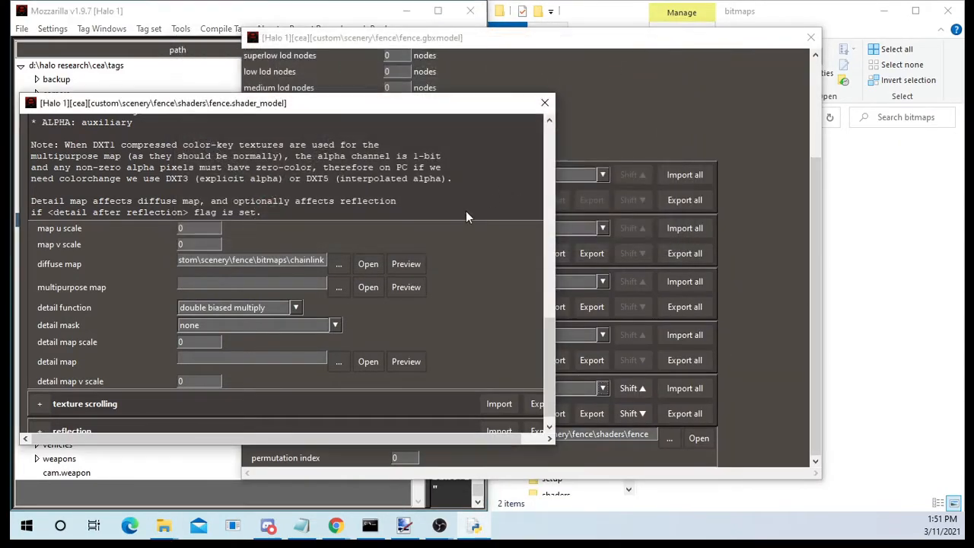
Open the example_tutorial_plate_floor shader from the model's shaders array and expand its senv attributes to the diffuse section.
left_click(752, 298)
left_click(497, 387)
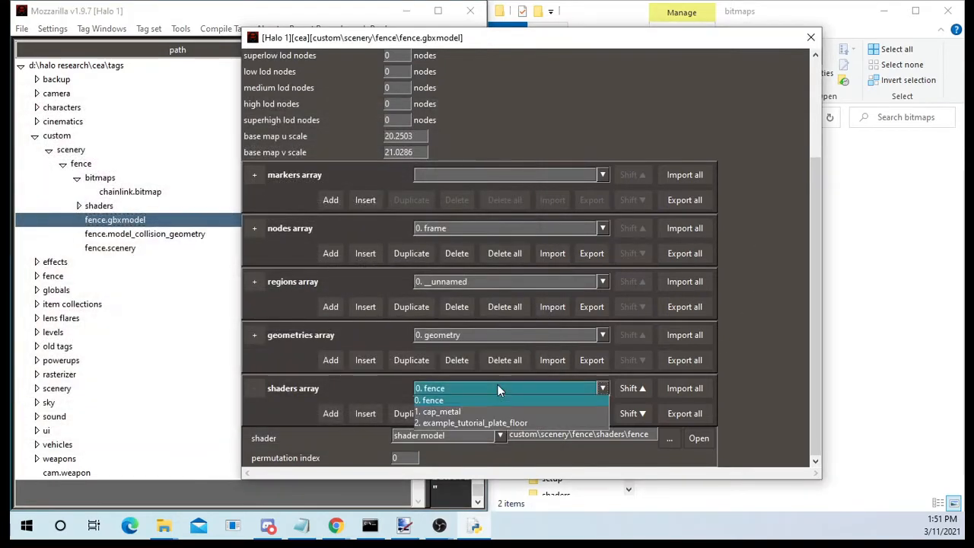
left_click(444, 423)
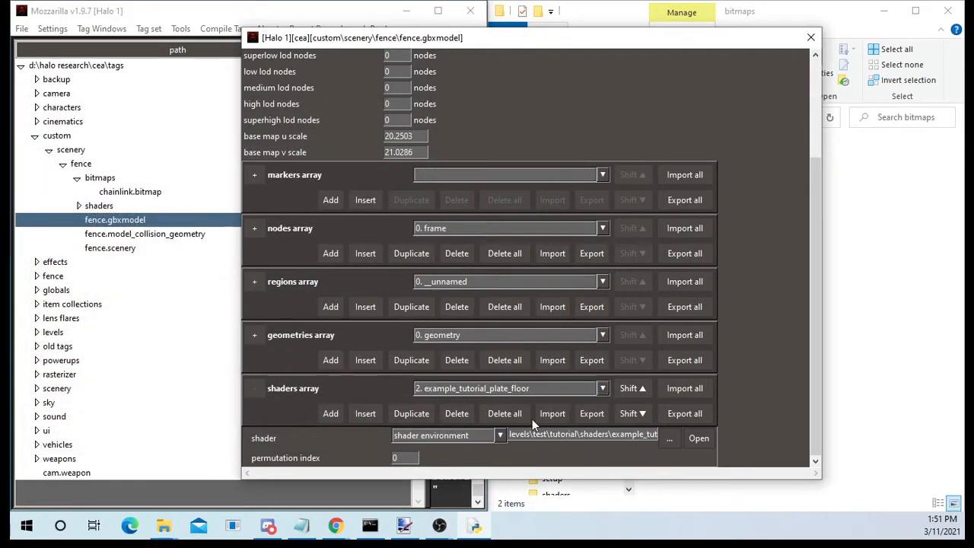
left_click(699, 439)
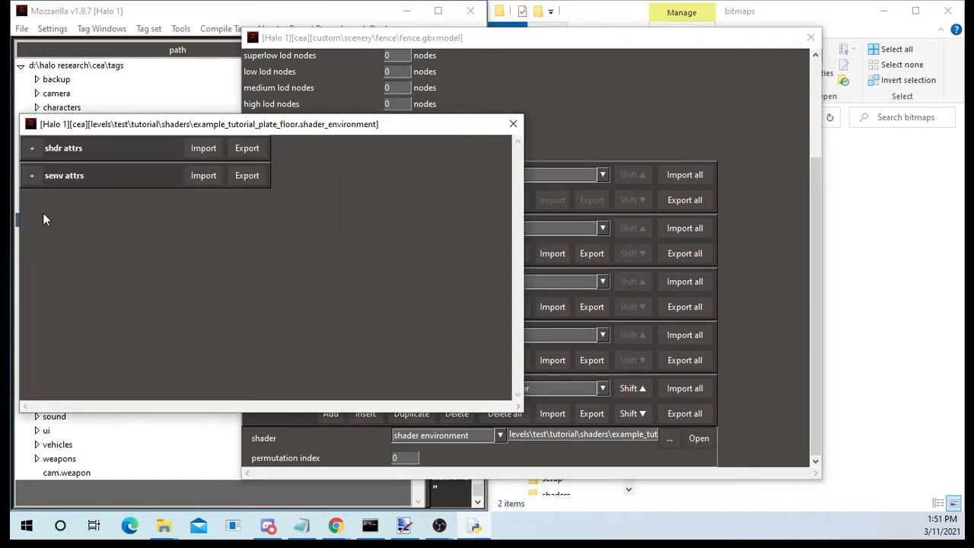
left_click(32, 175)
scroll(172, 289, "down", 1)
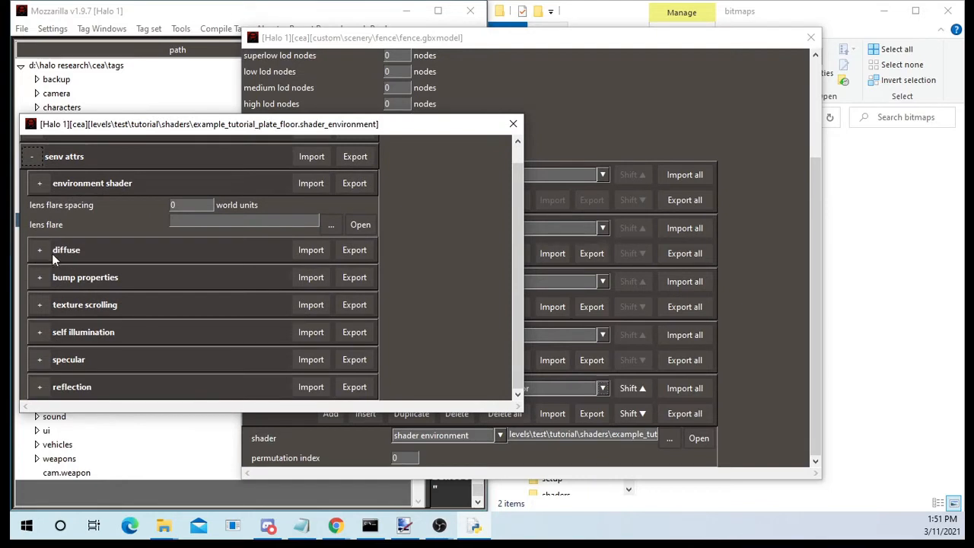
left_click(36, 249)
scroll(159, 228, "down", 3)
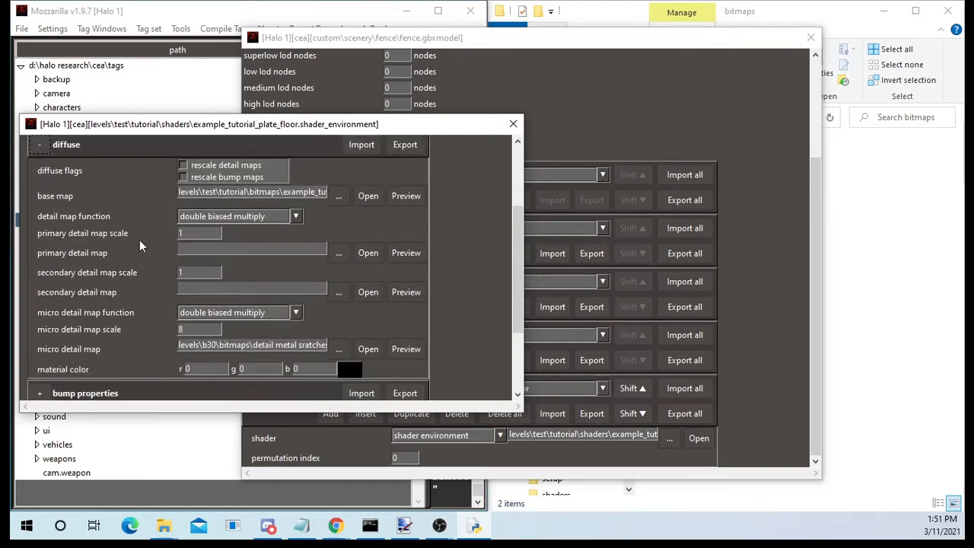
Preview the plate floor shader's base map and set the preview channels to ARGB.
left_click_drag(183, 192, 345, 193)
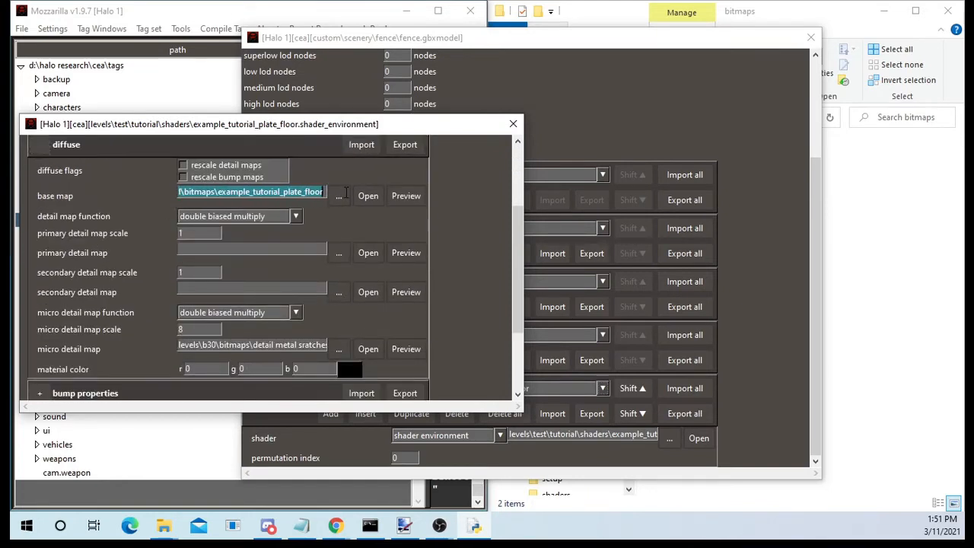
left_click(406, 198)
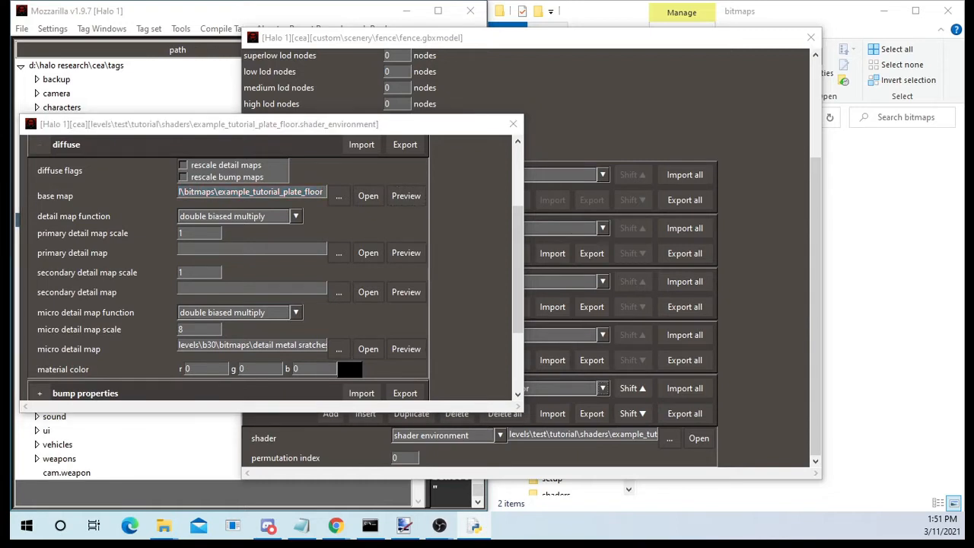
left_click_drag(11, 99, 327, 64)
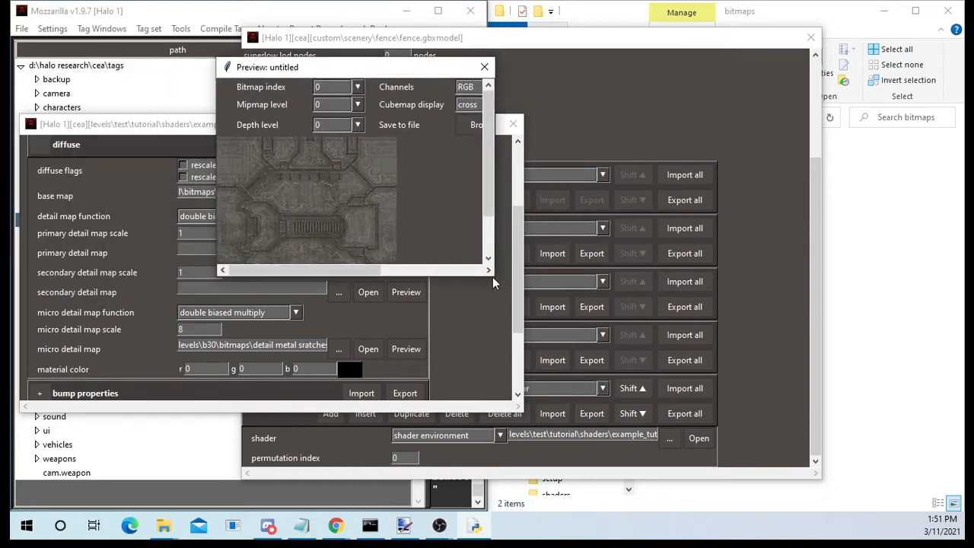
left_click(465, 89)
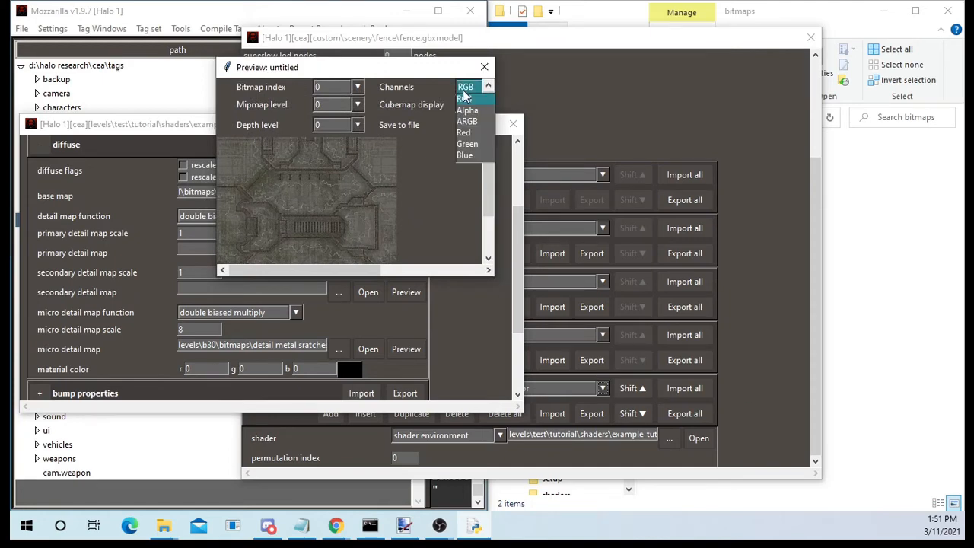
left_click(468, 121)
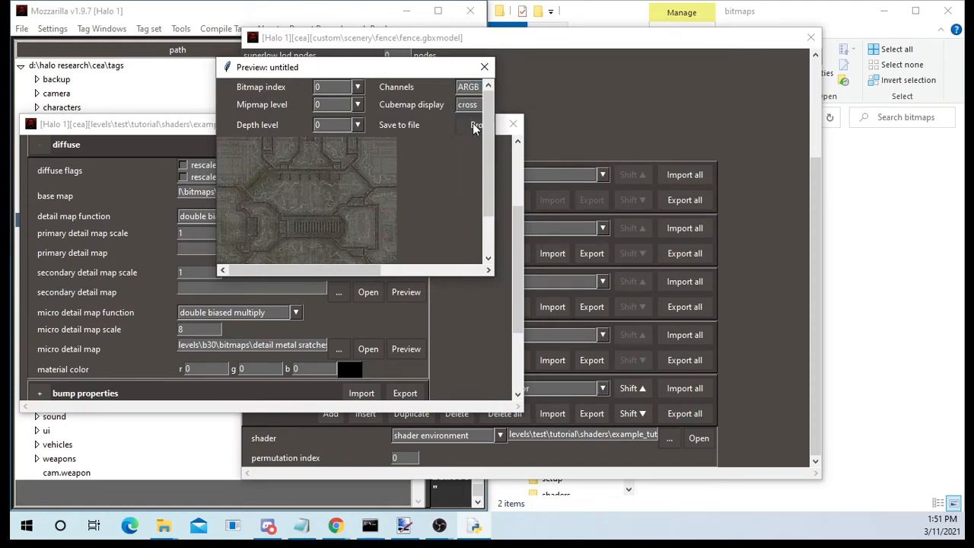
Save the base map to saber\bitmaps, replacing hce_lttb_example_tutorial_plate_floor_0.dds, and close the preview.
left_click(475, 126)
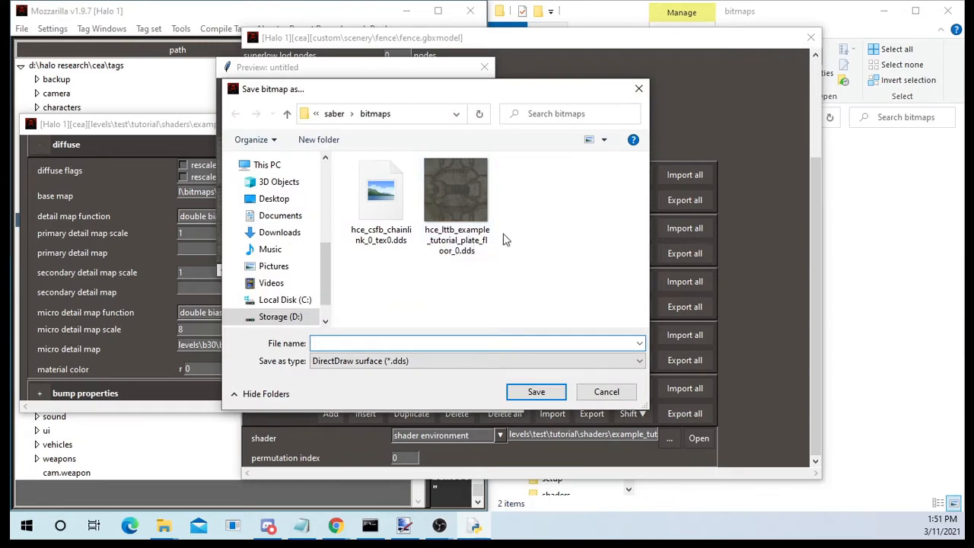
double_click(456, 191)
left_click(533, 264)
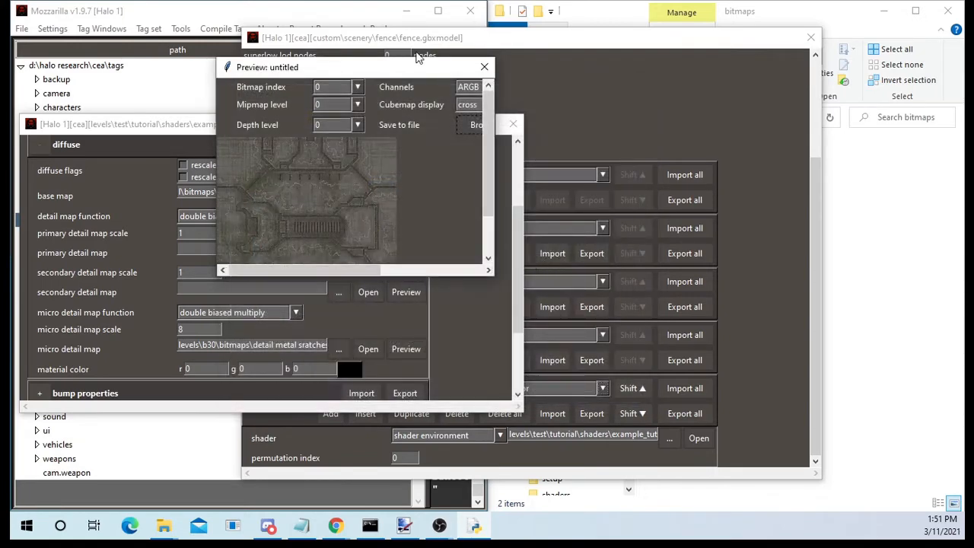
left_click(484, 67)
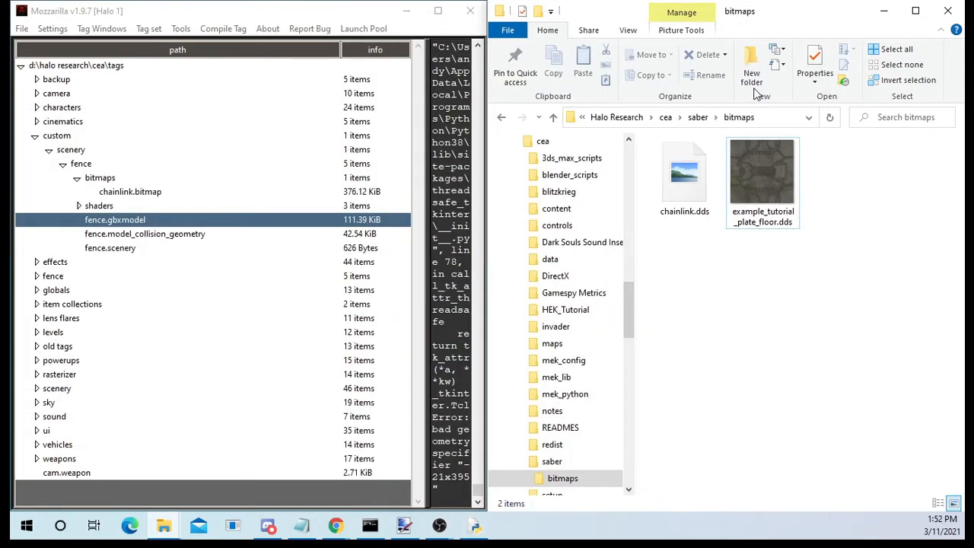
left_click_drag(800, 330, 654, 159)
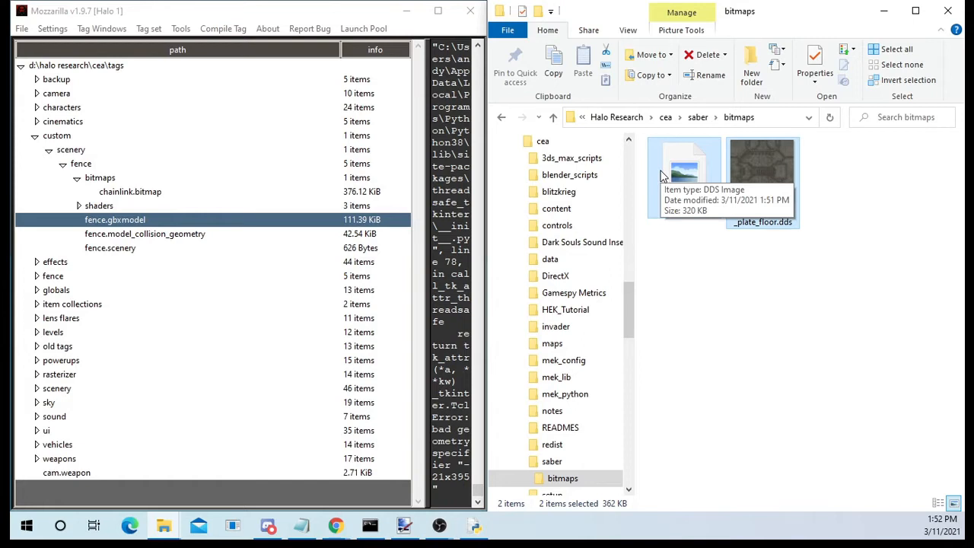
left_click(798, 367)
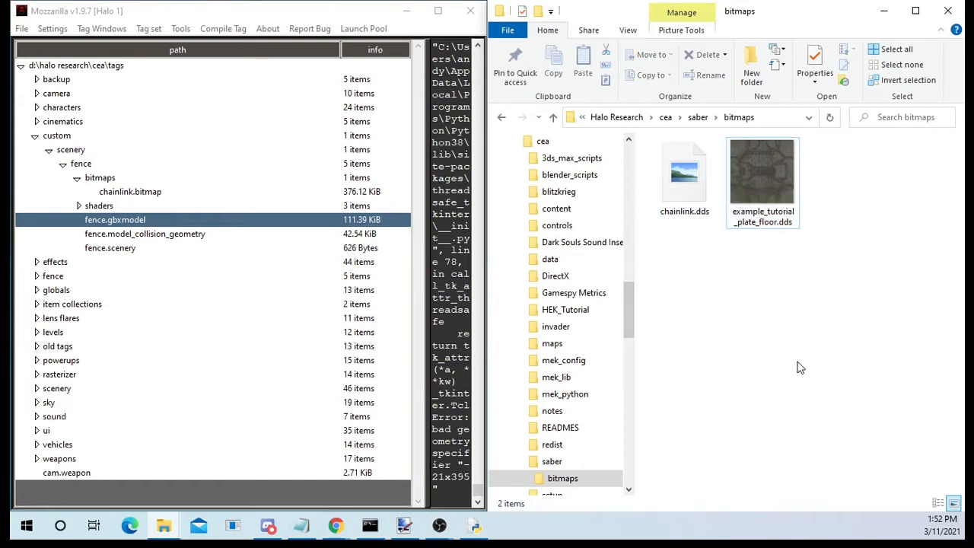
Start renaming chainlink.dds in the saber\bitmaps folder by adding the prefix hce_csfb_ to its name.
key("Left")
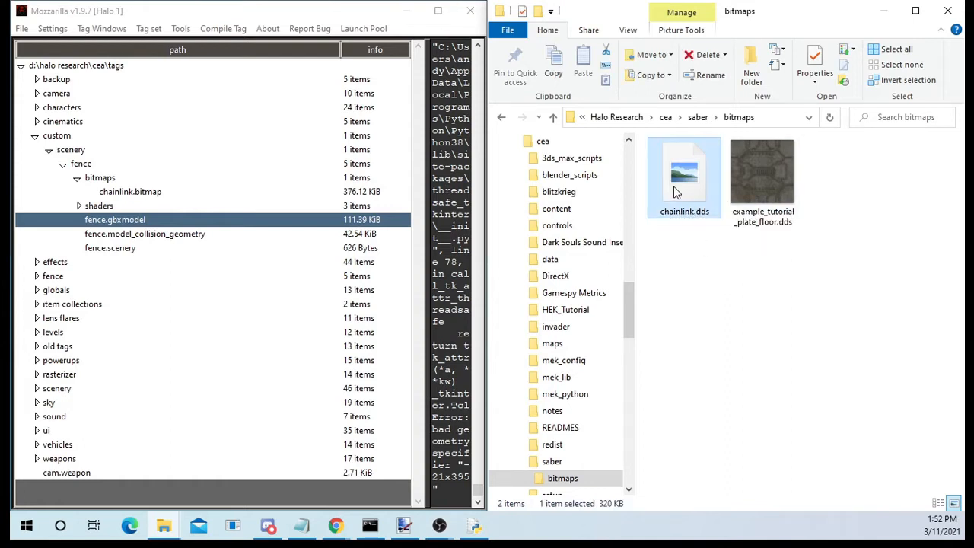
left_click(703, 201)
key("Home")
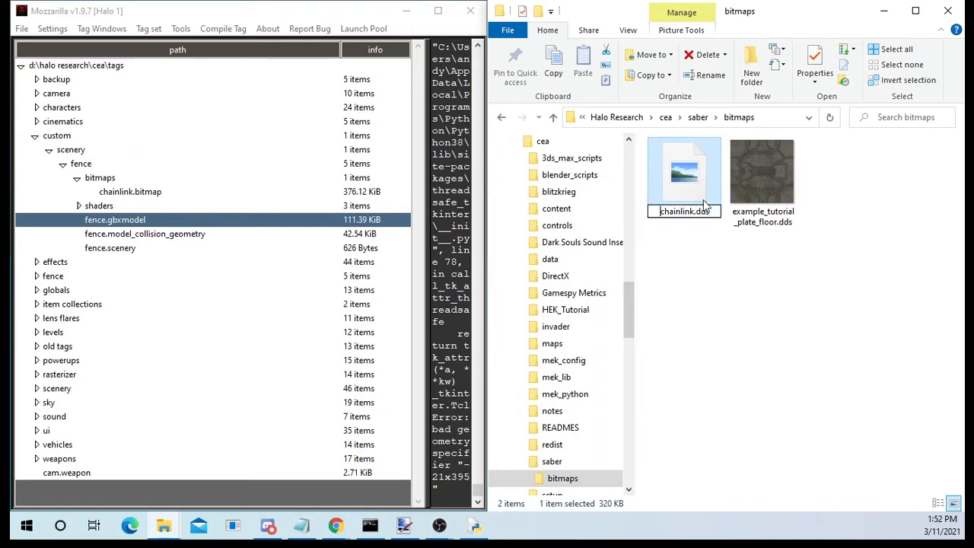
type("hce_")
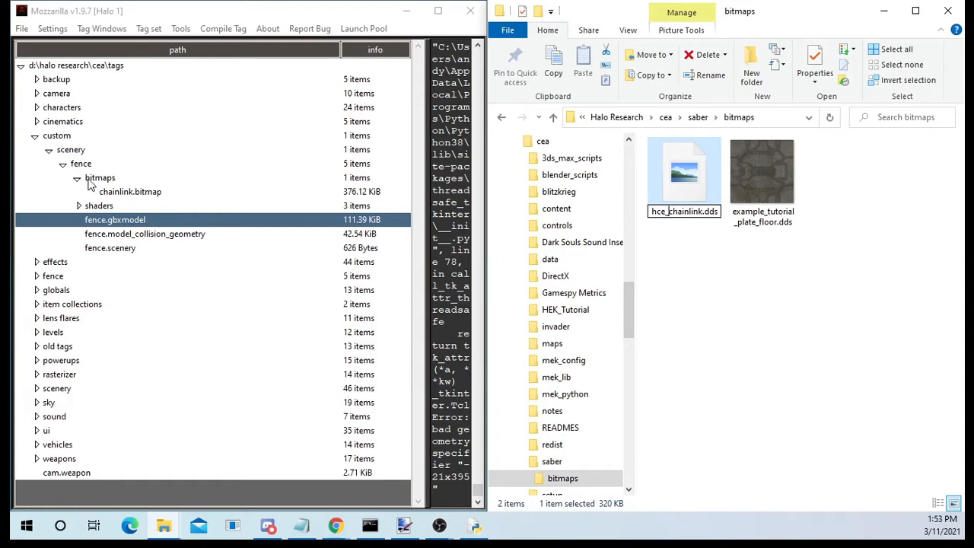
type("c")
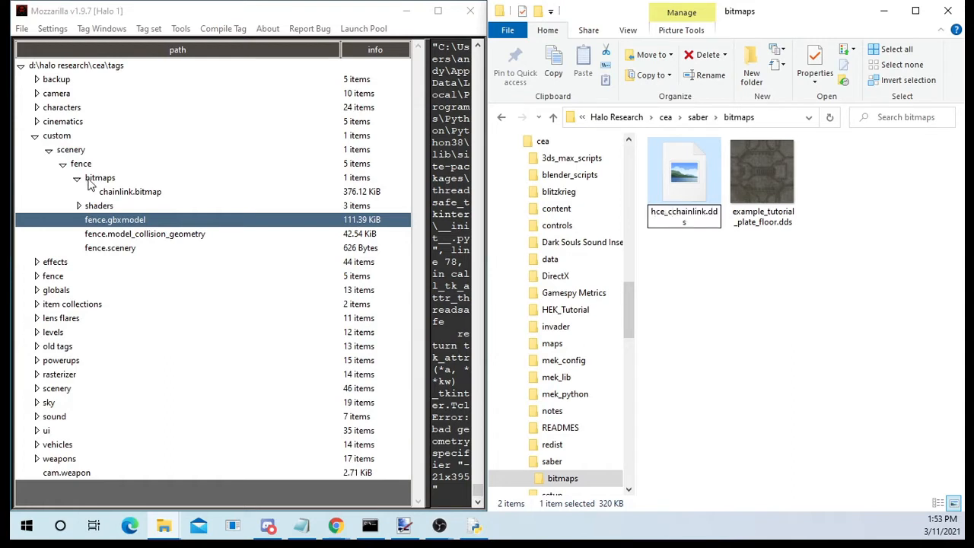
type("f")
key("slash")
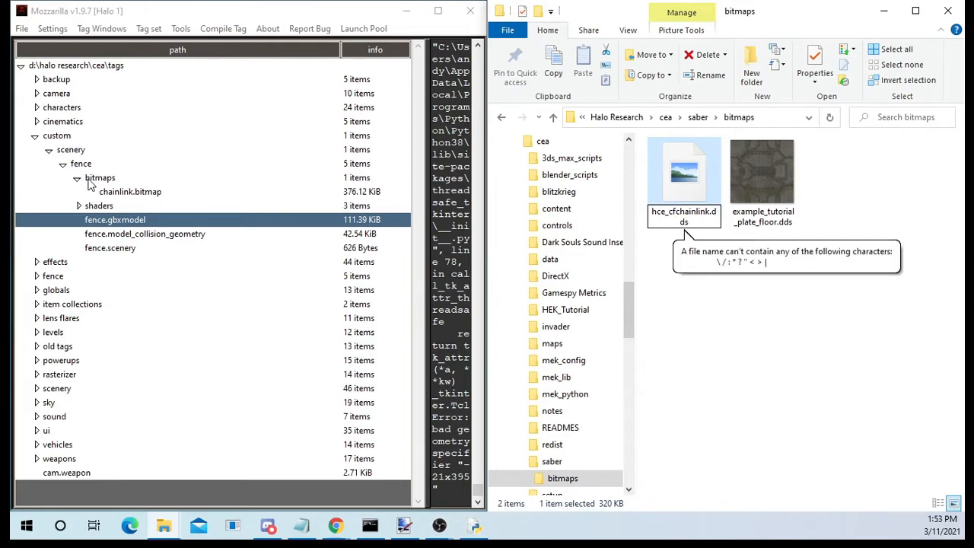
key("BackSpace")
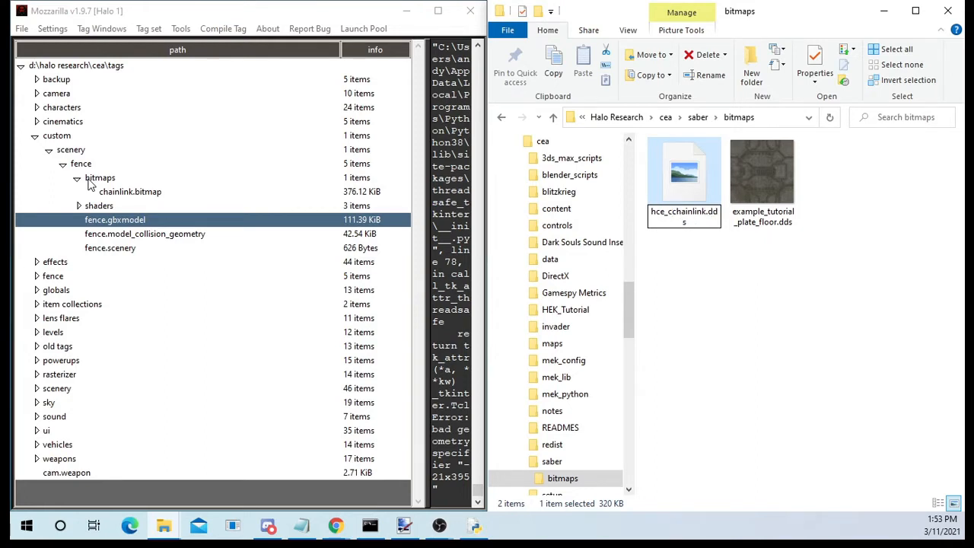
type("sfb_")
Append _0 before the extension to finish the name hce_csfb_chainlink_0.dds, and select both DDS files in the folder.
key("Right")
key("Right")
key("Right")
key("Right")
key("Right")
key("Right")
key("Right")
key("Right")
type("_0")
left_click(761, 344)
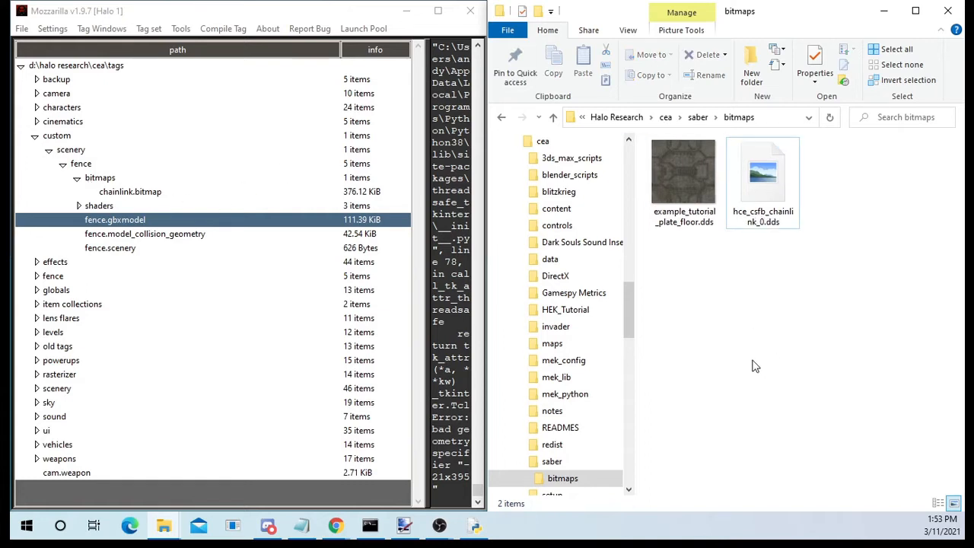
left_click_drag(729, 313, 673, 180)
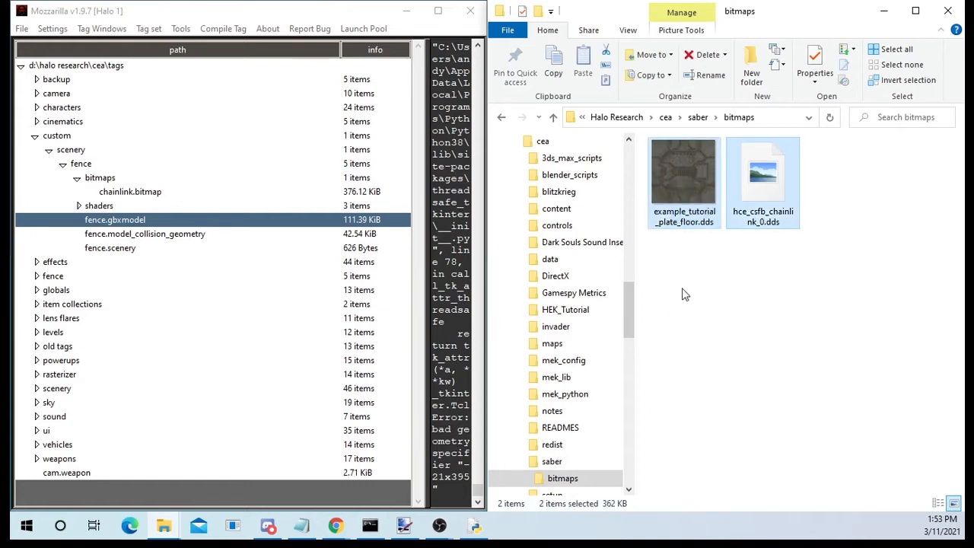
Locate example_tutorial_plate_floor.bitmap under levels\test\tutorial\bitmaps in the Mozzarilla tag tree to read its path.
left_click(699, 267)
left_click_drag(700, 273, 666, 204)
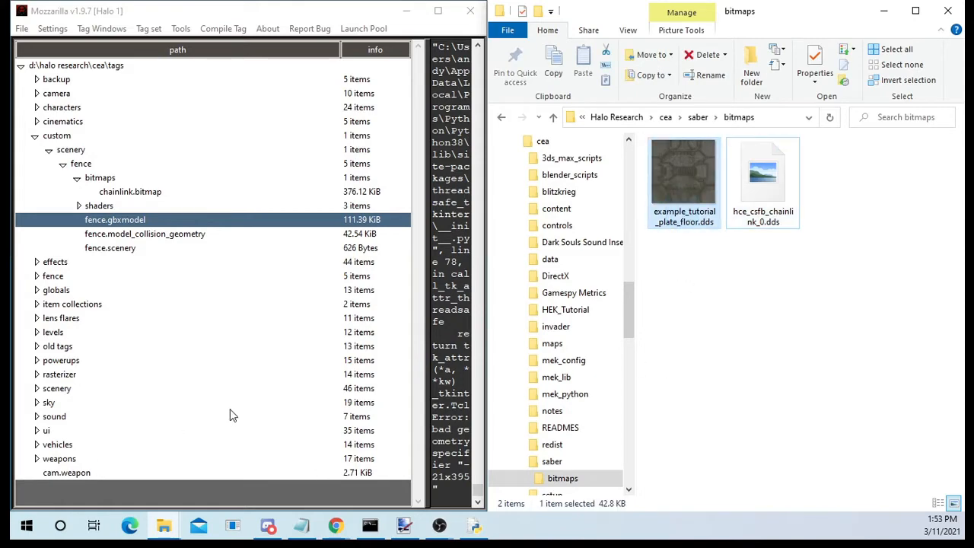
left_click(46, 334)
scroll(53, 342, "down", 3)
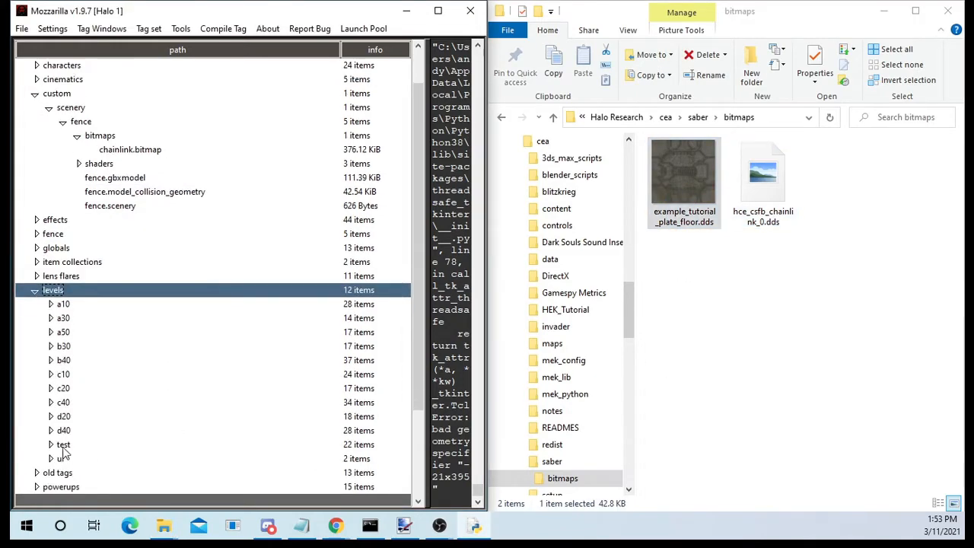
left_click(64, 446)
scroll(72, 438, "down", 7)
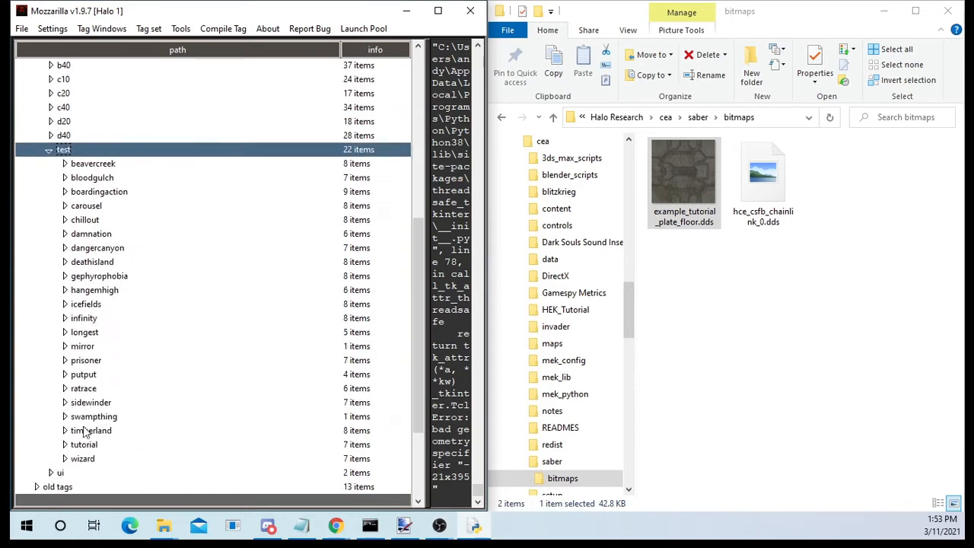
left_click(65, 445)
scroll(84, 427, "down", 2)
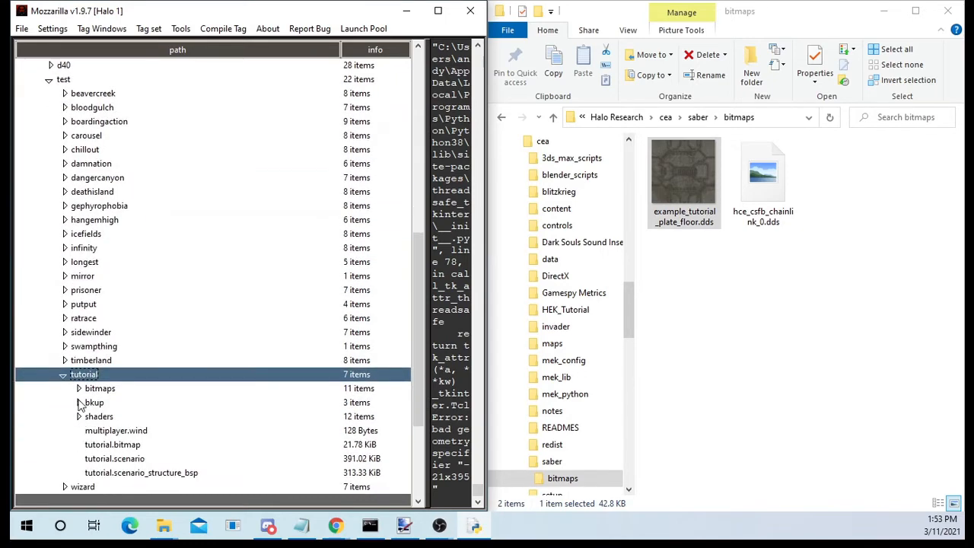
left_click(78, 389)
scroll(146, 370, "down", 3)
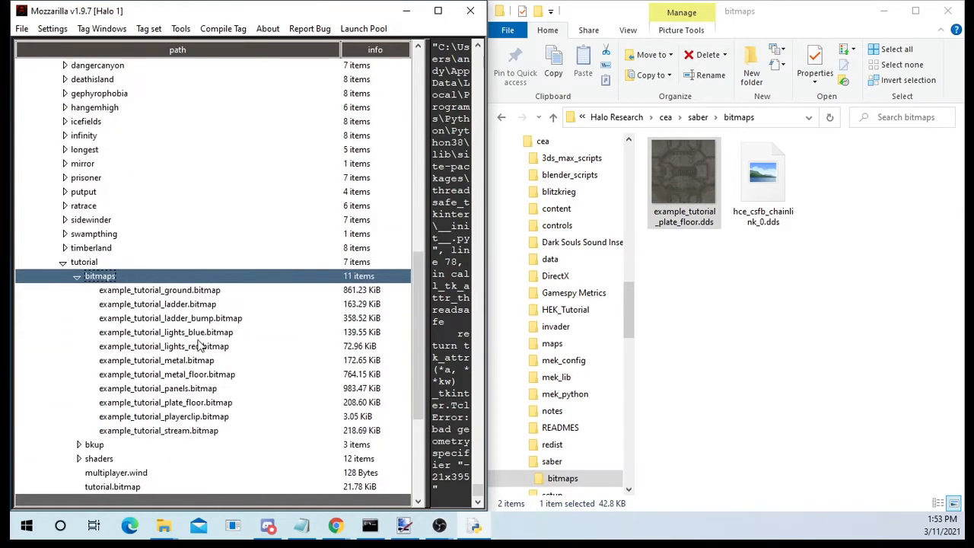
left_click(146, 406)
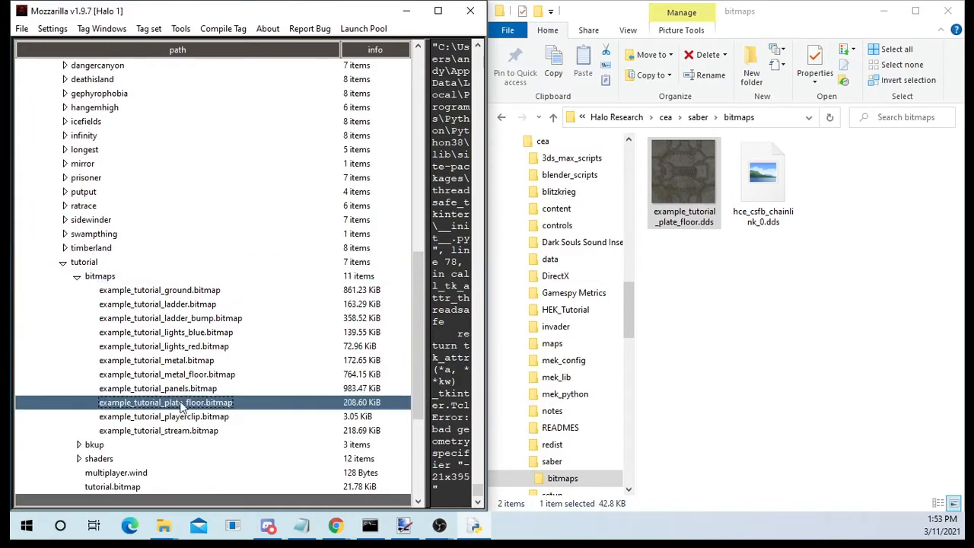
Rename example_tutorial_plate_floor.dds in saber\bitmaps as hce_lttb_example_tutorial_plate_floor_0.dds.
left_click(689, 221)
left_click(689, 221)
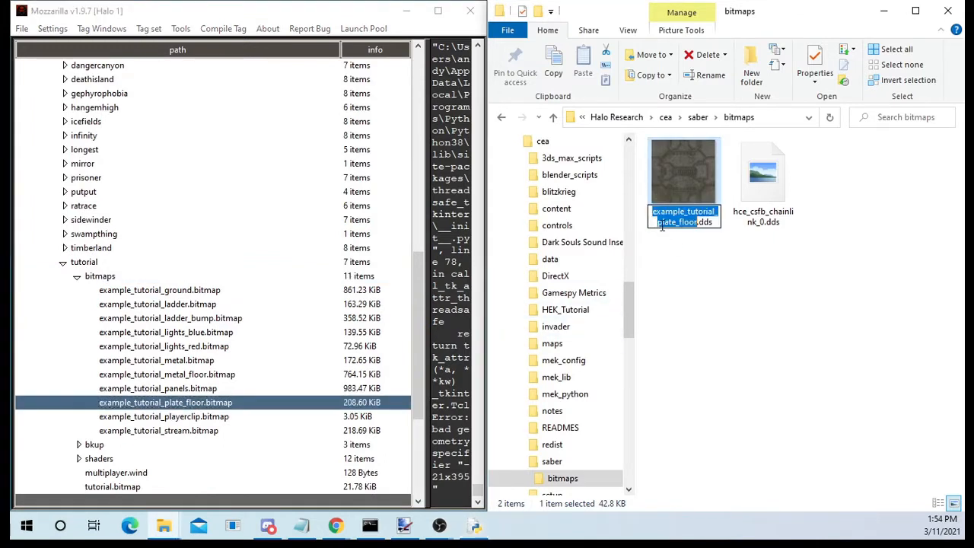
key("Home")
type("hce_")
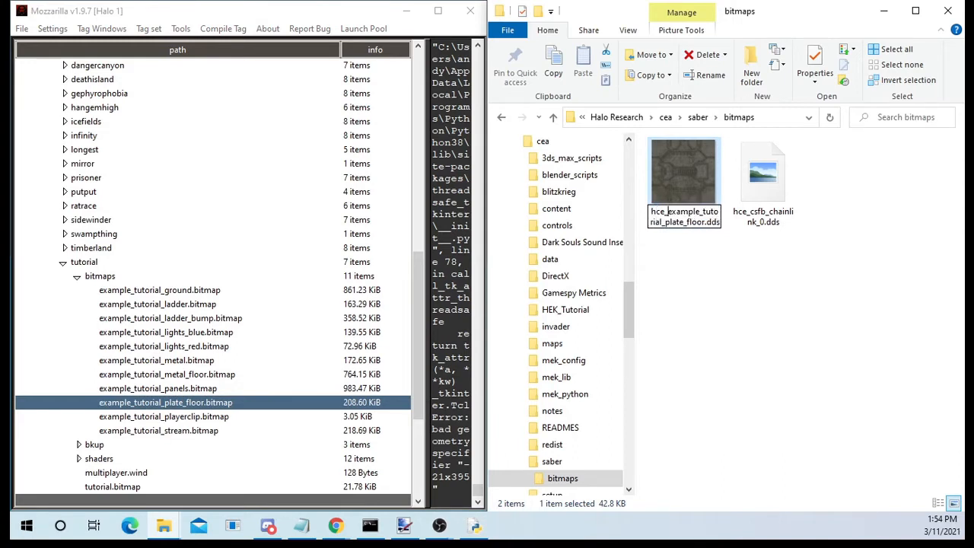
type("lt")
type("t")
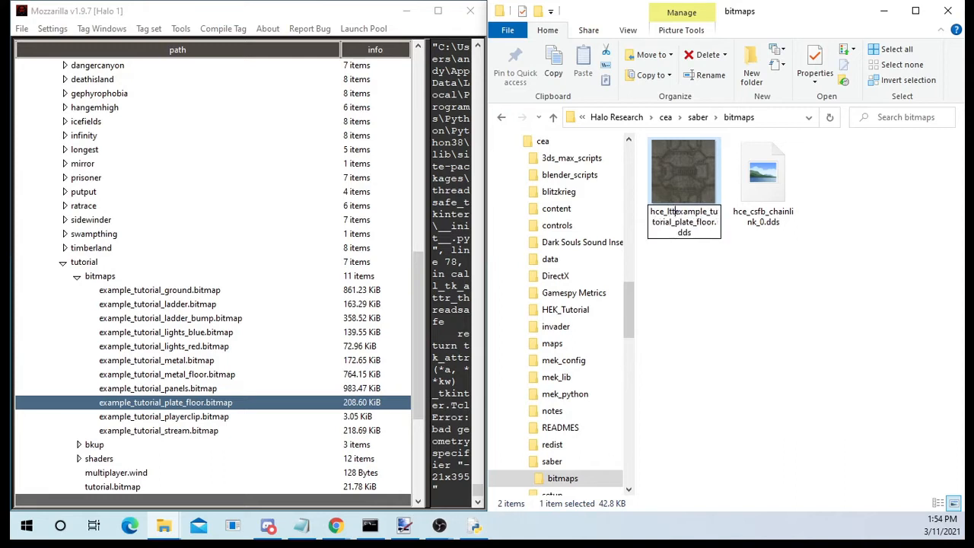
type("b_")
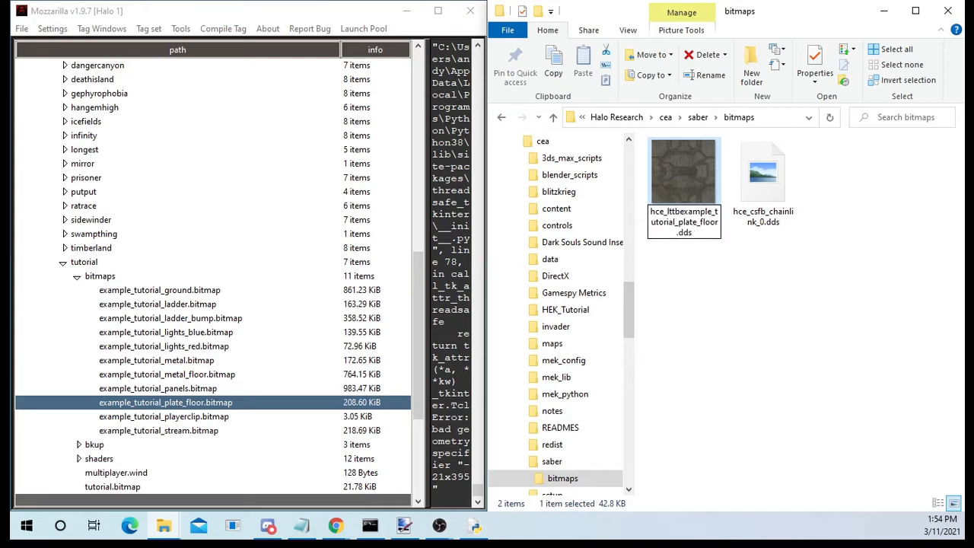
left_click(678, 233)
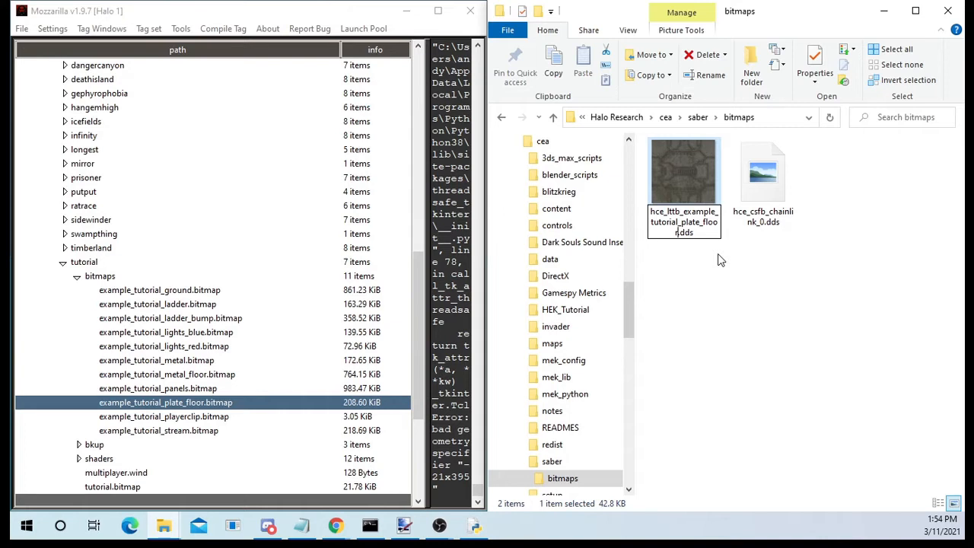
type("_0")
left_click(746, 277)
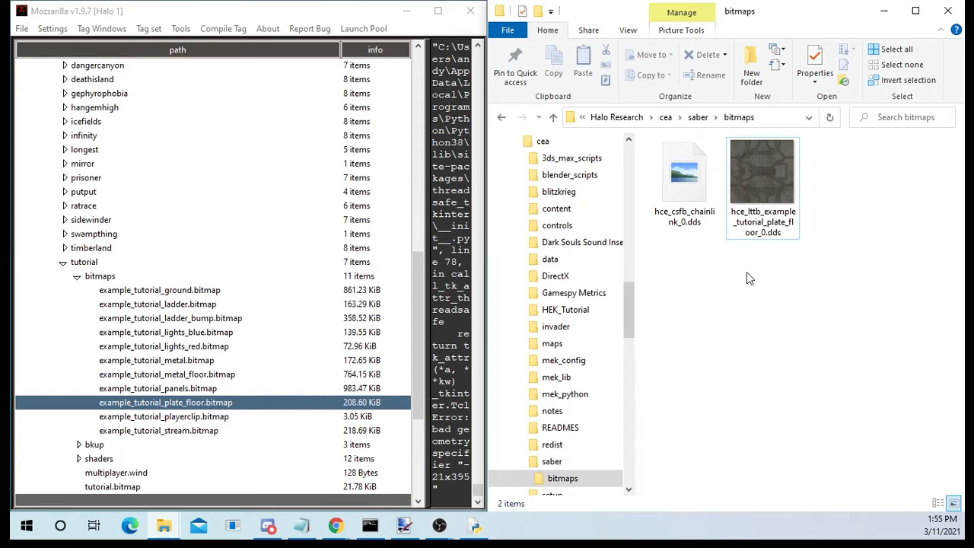
Go back through Halo Research to the cea folder and minimise the Mozzarilla window.
left_click_drag(811, 290, 615, 146)
left_click(915, 293)
left_click(618, 118)
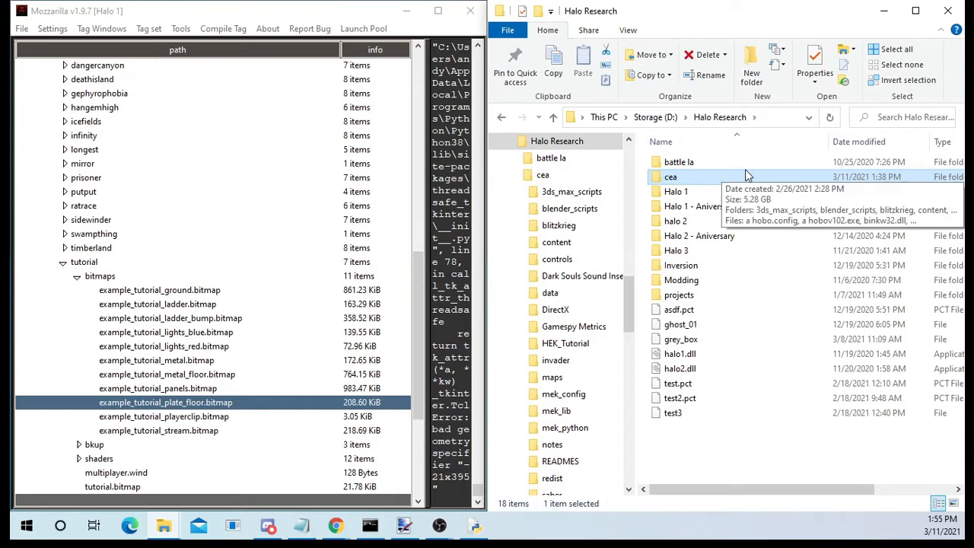
double_click(746, 175)
left_click(402, 27)
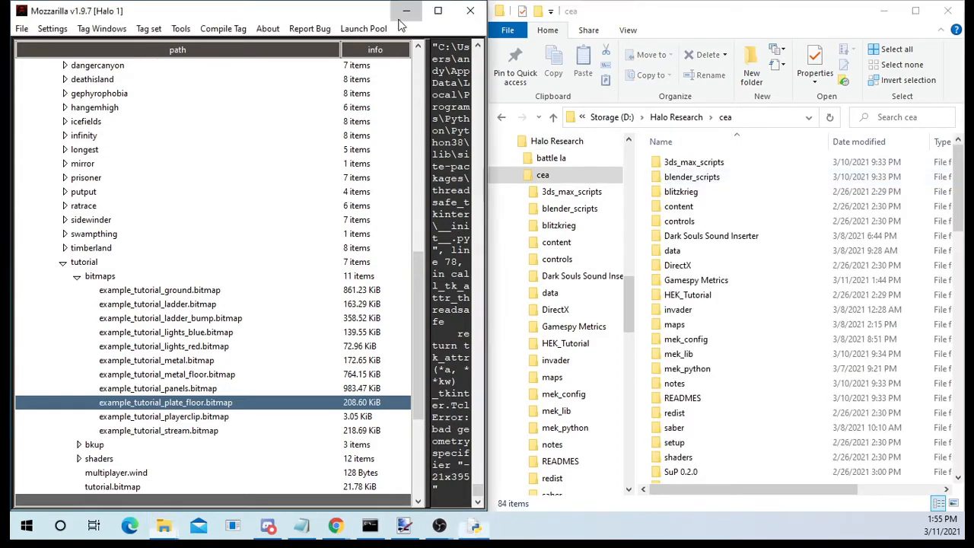
left_click(406, 12)
Review the script of build mcc-retail.bat from the cea folder in Notepad and close it.
scroll(899, 310, "down", 5)
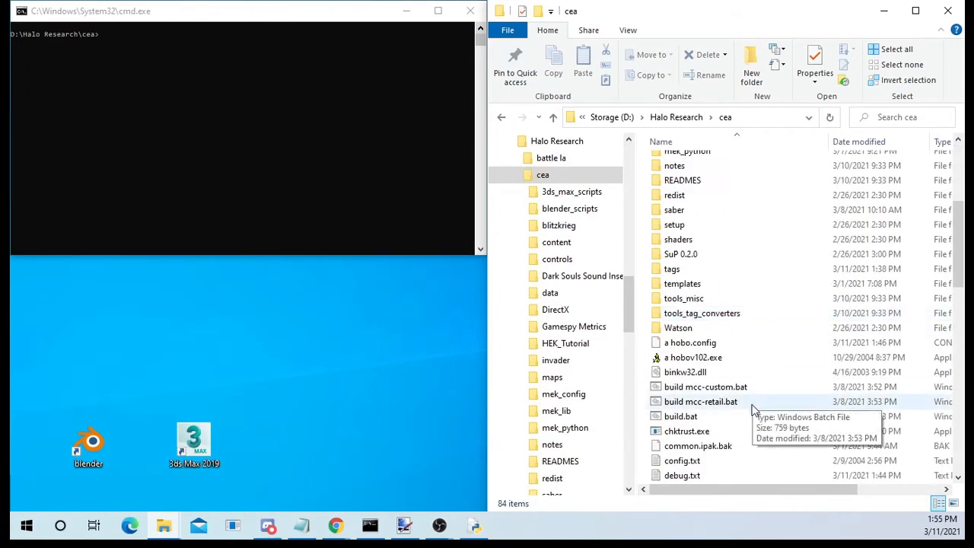
scroll(754, 409, "up", 1)
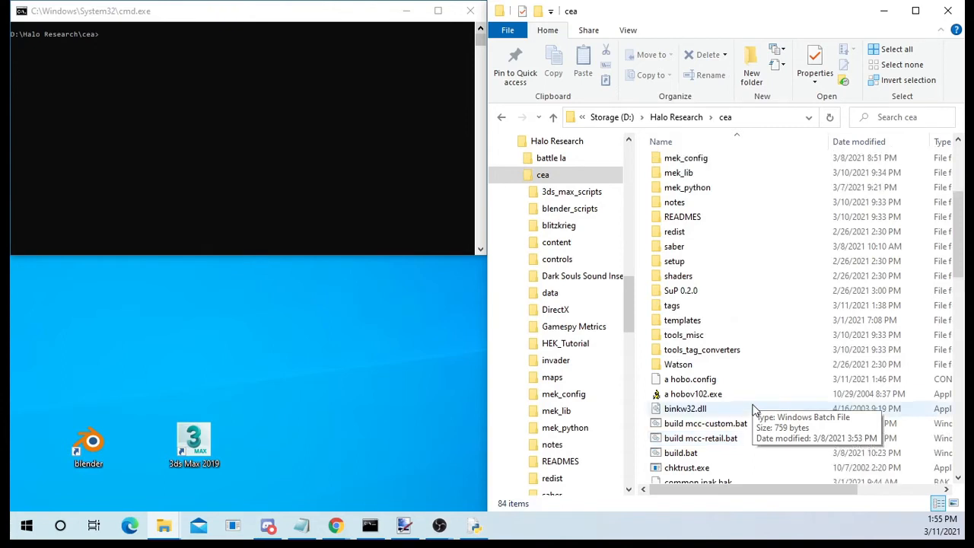
scroll(754, 410, "down", 1)
left_click(674, 401)
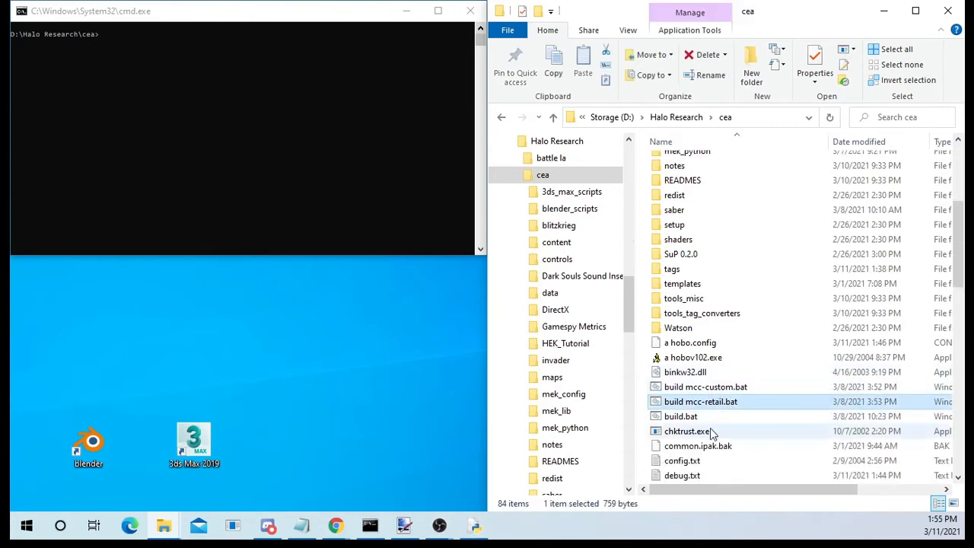
right_click(708, 404)
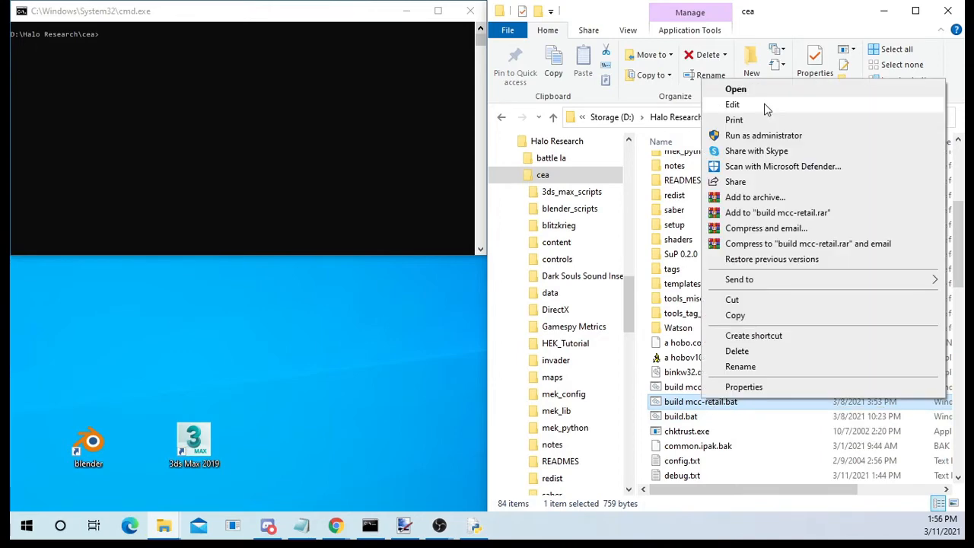
left_click(765, 106)
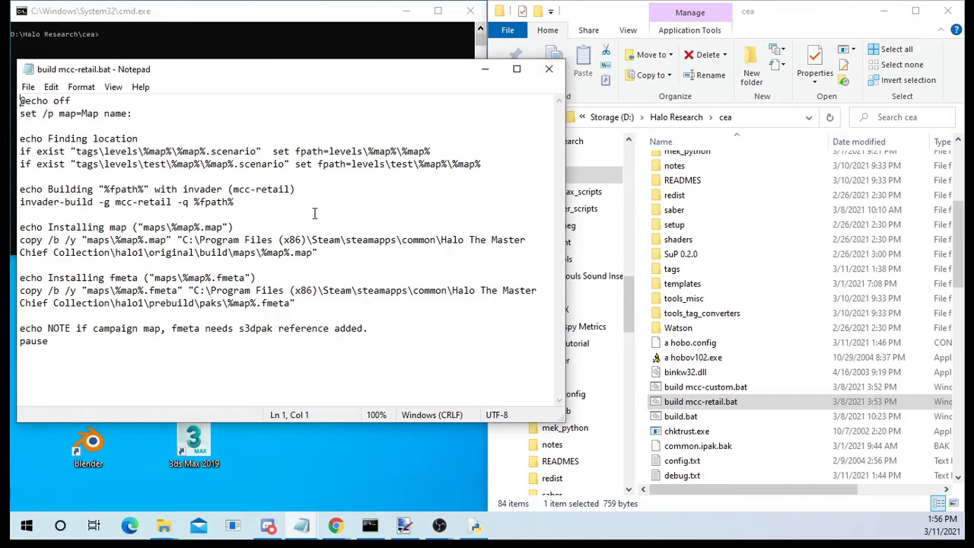
left_click(549, 69)
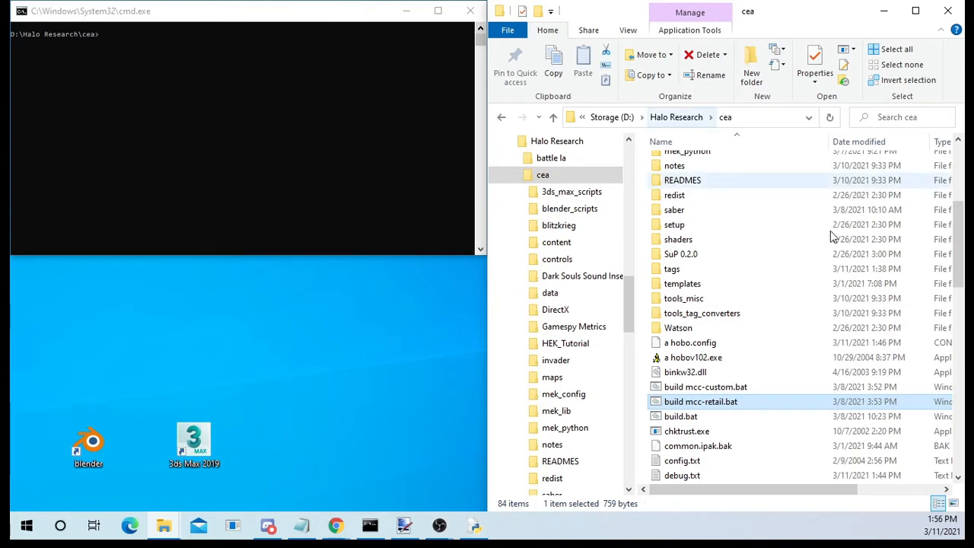
Run build mcc-retail.bat with the map name deathisland to build and install the map, and close its console.
double_click(732, 409)
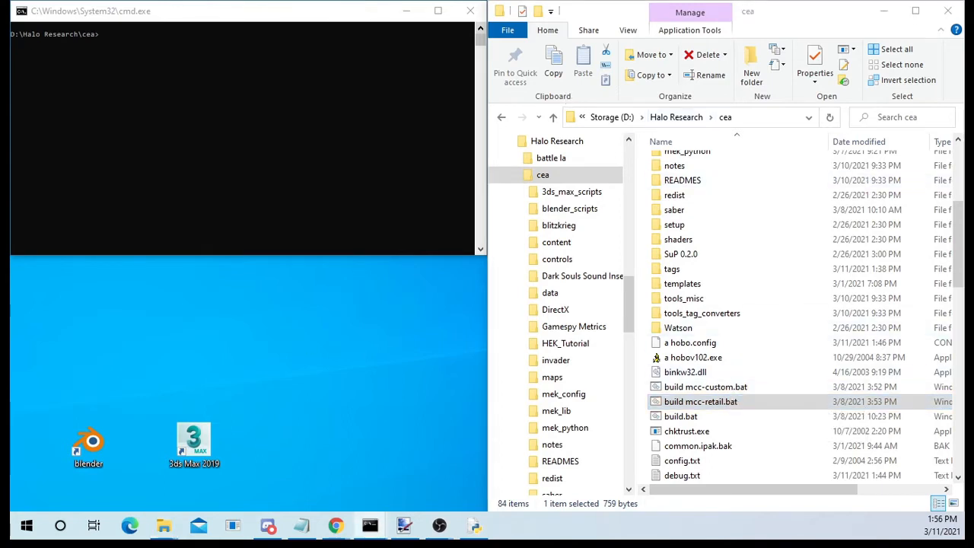
left_click_drag(402, 233, 355, 175)
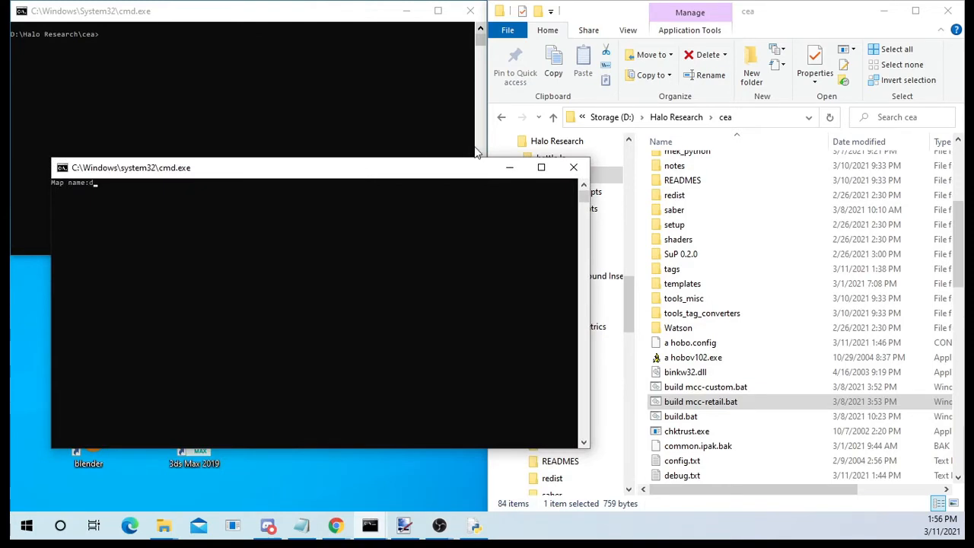
type("deathsi")
key("BackSpace")
key("BackSpace")
type("island")
key("Return")
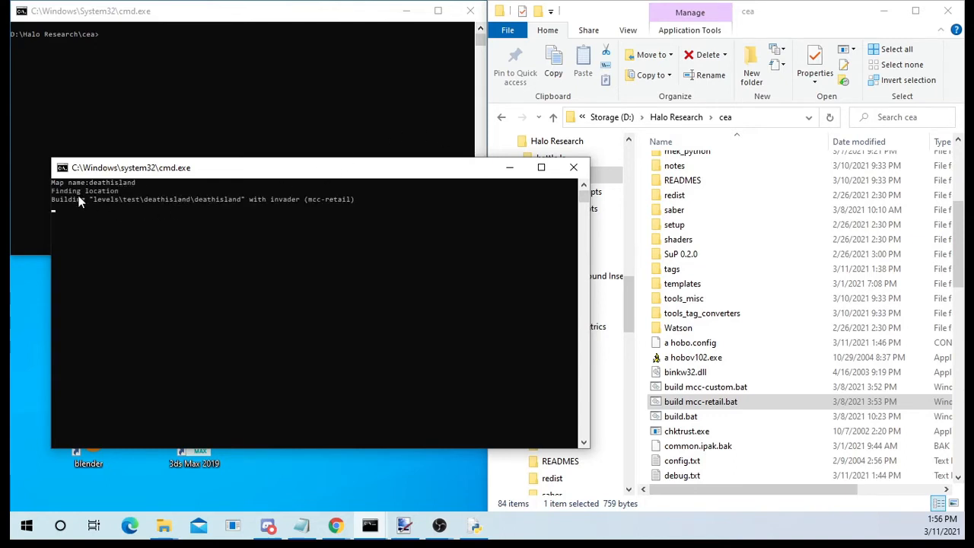
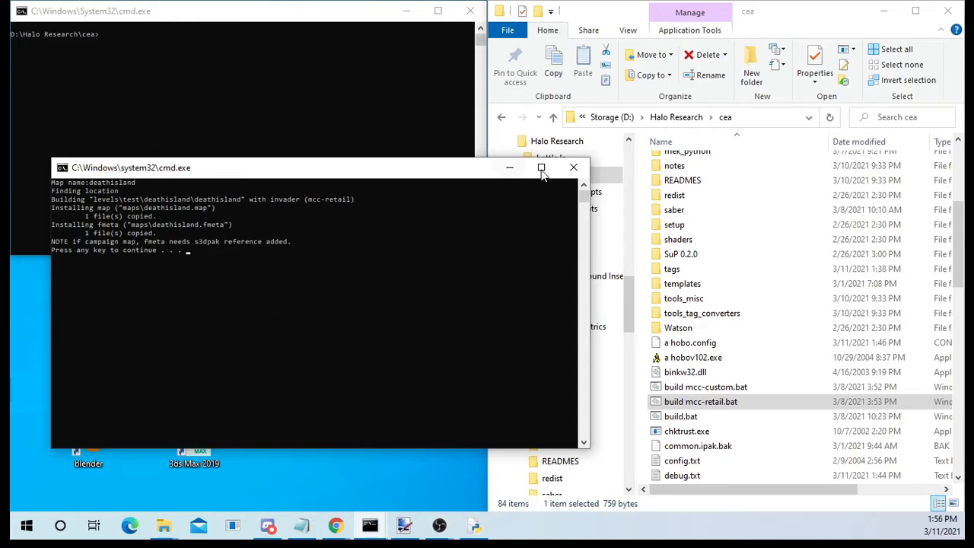
left_click(569, 169)
Open the bitmaps folder inside cea\saber to check the two renamed DDS files.
scroll(898, 320, "down", 12)
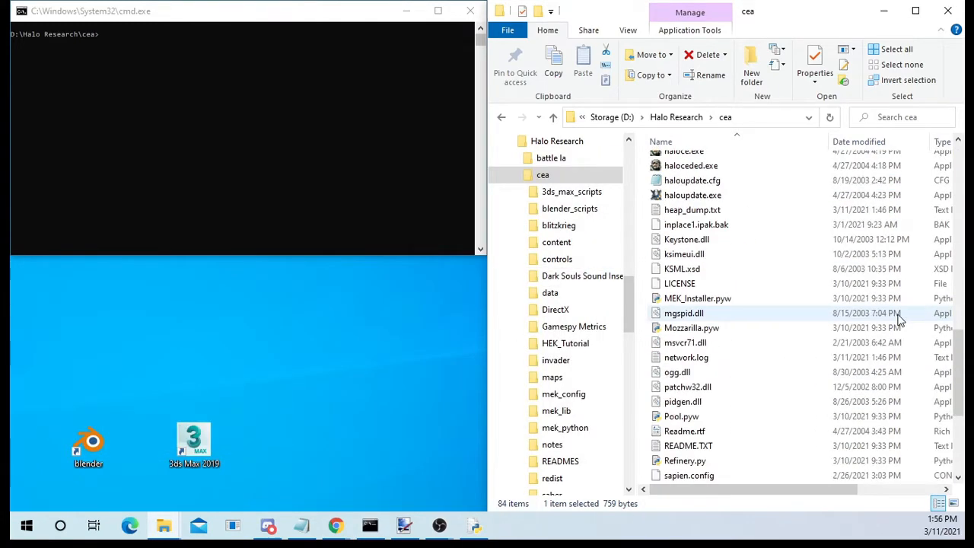
scroll(898, 319, "up", 12)
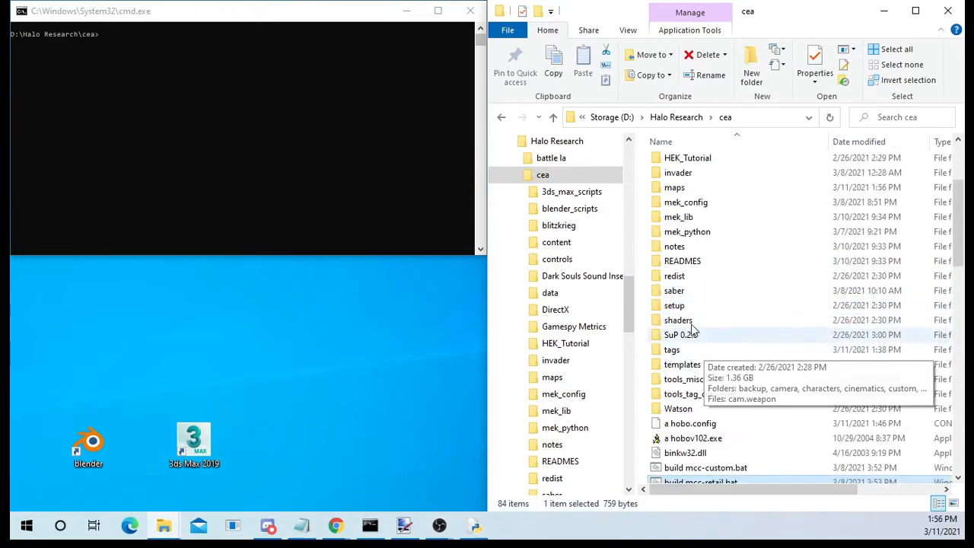
left_click(693, 293)
key("F2")
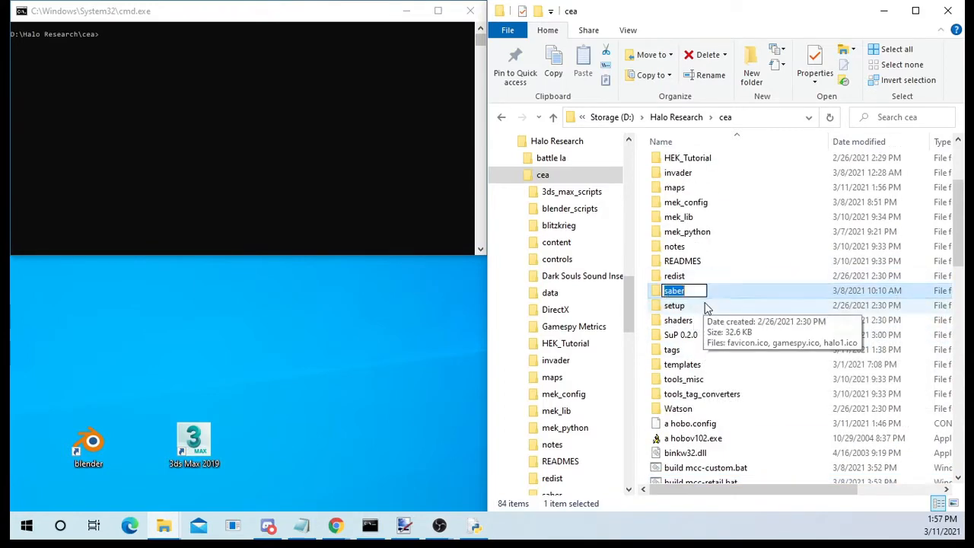
left_click(711, 290)
double_click(712, 291)
double_click(694, 167)
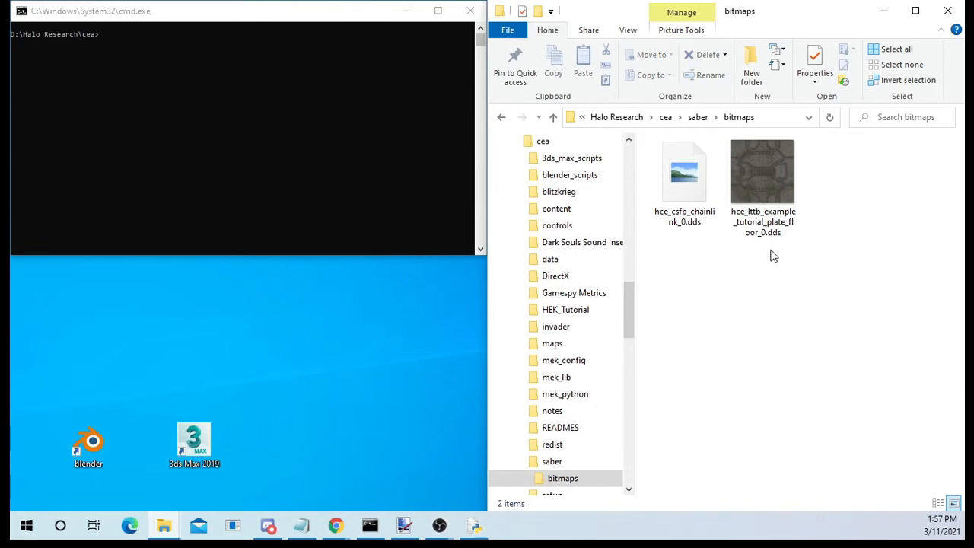
Launch tex_mod.exe from the cea folder and place the Saber Tex Mod window below the console.
left_click(700, 121)
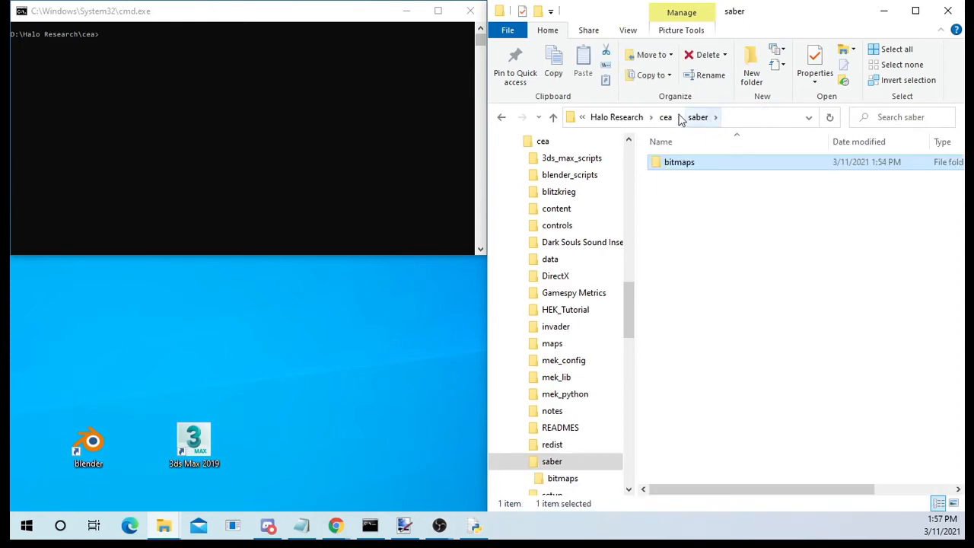
left_click(671, 118)
scroll(712, 289, "down", 11)
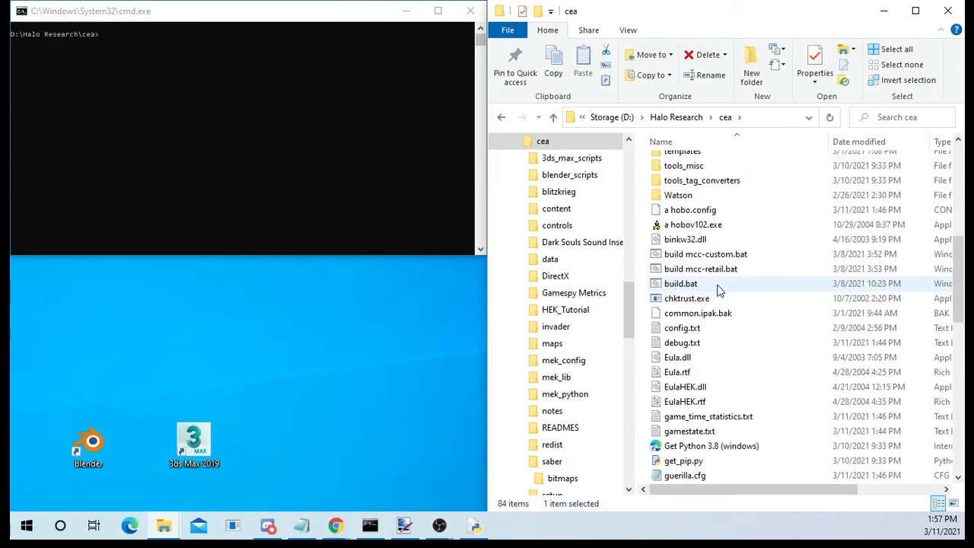
scroll(718, 309, "down", 10)
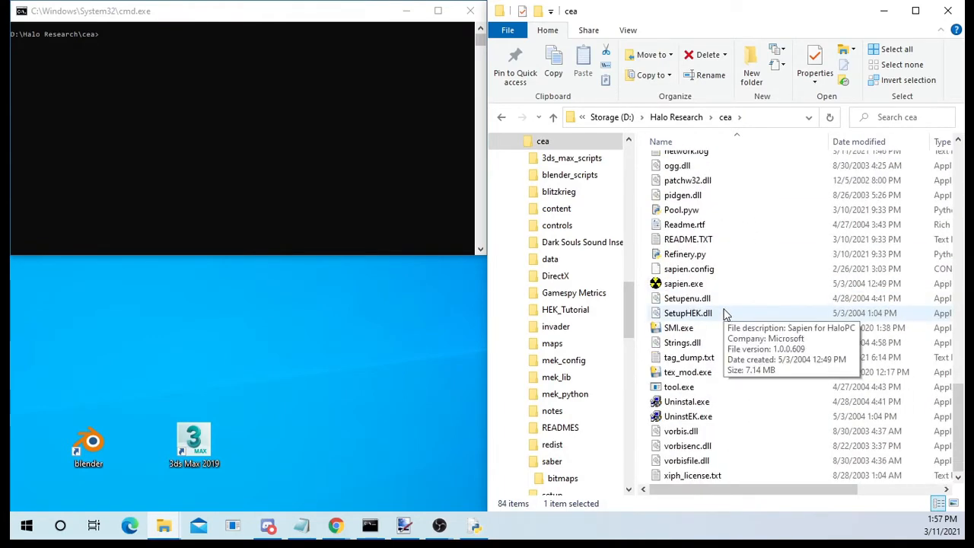
double_click(748, 371)
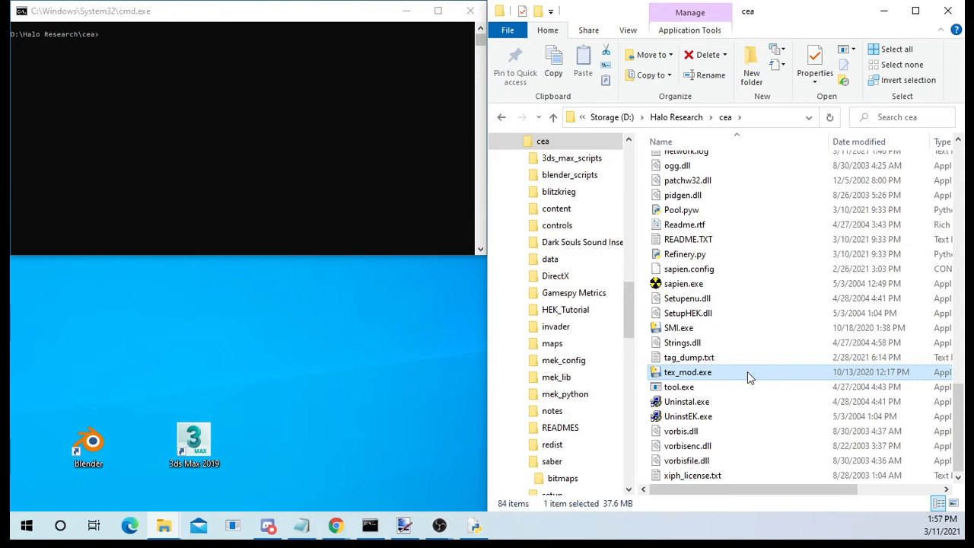
double_click(748, 372)
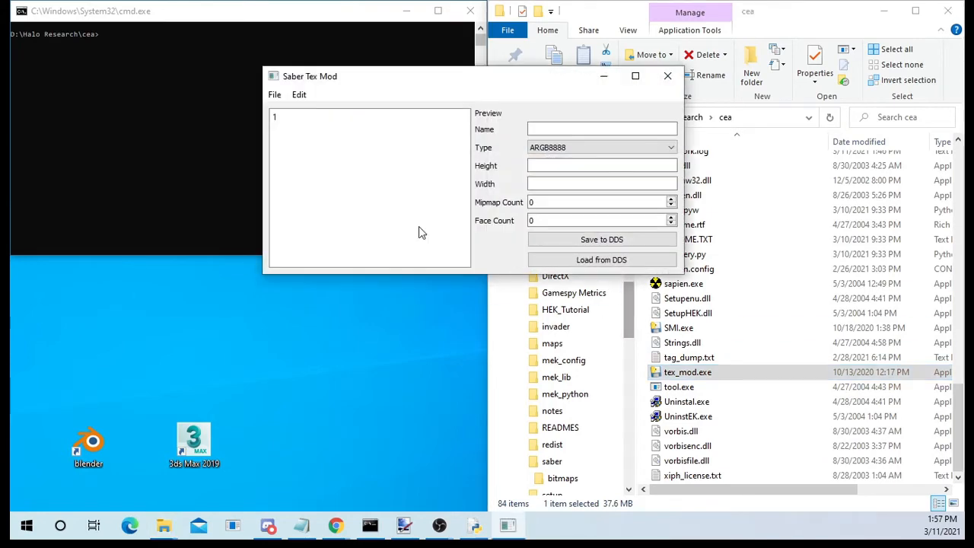
left_click_drag(388, 80, 157, 293)
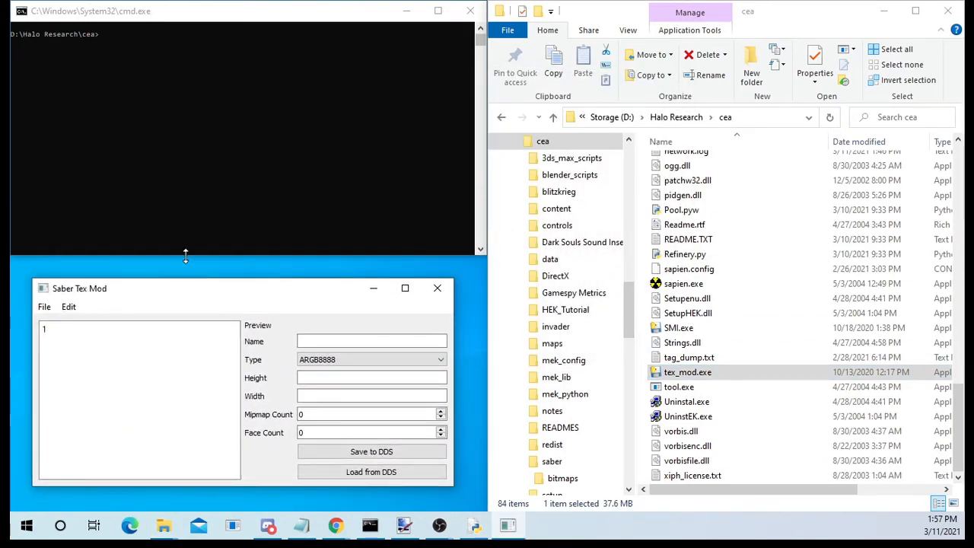
Open inplace1.ipak from halo1\prebuild\paks in the Halo The Master Chief Collection folder.
left_click(44, 307)
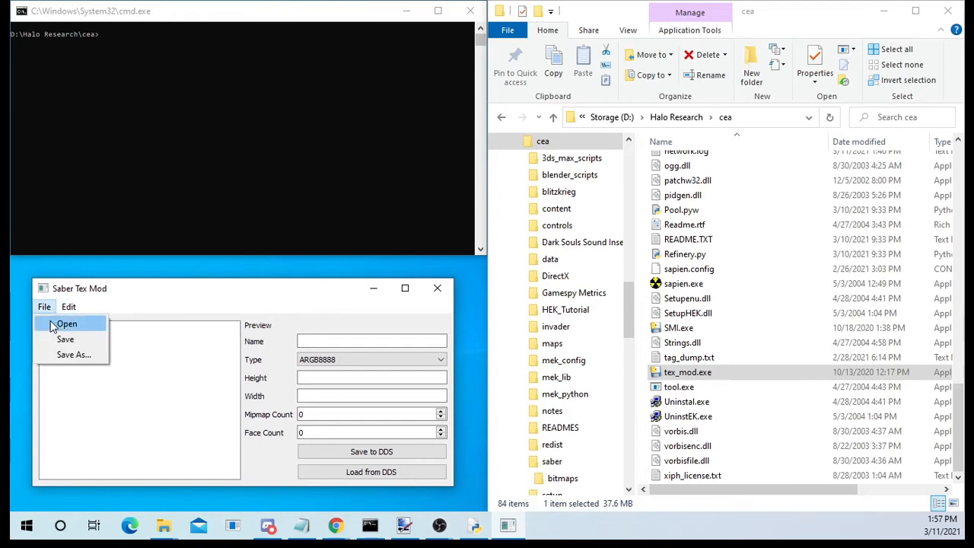
left_click(53, 325)
scroll(239, 311, "down", 5)
scroll(242, 312, "up", 1)
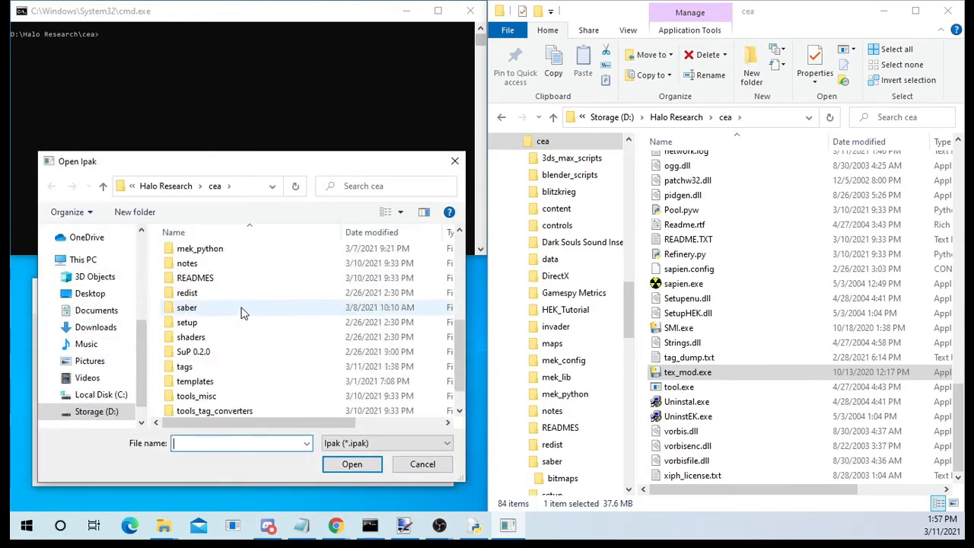
scroll(242, 312, "up", 5)
left_click_drag(419, 161, 866, 91)
scroll(548, 289, "up", 4)
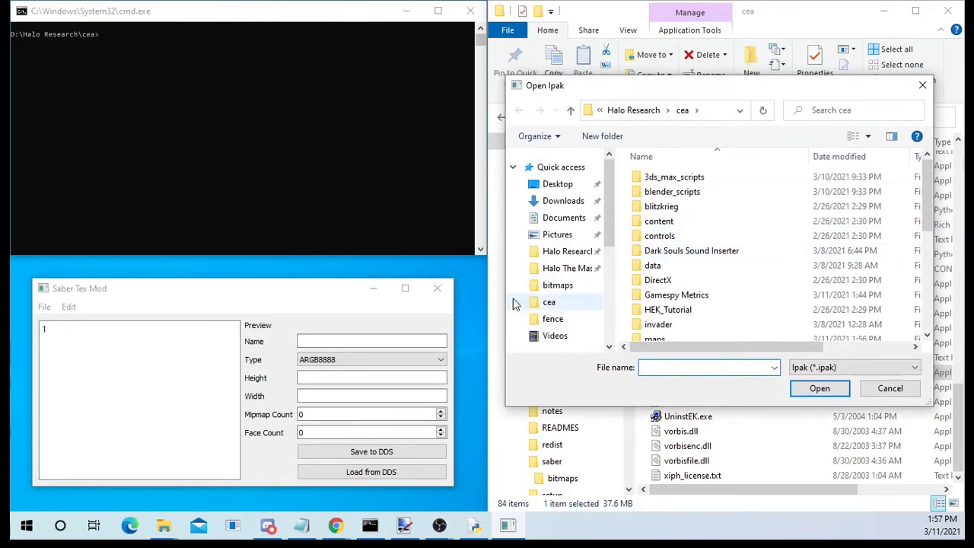
left_click(544, 270)
double_click(668, 250)
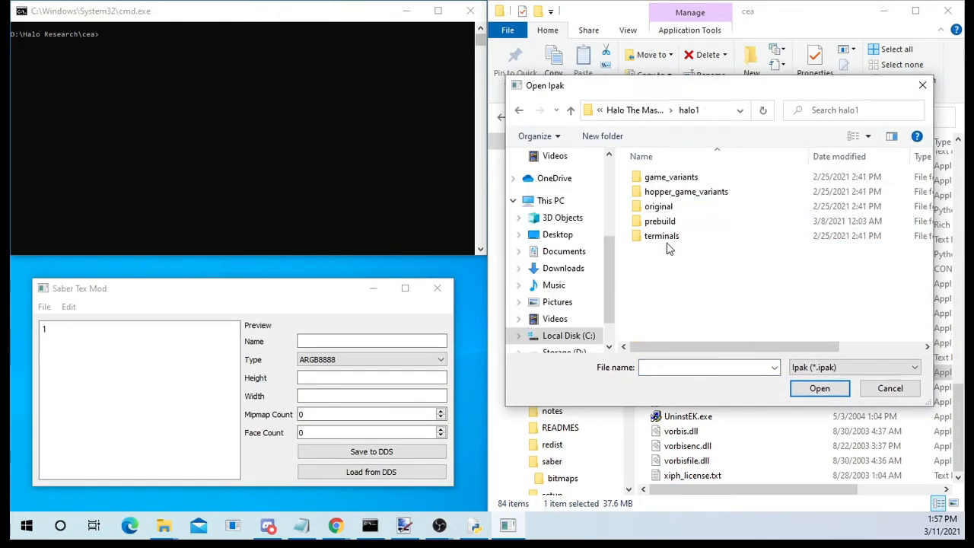
left_click(679, 222)
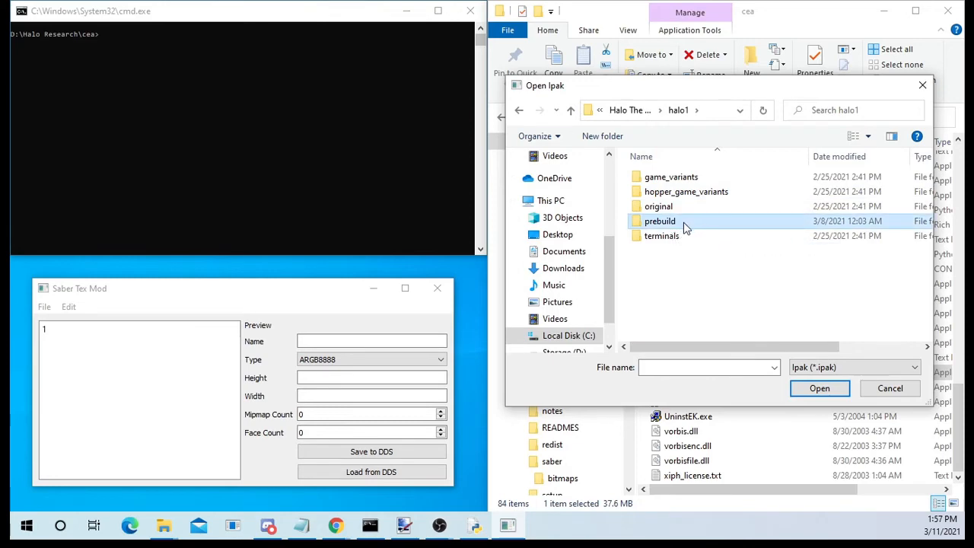
double_click(683, 222)
double_click(666, 177)
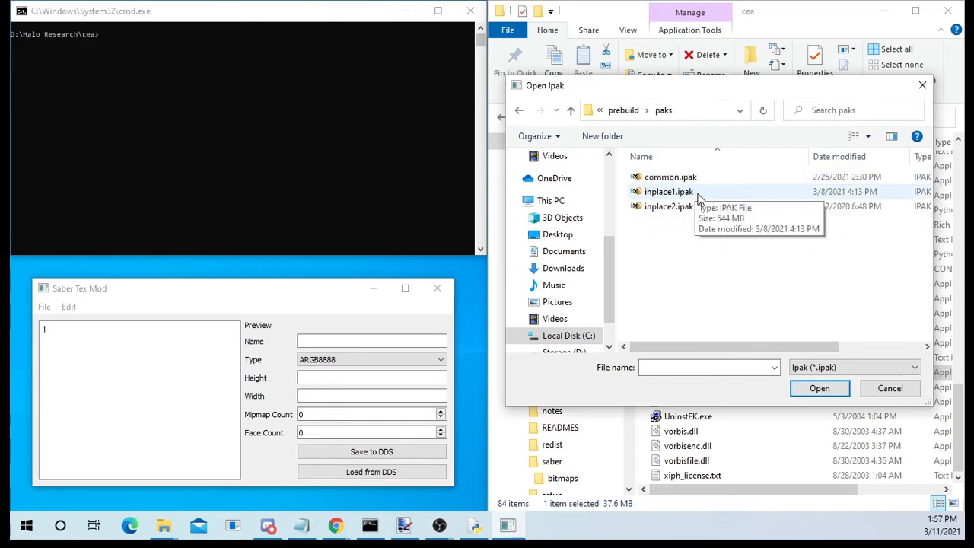
double_click(670, 192)
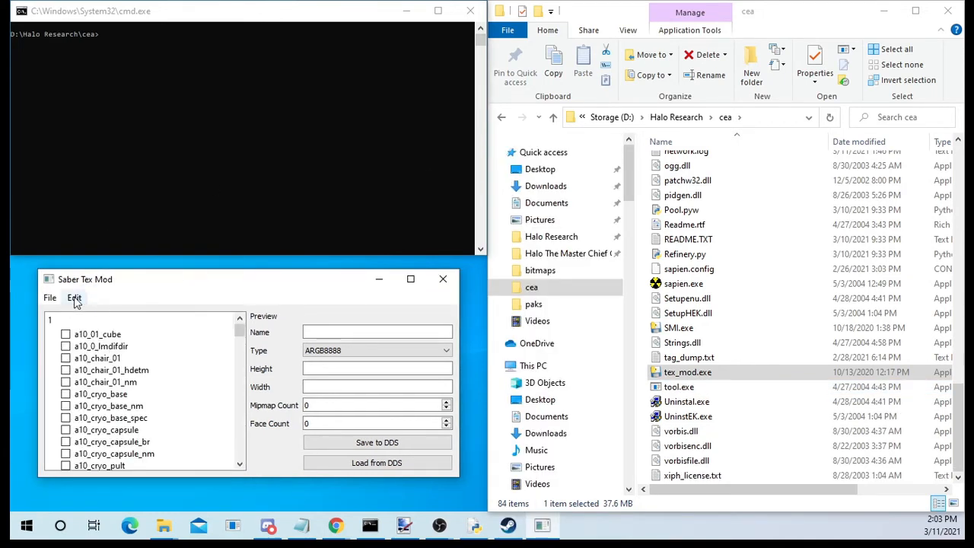
Bind the map's imeta to the loaded ipak and check the end of the texture list.
left_click(74, 297)
left_click(106, 383)
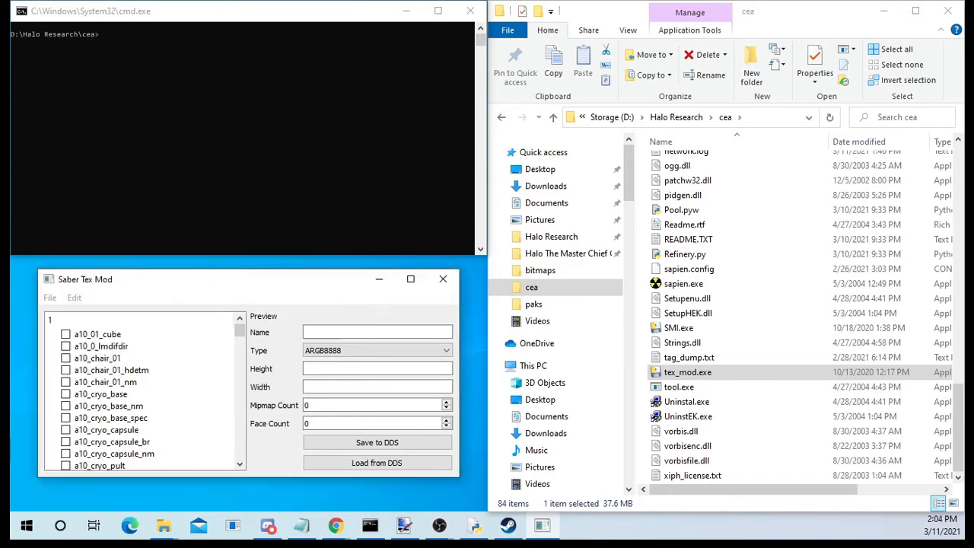
left_click_drag(240, 327, 246, 456)
Open cea\saber\bitmaps in File Explorer and select the two DDS files there.
left_click(771, 228)
scroll(771, 233, "up", 15)
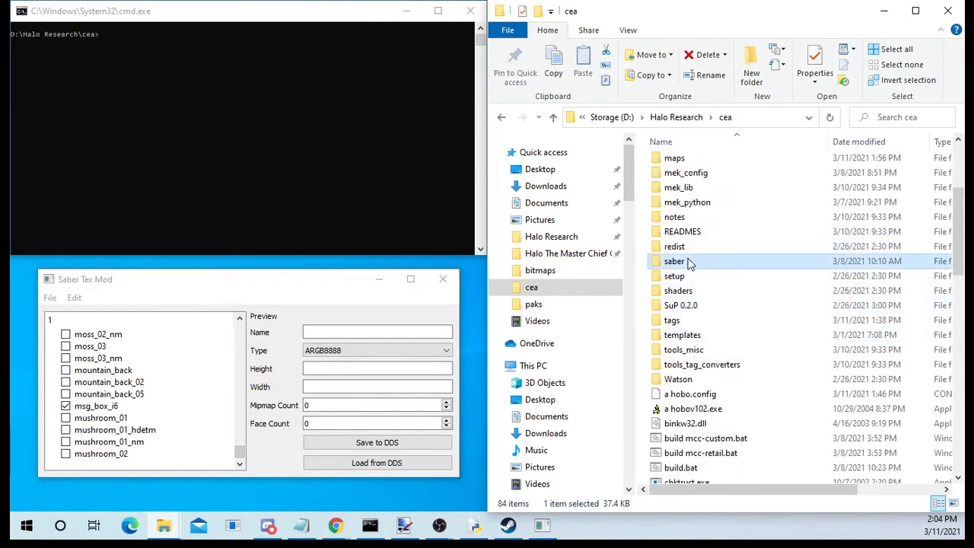
double_click(691, 261)
left_click(693, 163)
double_click(693, 163)
left_click_drag(831, 283, 669, 156)
left_click_drag(796, 330, 654, 149)
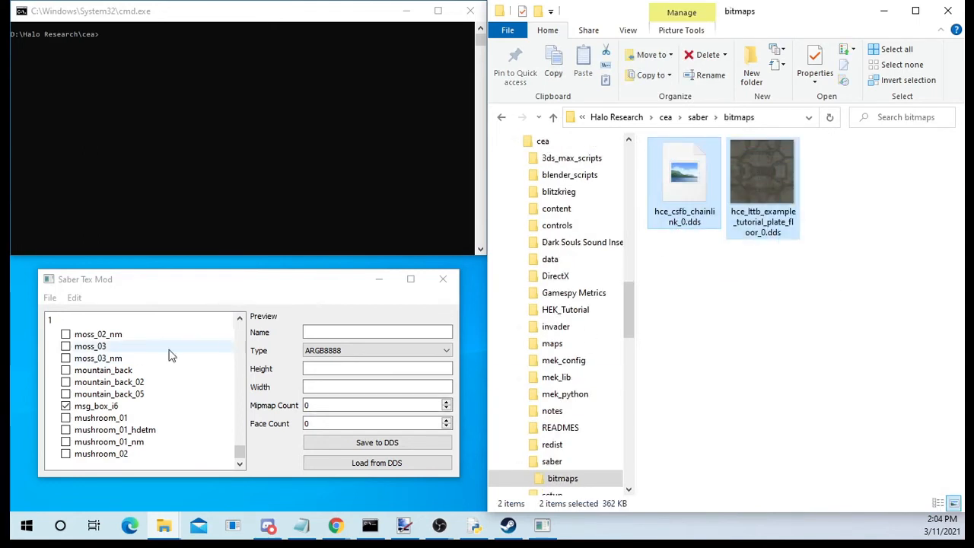
Import hce_csfb_chainlink_0.dds from cea\saber\bitmaps into the ipak.
left_click(73, 299)
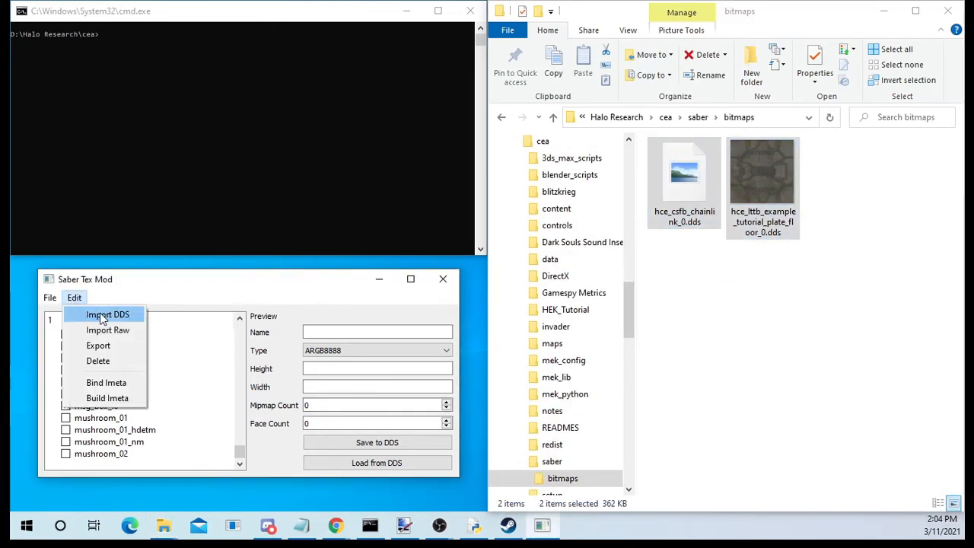
left_click(105, 315)
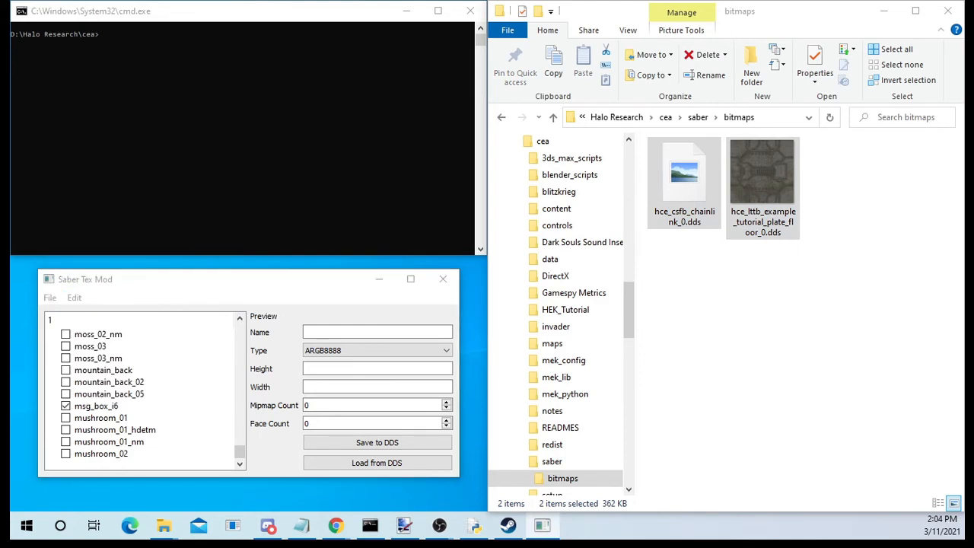
left_click_drag(418, 138, 472, 67)
scroll(384, 284, "down", 3)
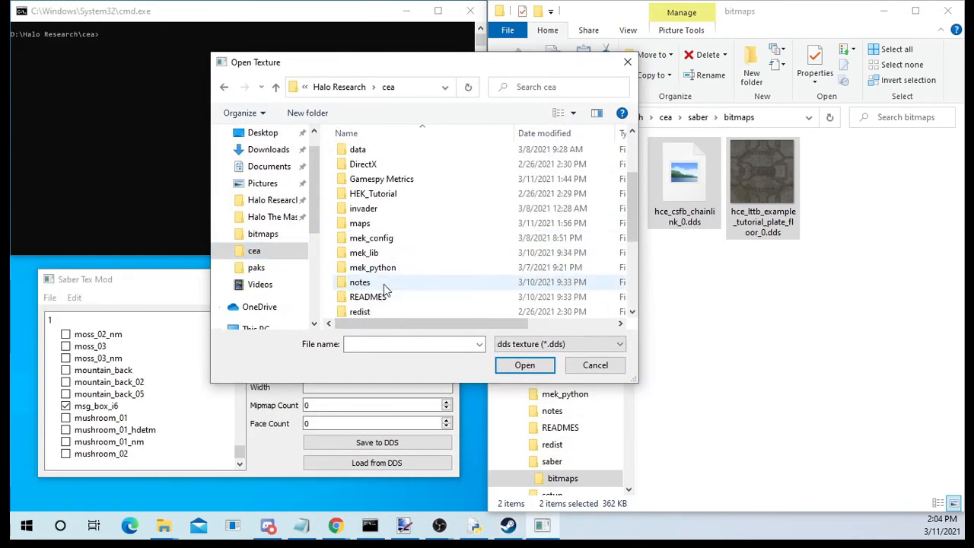
scroll(388, 220, "down", 1)
double_click(373, 250)
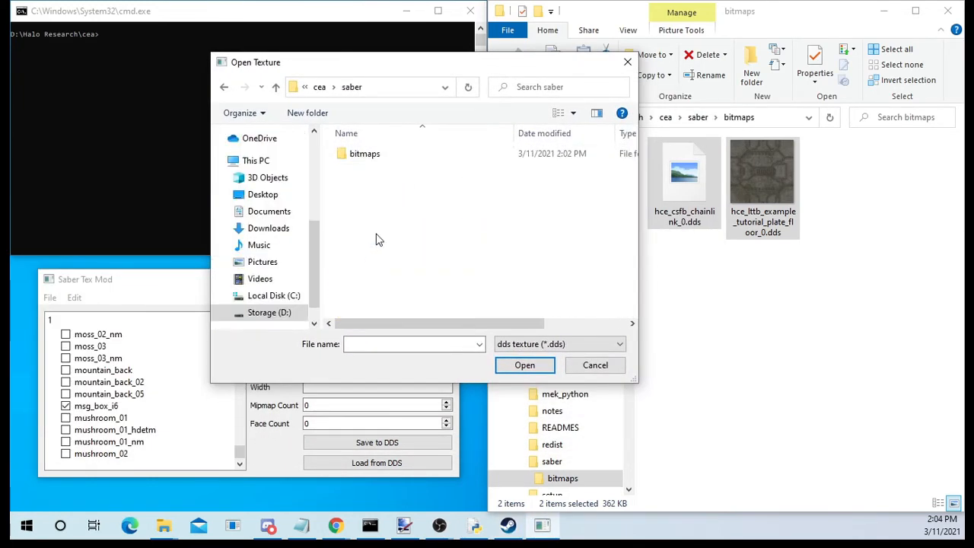
double_click(378, 153)
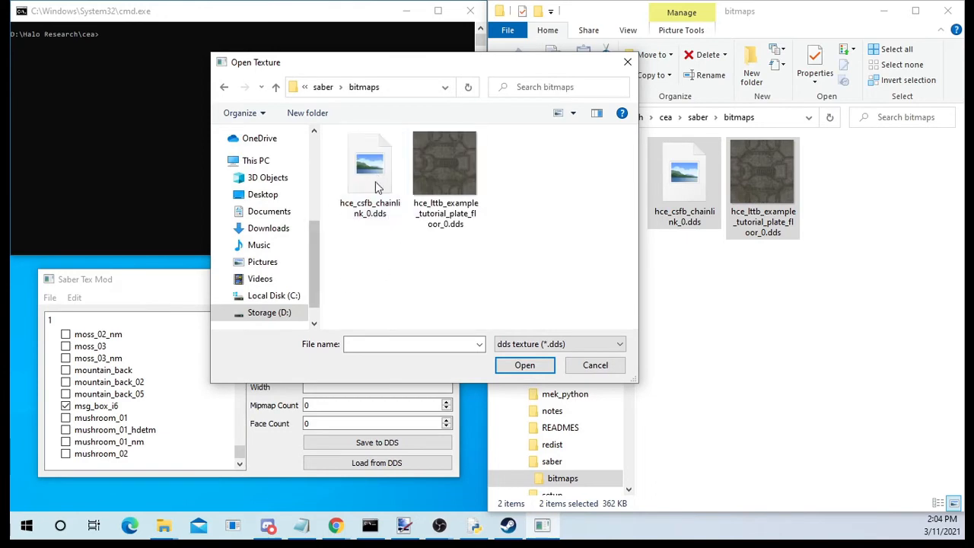
double_click(375, 181)
Import hce_lttb_example_tutorial_plate_floor_0.dds into the ipak and check it at the end of the texture list.
left_click(74, 298)
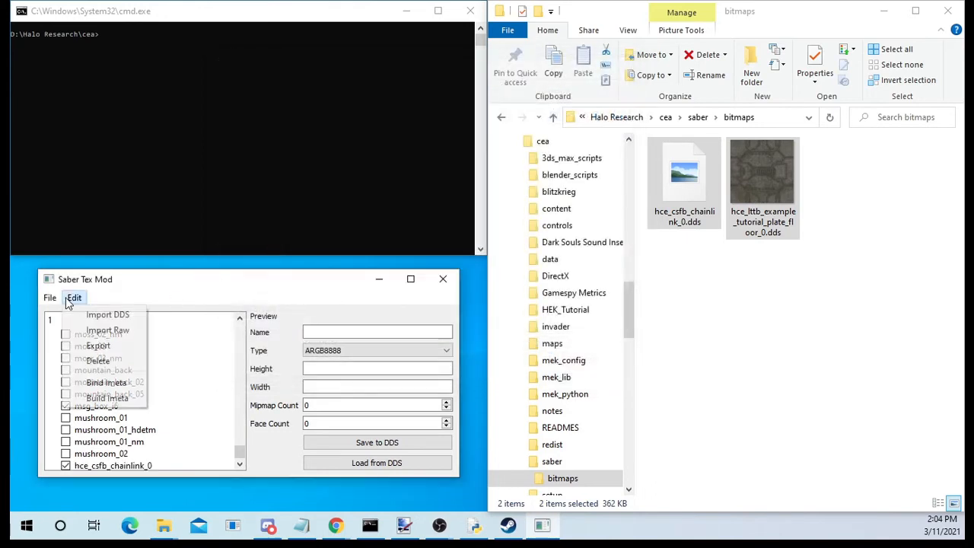
left_click(109, 331)
double_click(436, 196)
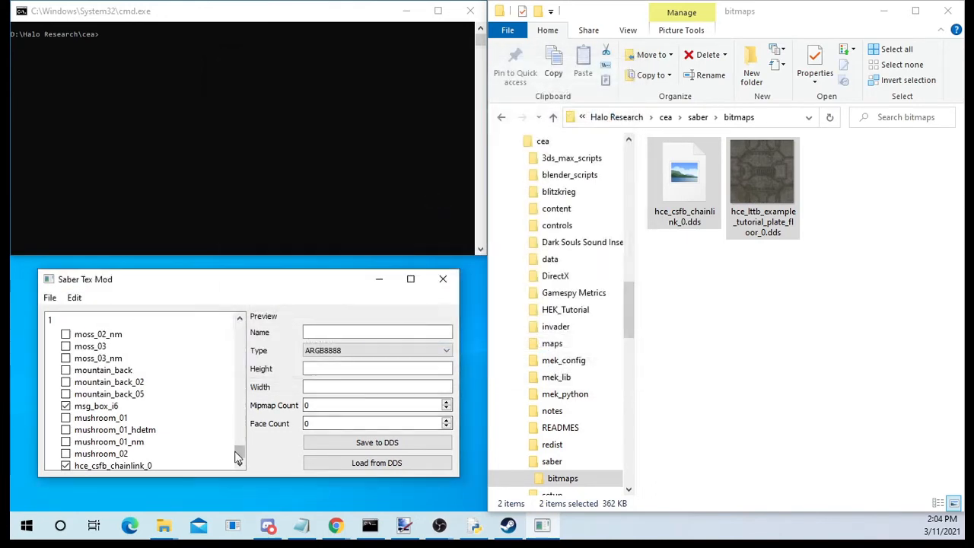
scroll(242, 464, "down", 1)
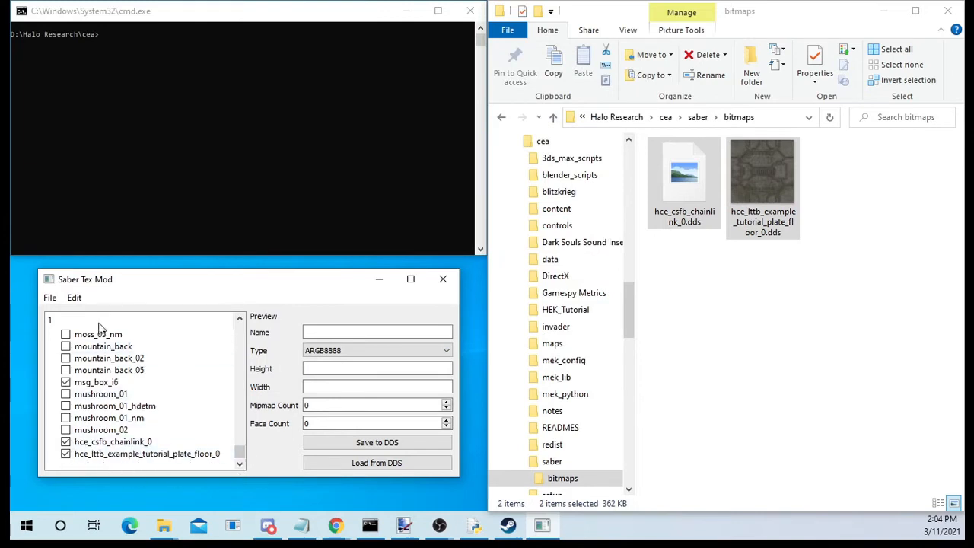
Build the imeta from the ticked textures, overwriting deathisland.imeta in halo1\prebuild\paks.
left_click(74, 298)
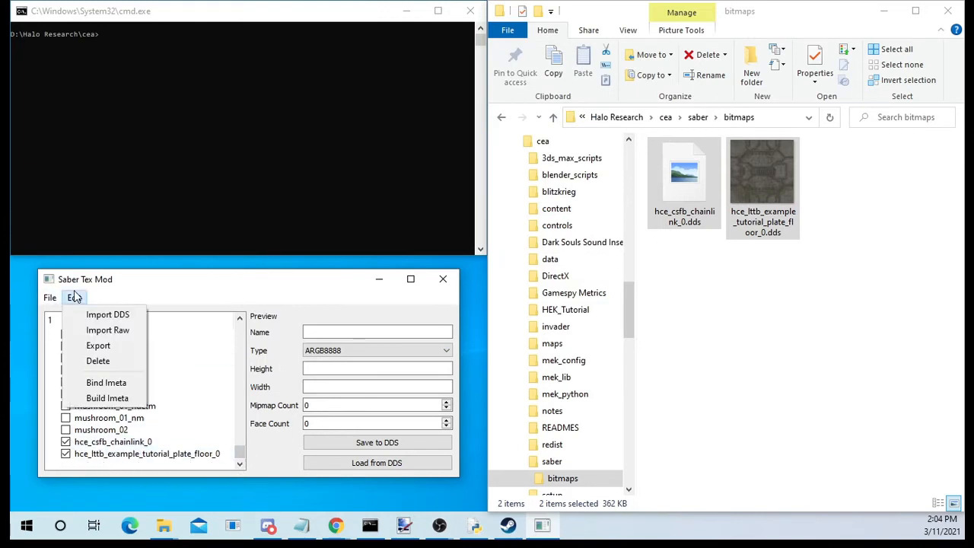
left_click(99, 398)
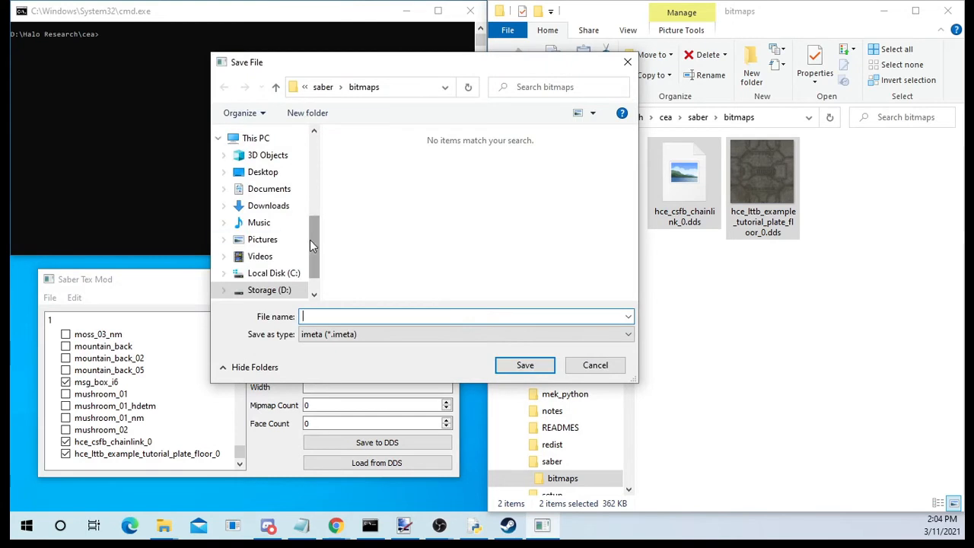
scroll(310, 239, "up", 5)
left_click(262, 245)
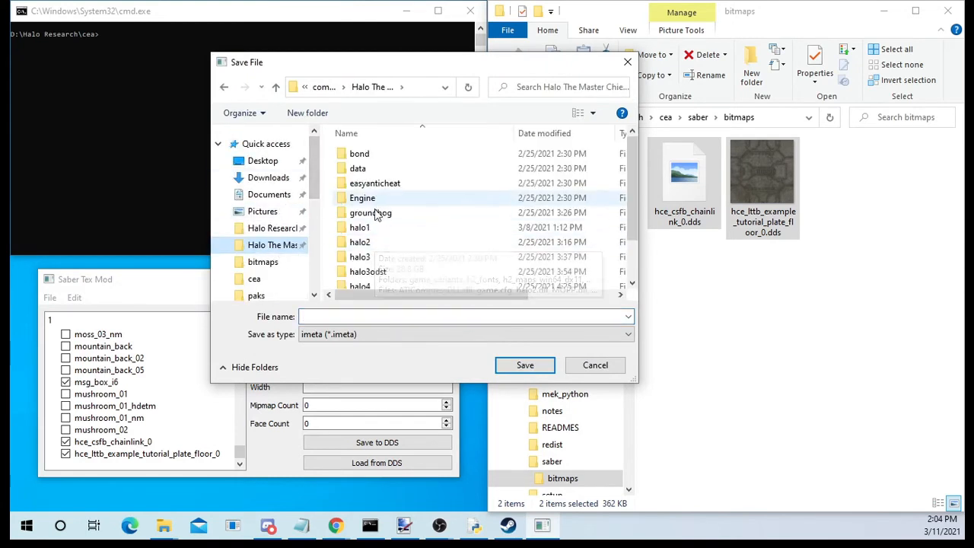
double_click(360, 227)
double_click(373, 198)
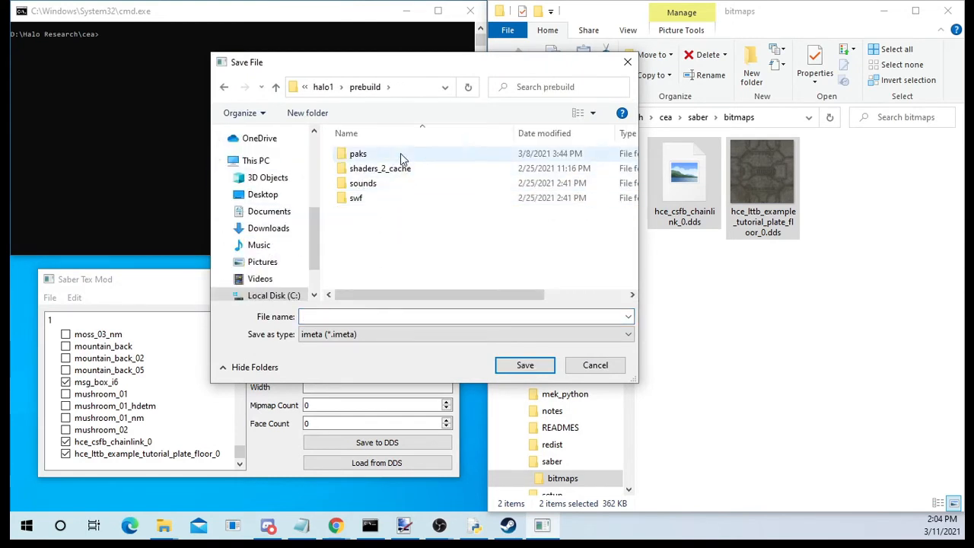
double_click(400, 153)
scroll(413, 221, "down", 5)
left_click(388, 207)
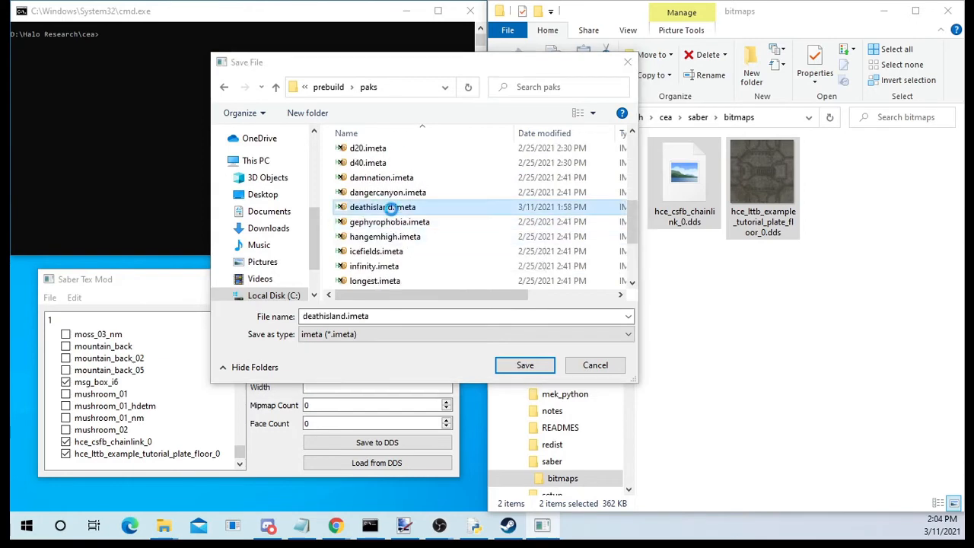
double_click(390, 207)
left_click(528, 325)
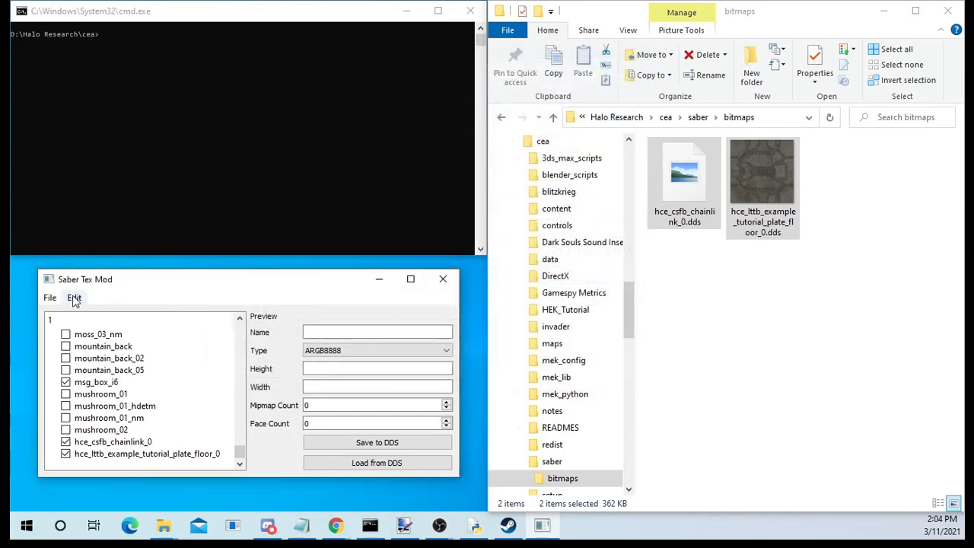
Save the ipak as inplace1.ipak in Halo The Master Chief Collection's halo1\prebuild\paks folder, replacing the existing file.
left_click(50, 298)
left_click(76, 343)
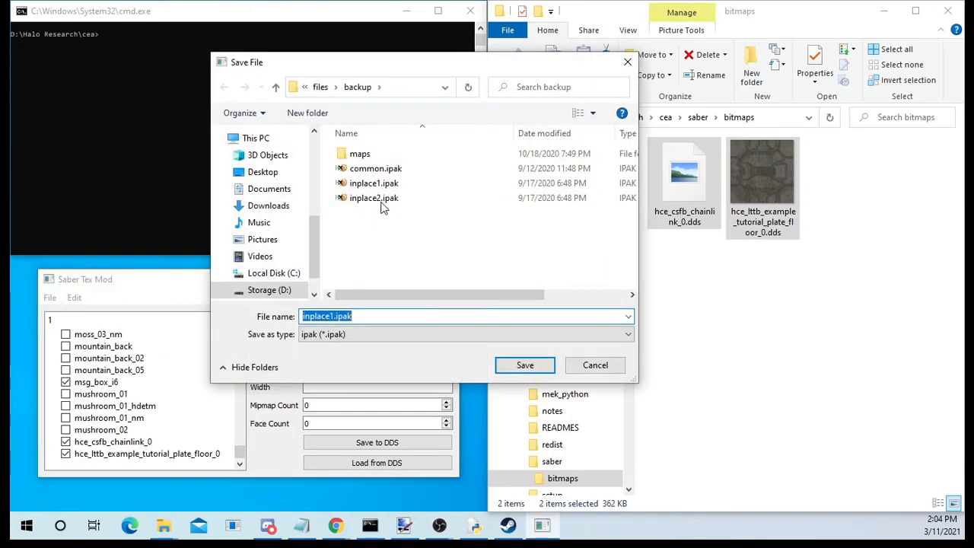
left_click_drag(442, 64, 546, 66)
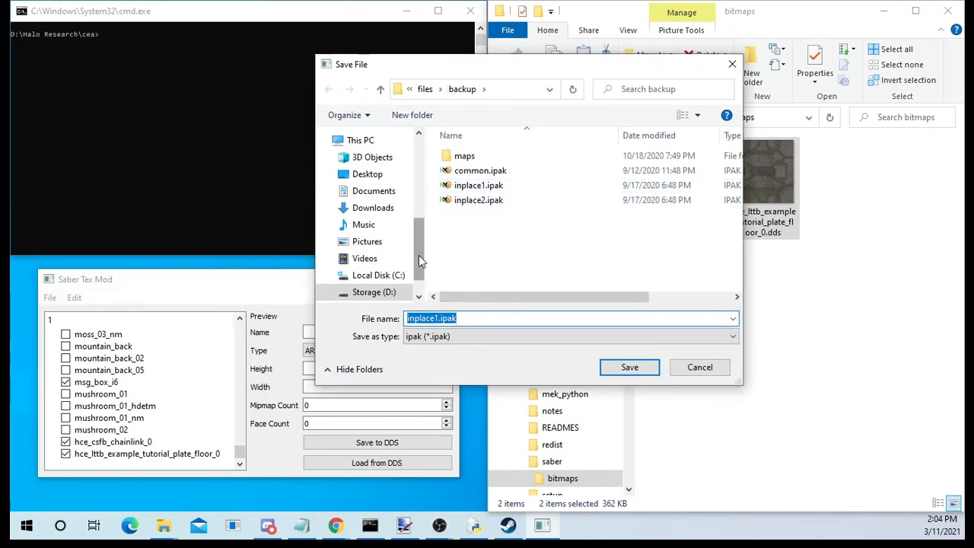
left_click_drag(419, 255, 428, 161)
left_click(377, 247)
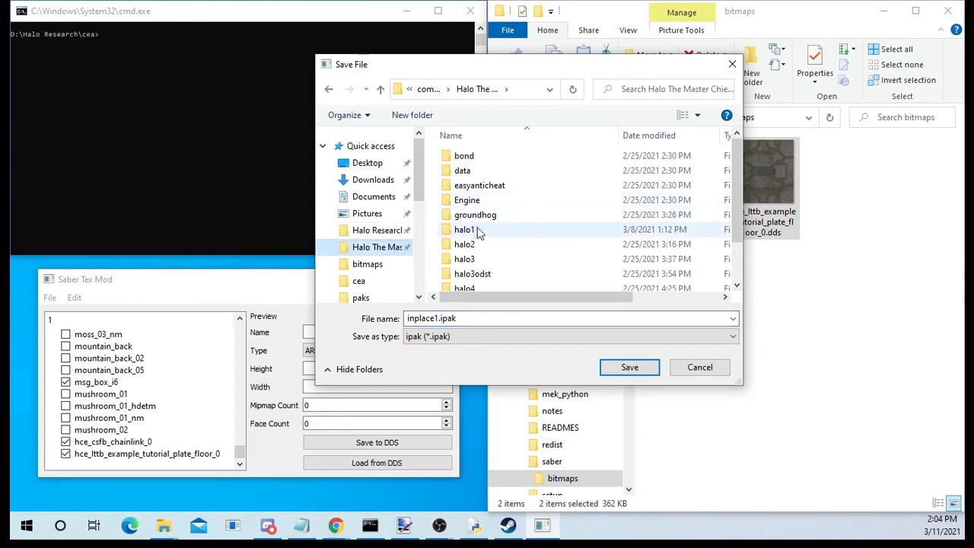
double_click(473, 231)
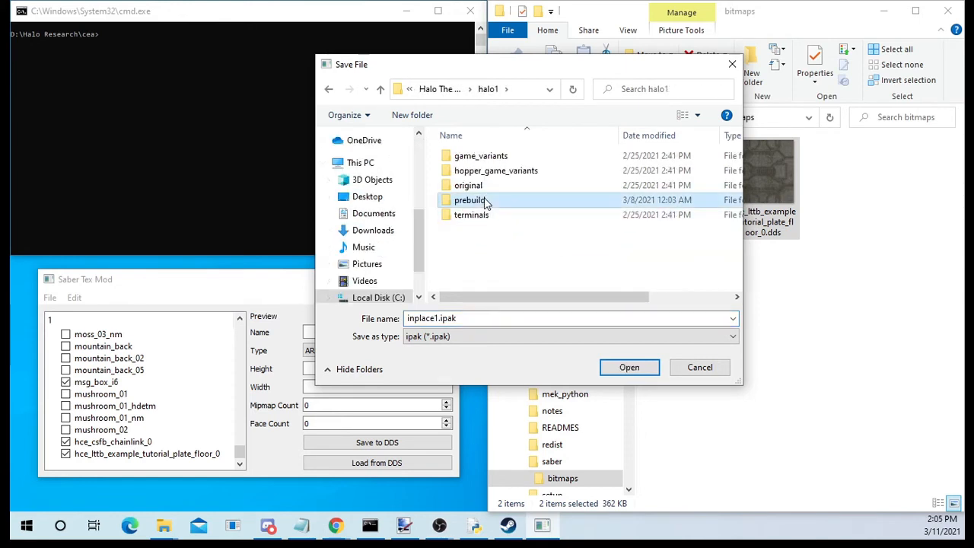
double_click(483, 198)
double_click(465, 156)
double_click(488, 172)
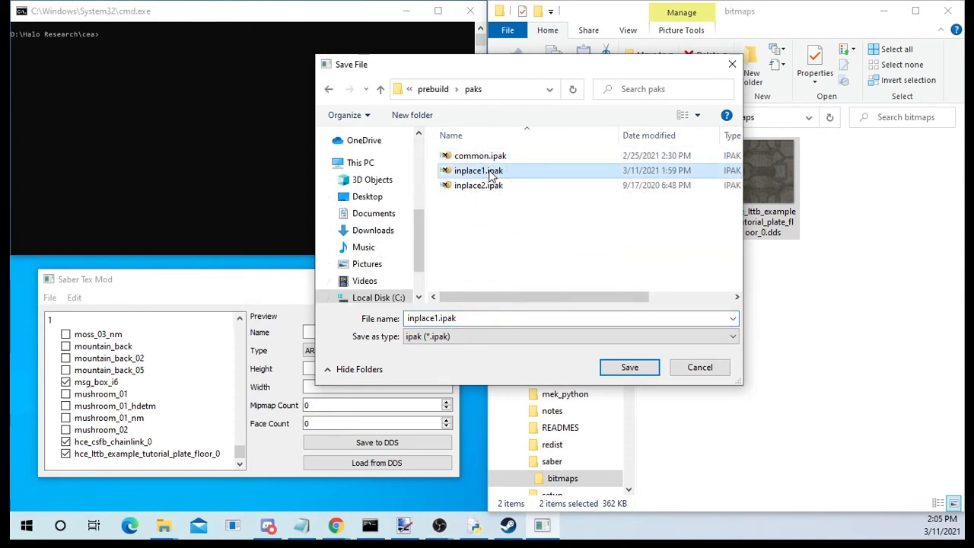
left_click(528, 266)
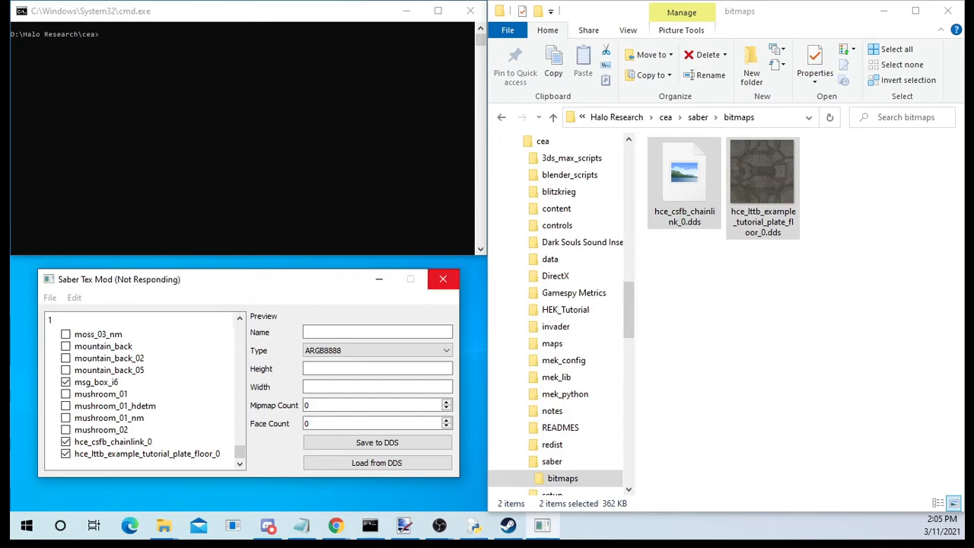
Switch to Steam and launch Halo: The Master Chief Collection in its Anti-Cheat Disabled mode.
left_click_drag(398, 544, 381, 2)
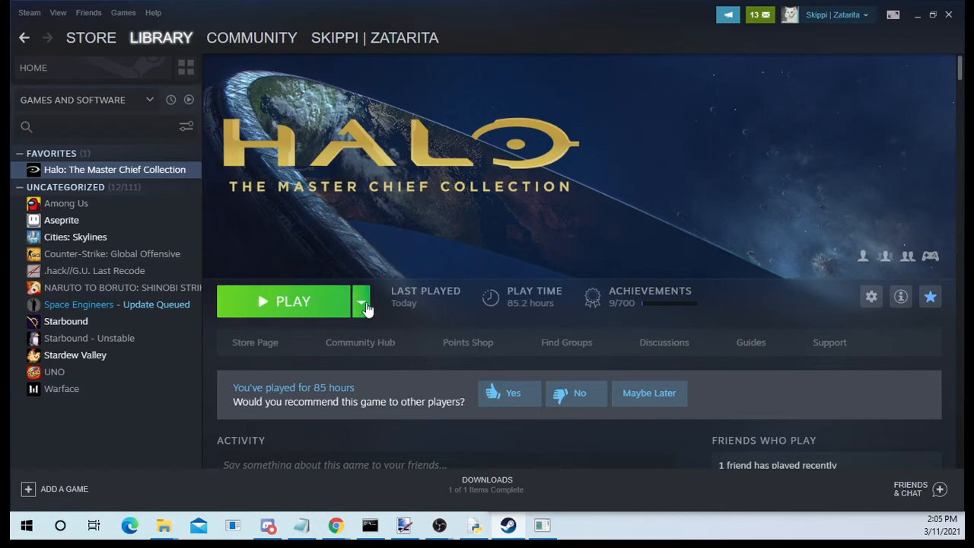
left_click(326, 316)
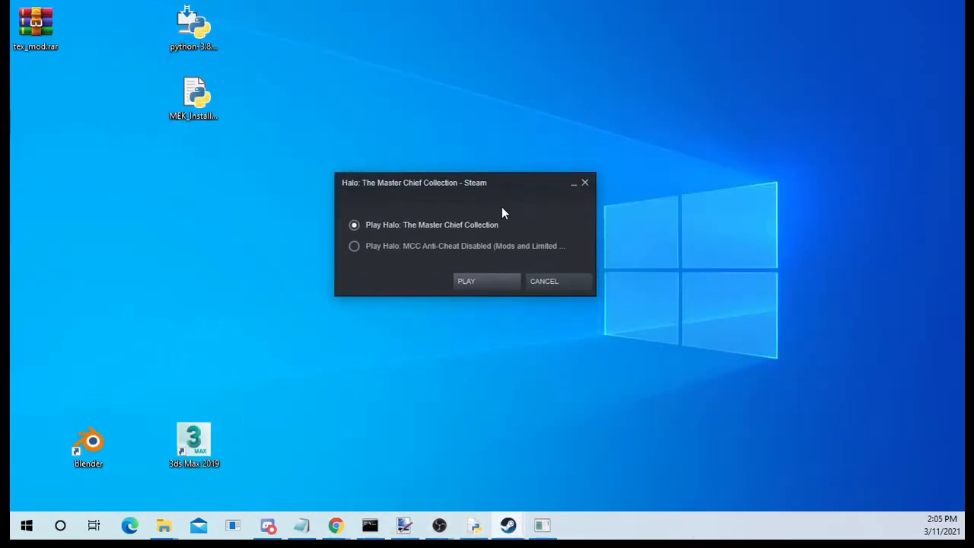
left_click(353, 247)
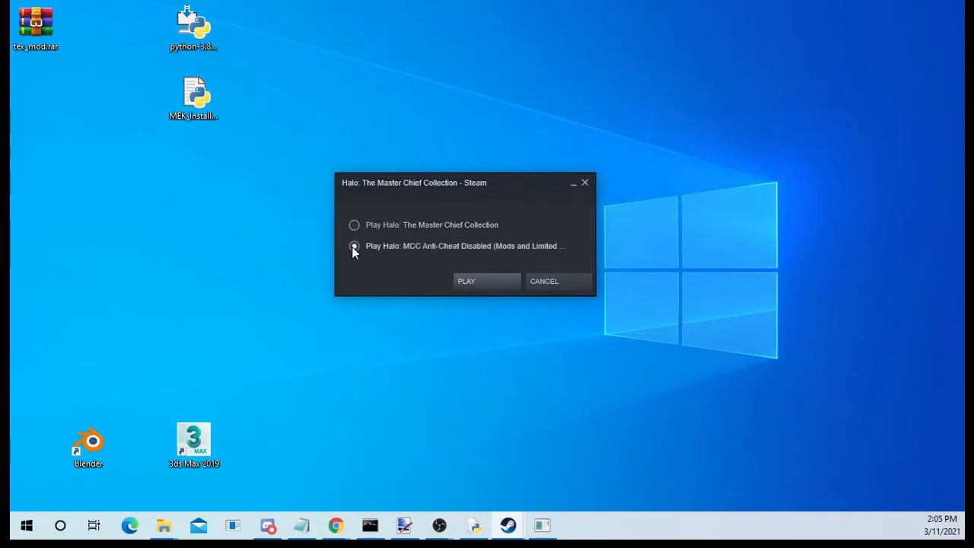
left_click(484, 281)
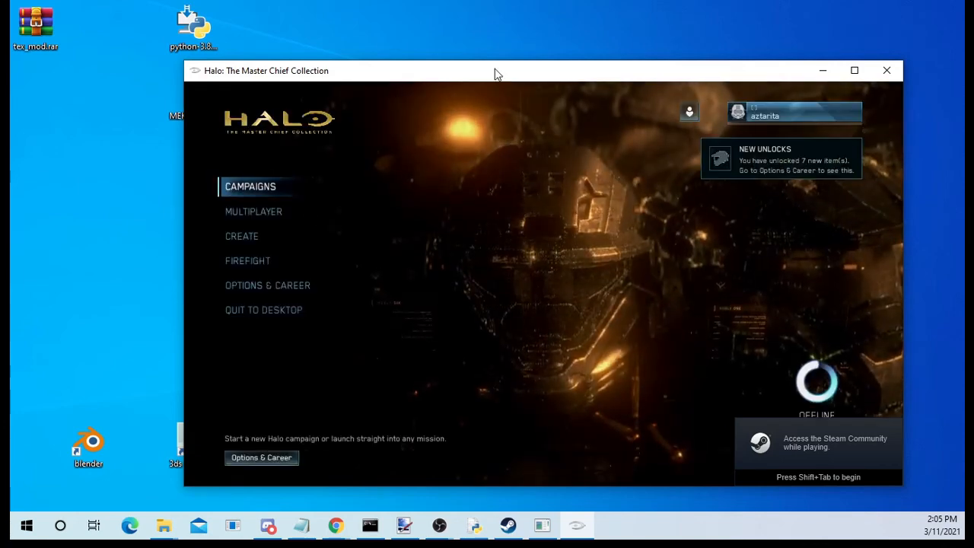
Check whether Saber Tex Mod has finished saving, and open a Halo: CE custom multiplayer game in the game window.
left_click(541, 525)
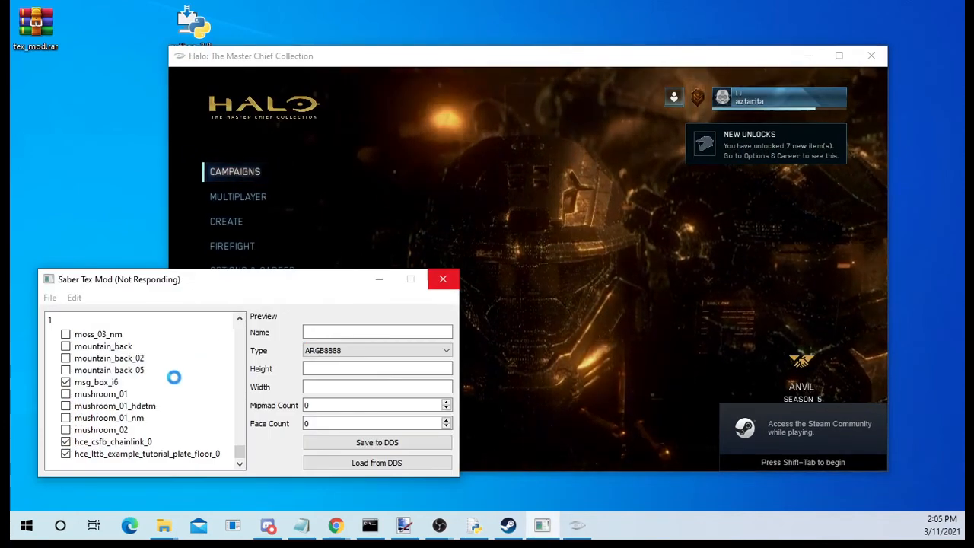
left_click(491, 160)
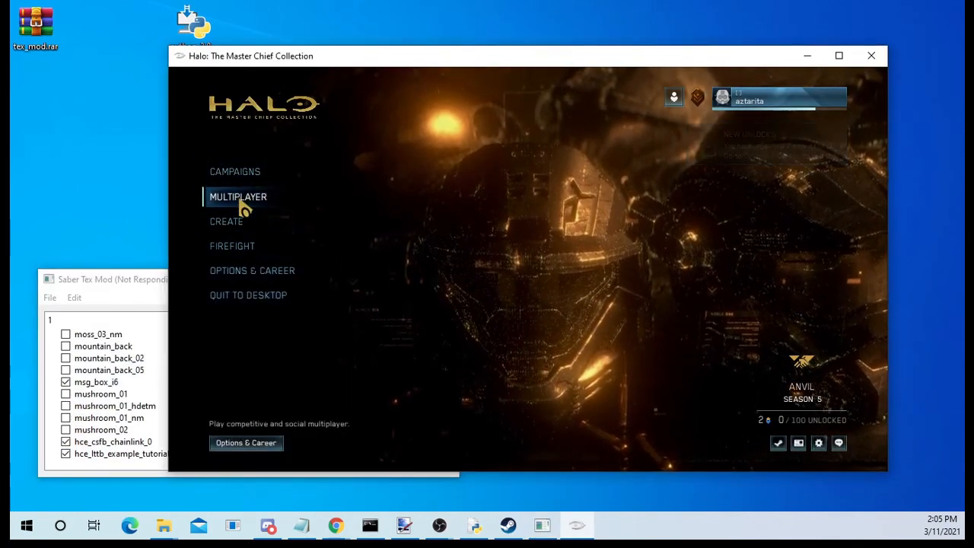
left_click(245, 225)
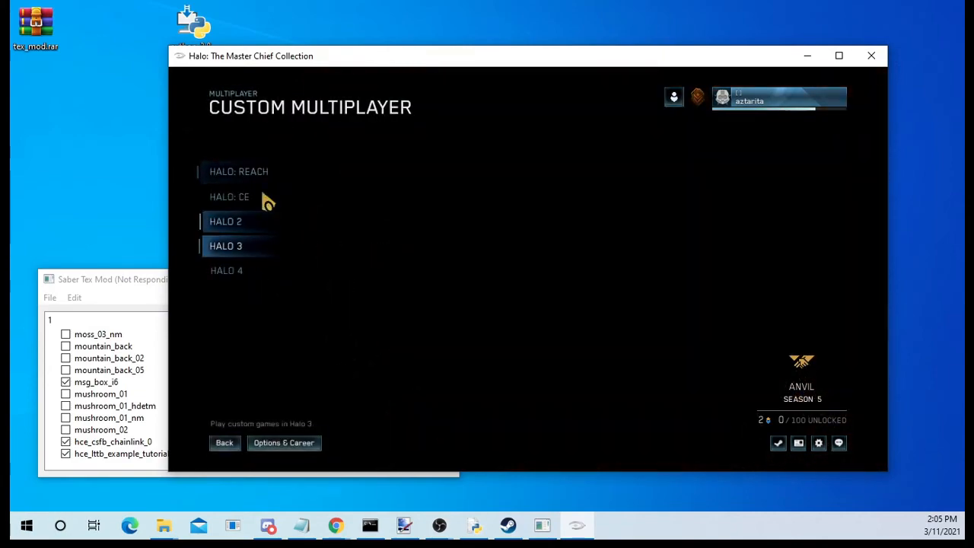
left_click(243, 198)
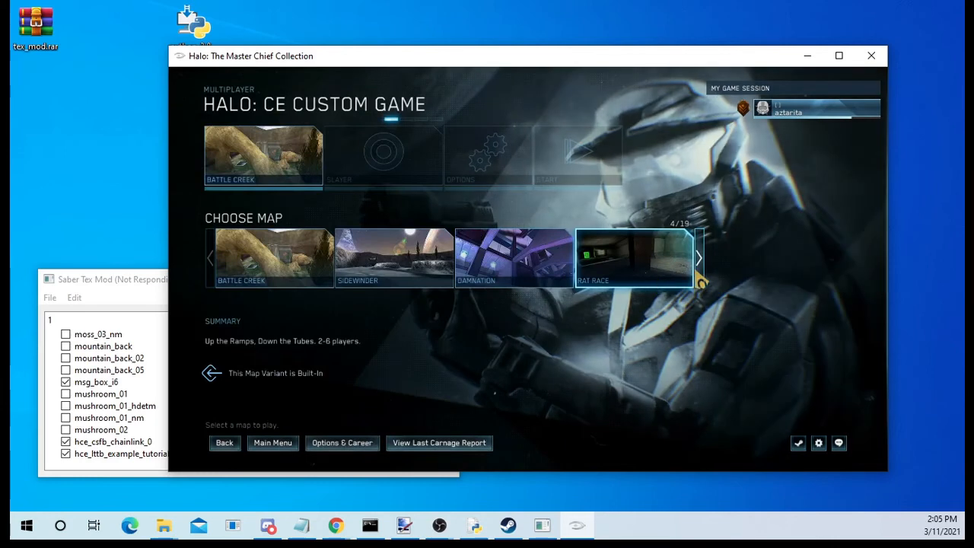
Choose the Death Island map for the Halo: CE custom game and start the Slayer match.
left_click(699, 260)
left_click(700, 268)
left_click(700, 267)
left_click(700, 268)
left_click(700, 268)
left_click(701, 268)
left_click(700, 268)
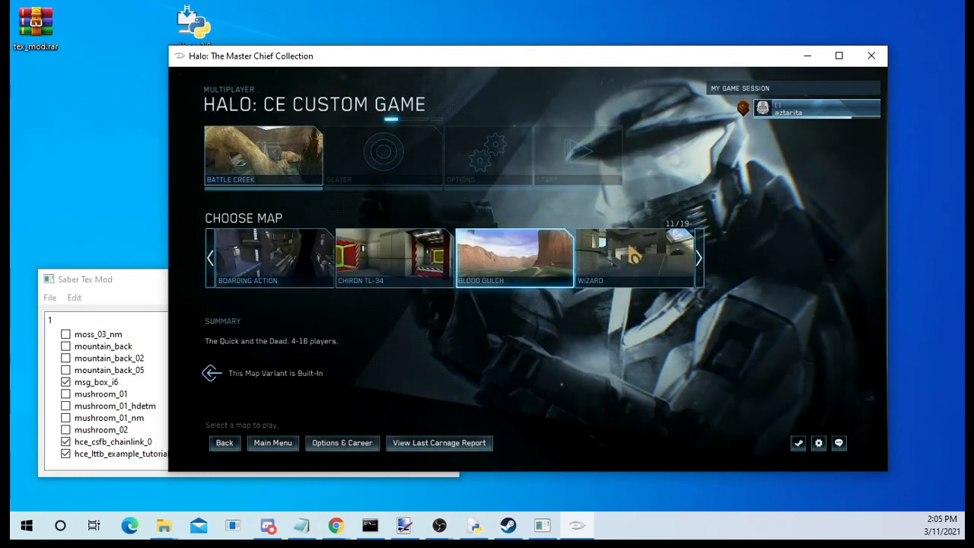
left_click(702, 263)
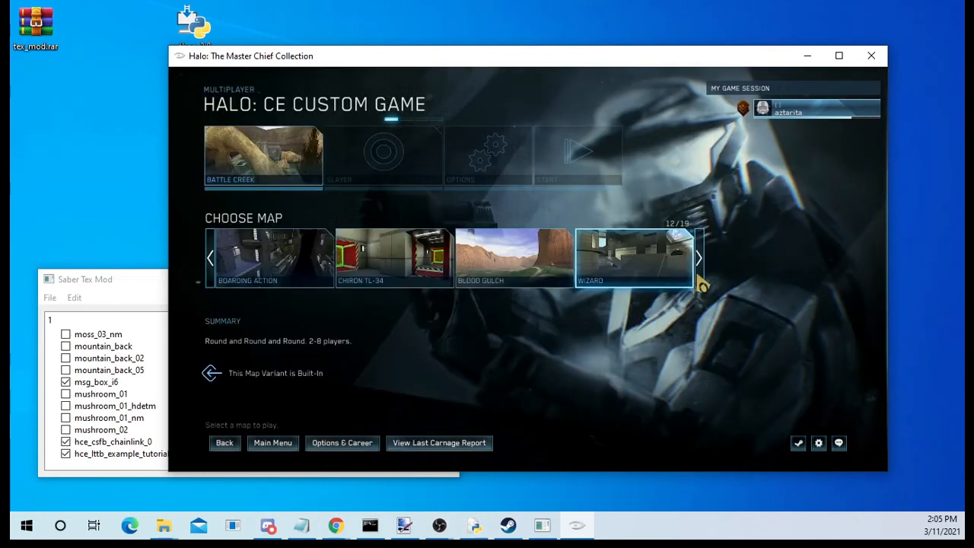
left_click(700, 268)
left_click(700, 268)
left_click(659, 268)
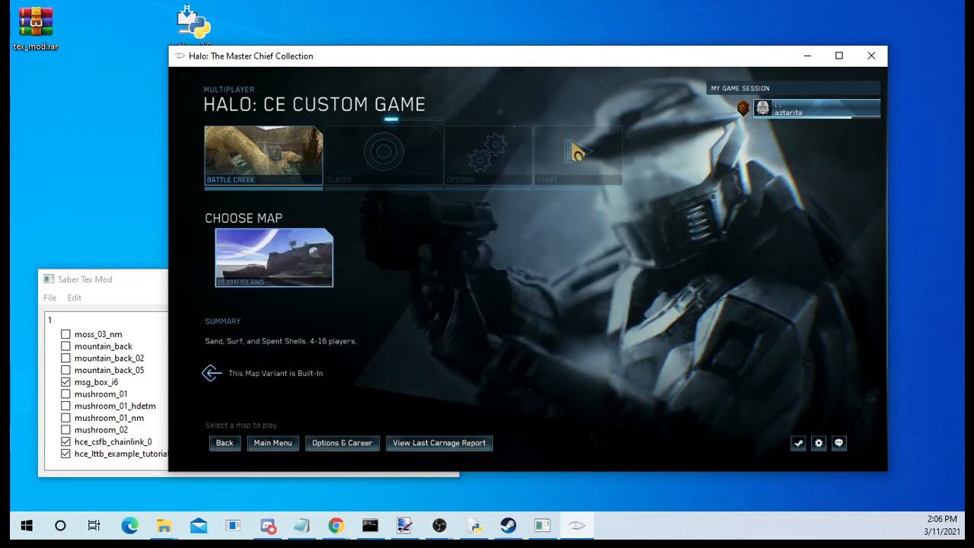
left_click(578, 152)
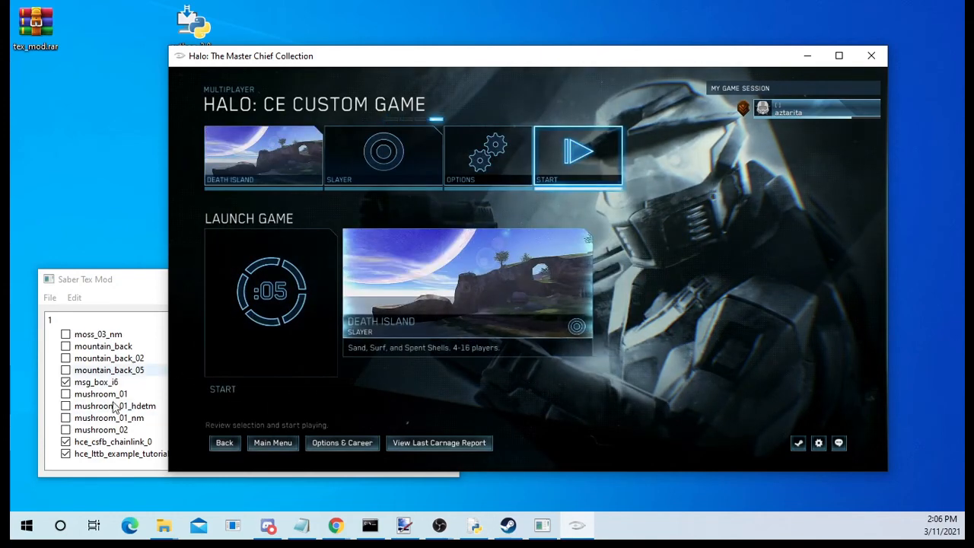
left_click(548, 176)
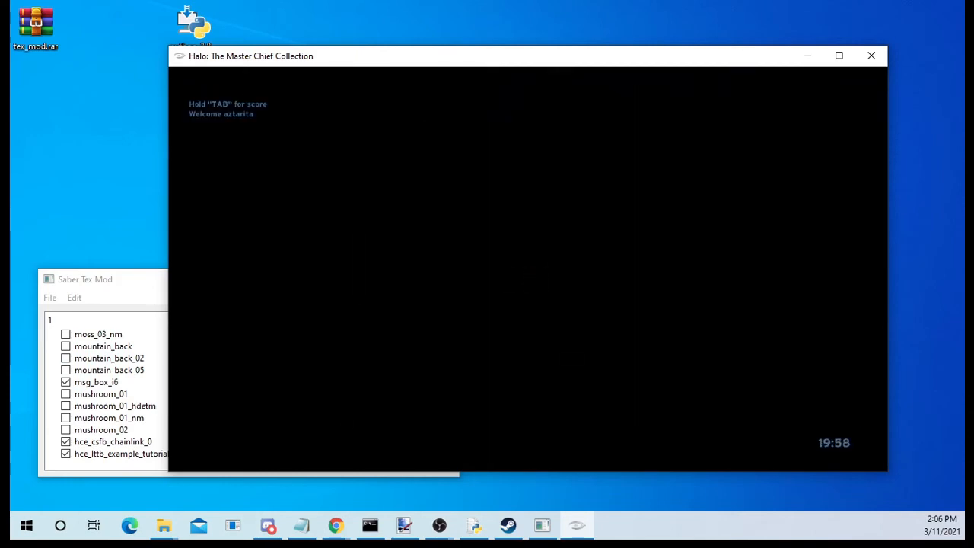
Walk outside on Death Island to inspect the custom chain-link fence in the game, and end the match.
key("w")
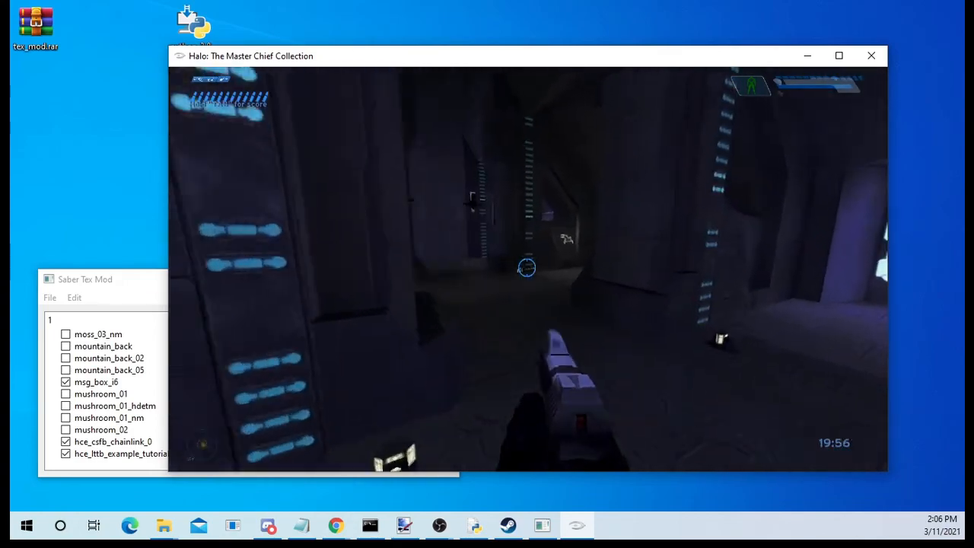
key("w")
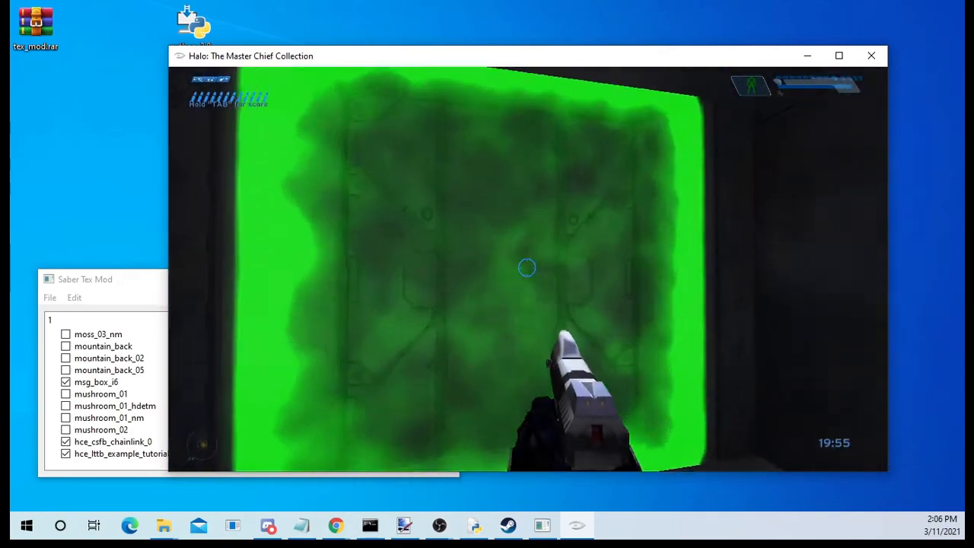
key("w")
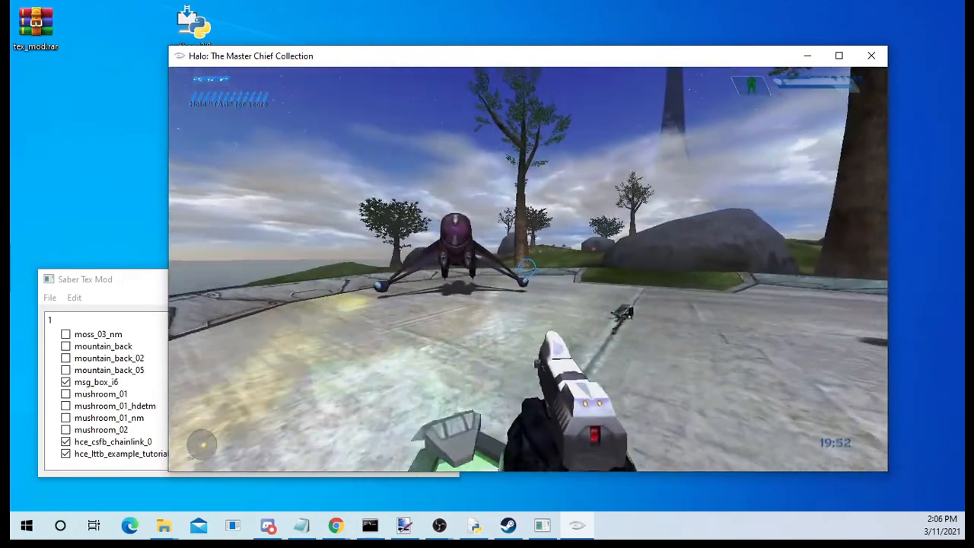
key("w")
key("e")
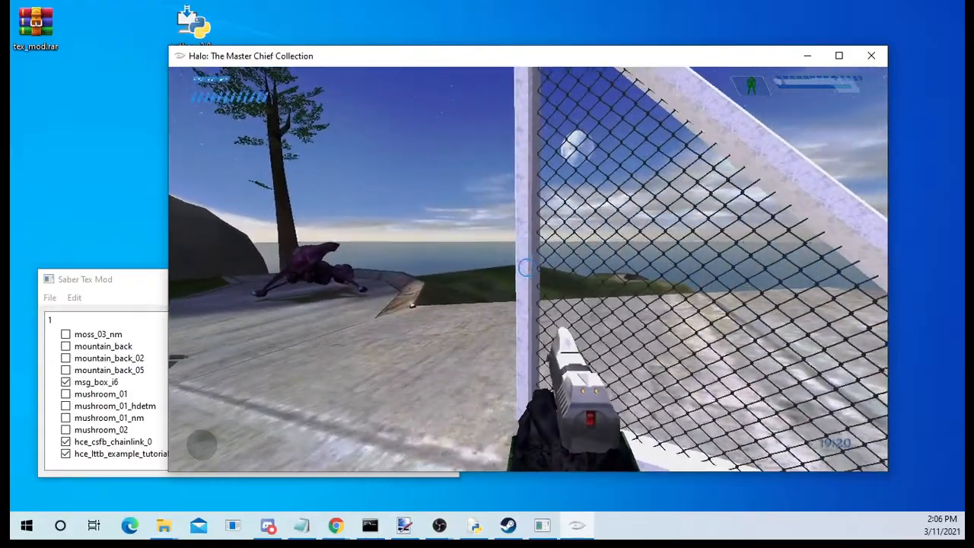
key("Escape")
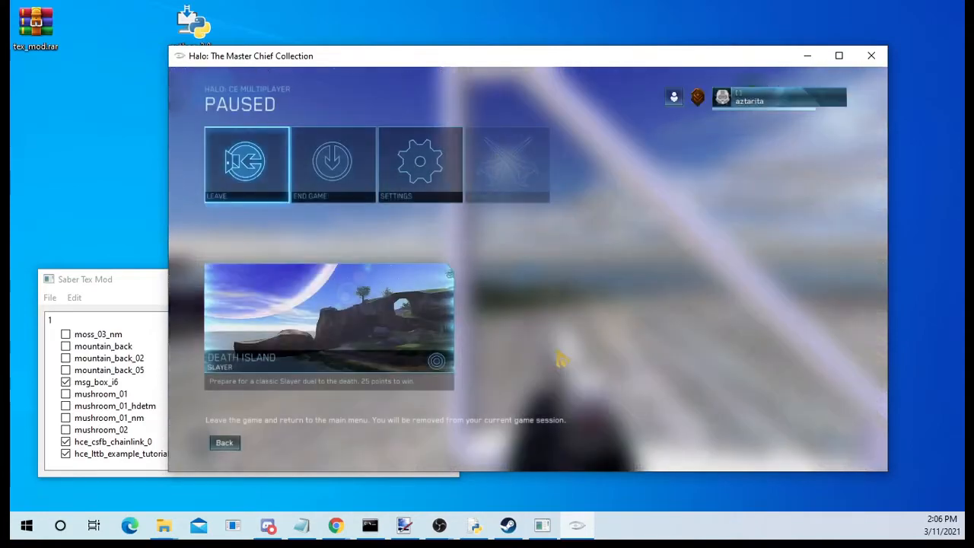
left_click(325, 197)
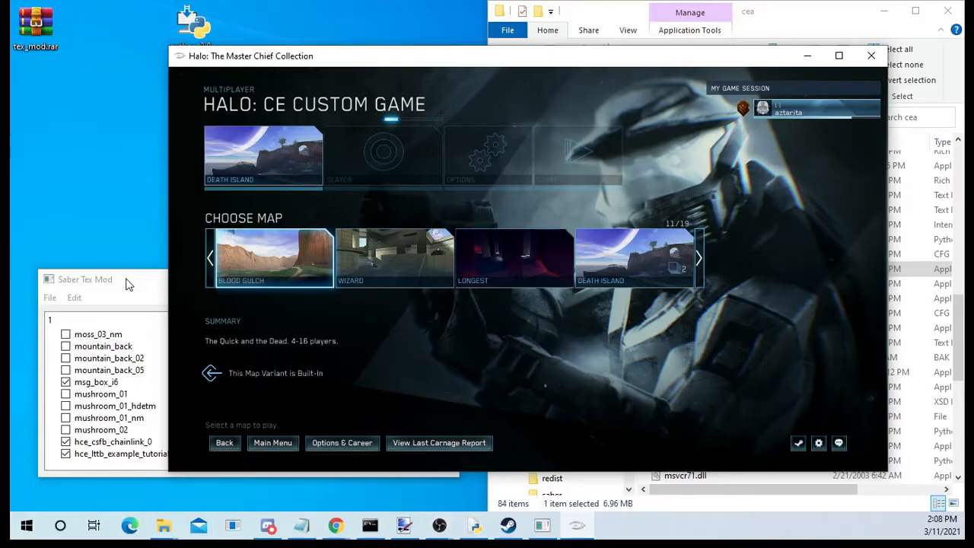
Switch back to Saber Tex Mod and tick the hce_ltbb_cap_metal_0 texture in the list.
left_click(127, 280)
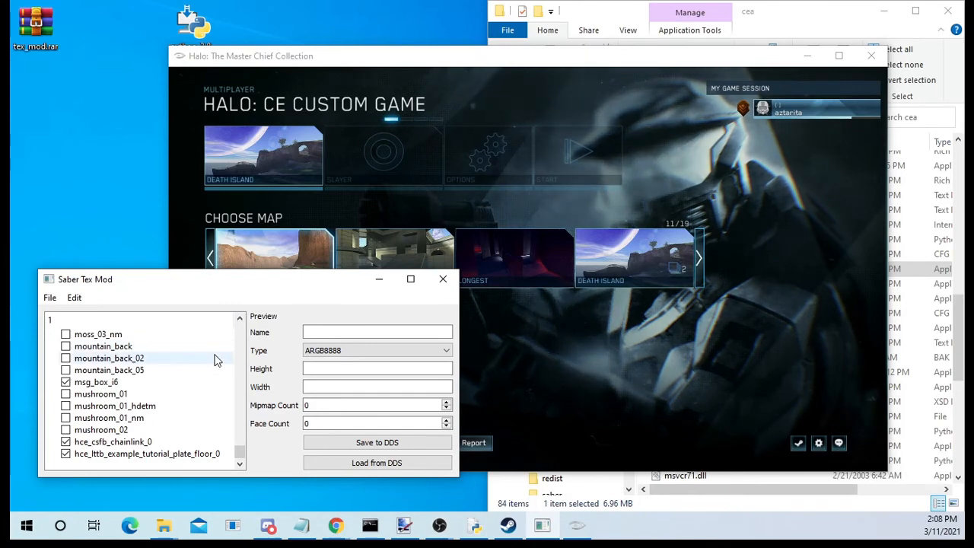
scroll(215, 359, "up", 10)
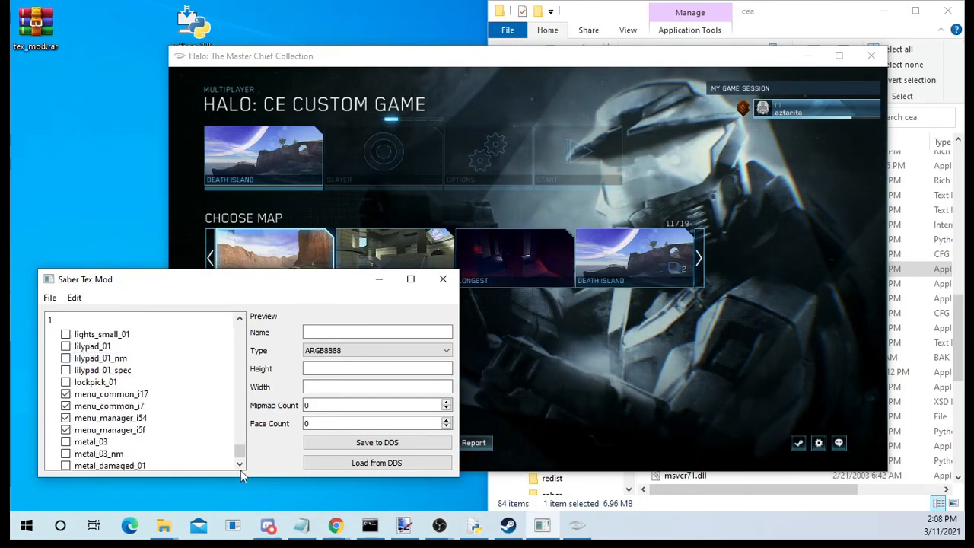
left_click_drag(238, 461, 238, 439)
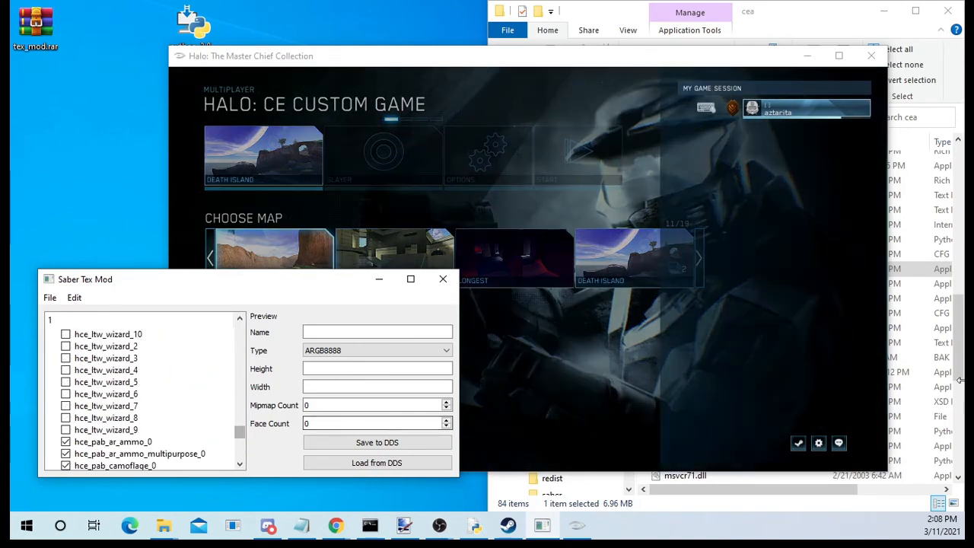
left_click(961, 356)
scroll(133, 459, "up", 6)
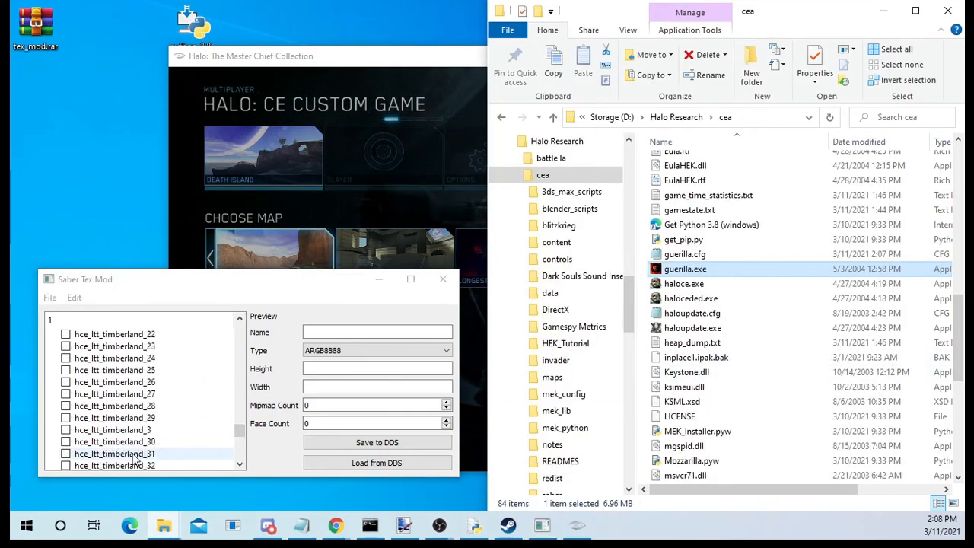
scroll(133, 459, "up", 5)
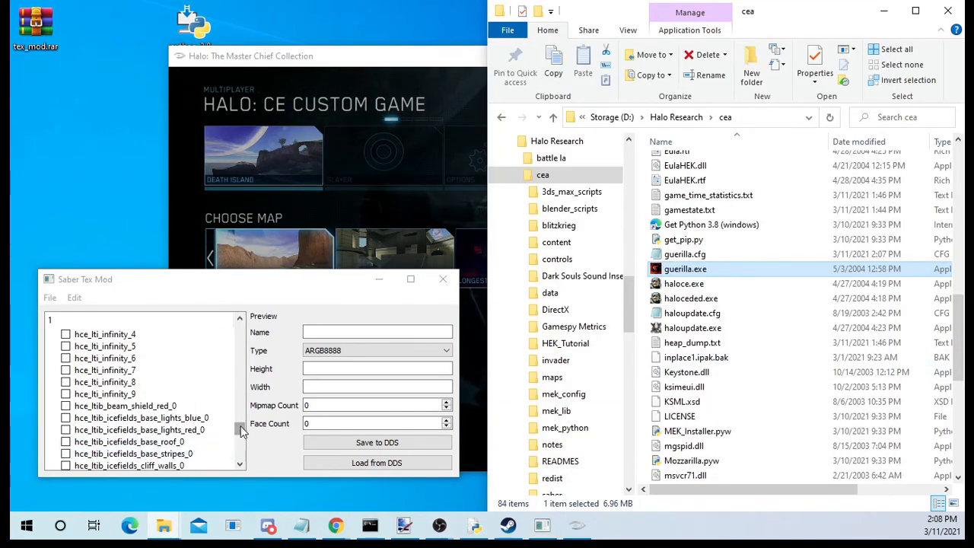
mouse_move(239, 429)
left_mouse_down()
mouse_move(237, 405)
mouse_move(206, 404)
mouse_move(231, 400)
mouse_move(241, 439)
mouse_move(240, 427)
left_mouse_up()
scroll(182, 451, "up", 10)
scroll(156, 434, "down", 2)
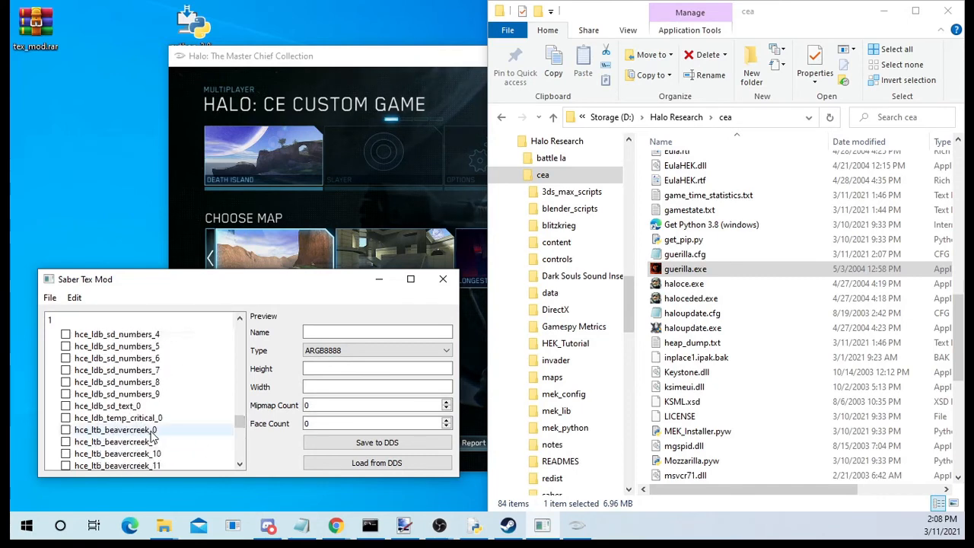
scroll(154, 428, "up", 3)
scroll(155, 425, "up", 2)
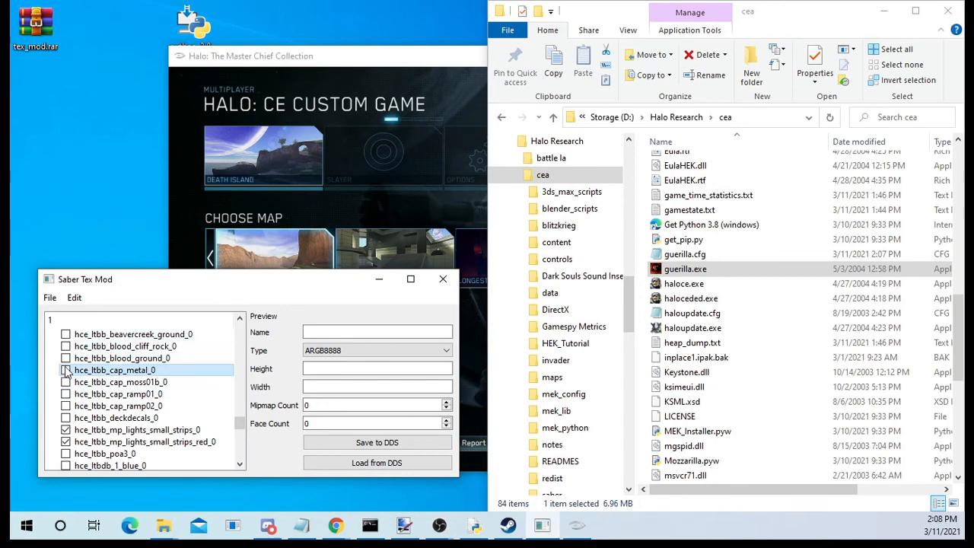
Build an imeta from the ticked textures and save it over deathisland.imeta in the prebuild\paks folder, replacing the existing file.
left_click(74, 298)
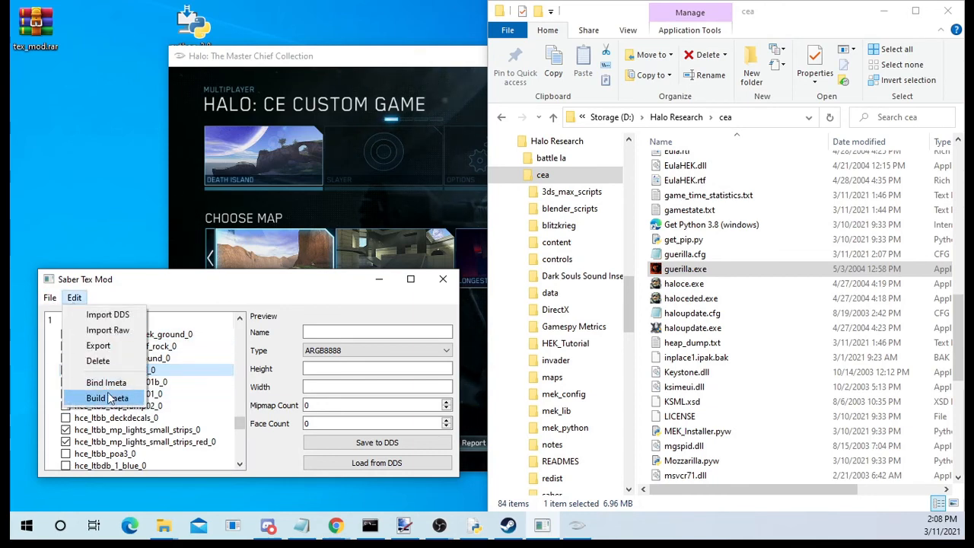
left_click(92, 399)
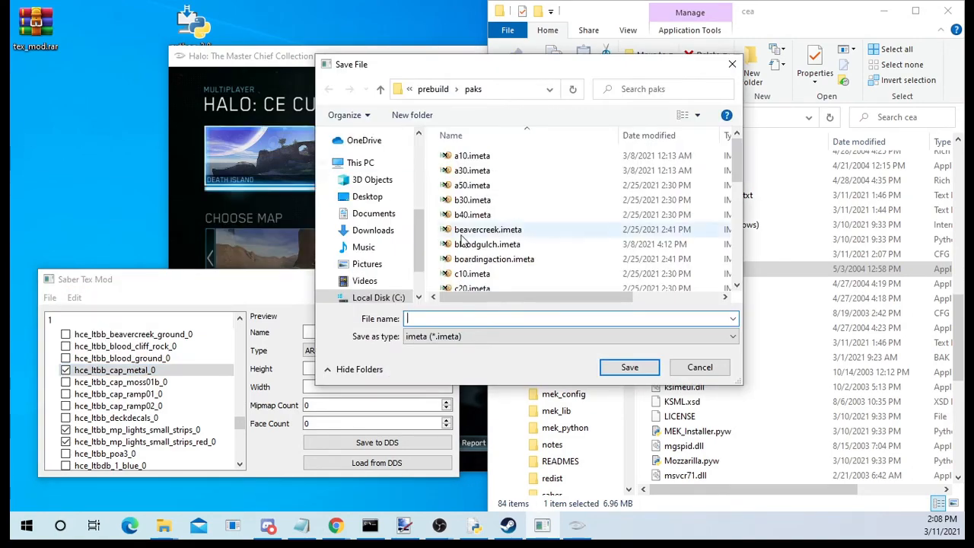
scroll(502, 262, "down", 4)
left_click(523, 259)
double_click(522, 259)
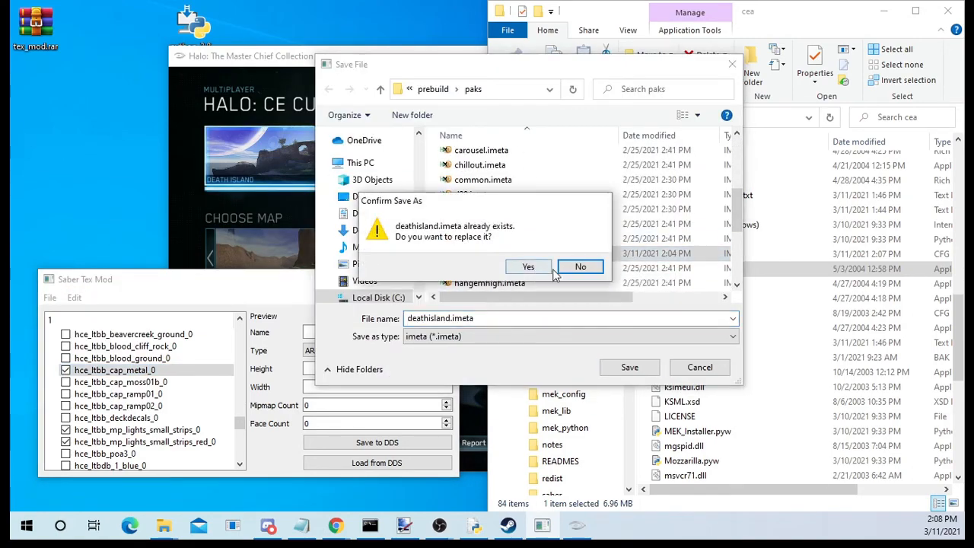
left_click(526, 266)
Switch to the Halo: MCC window, start the Slayer match on Death Island, and go outside to the custom fence.
left_click(405, 67)
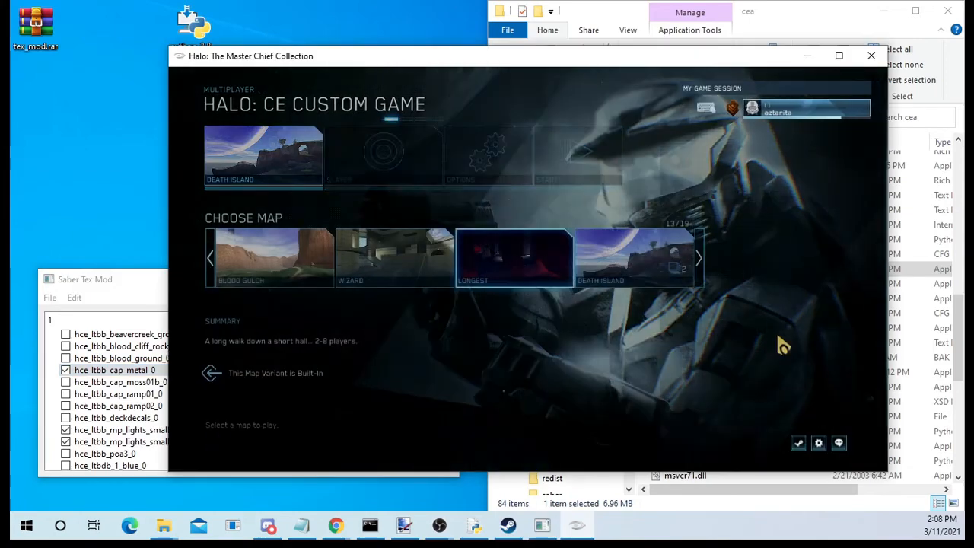
left_click(580, 169)
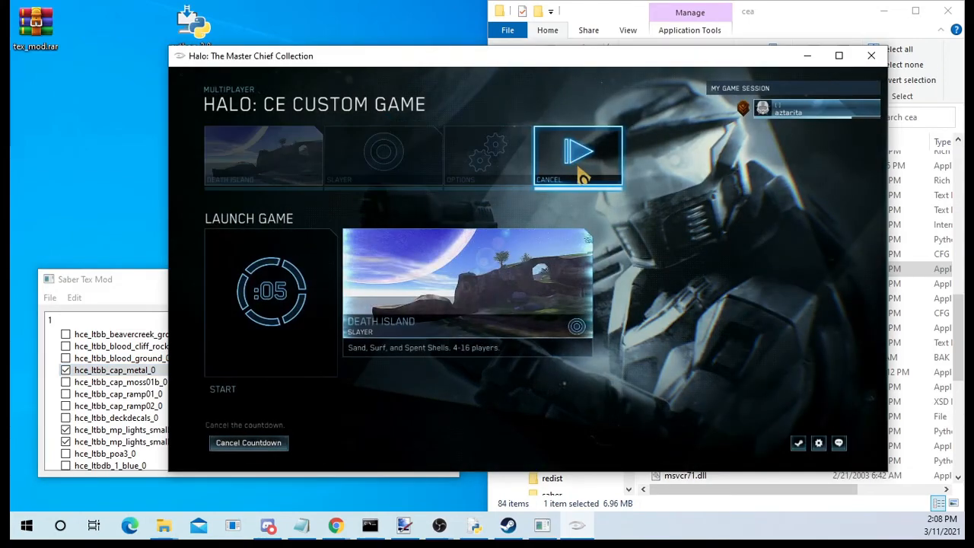
key("w")
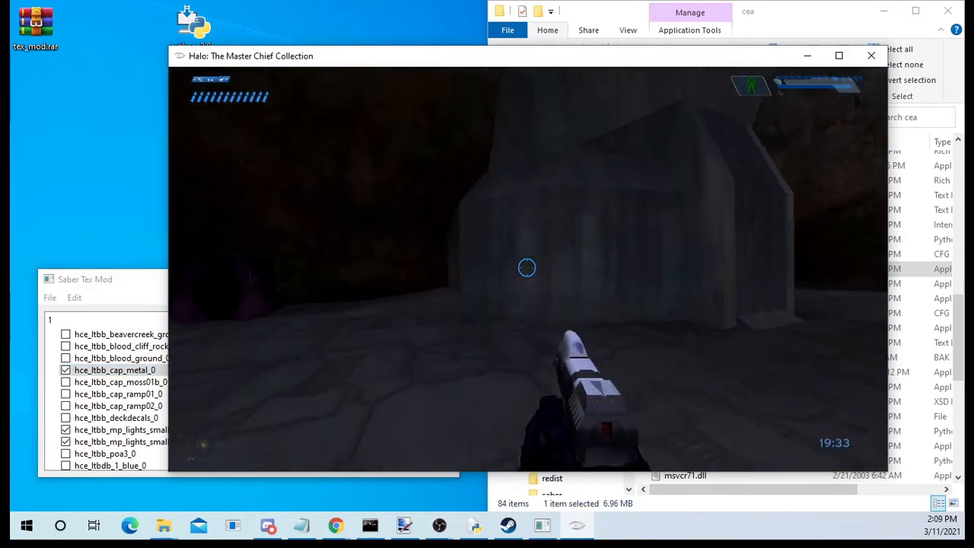
key("w")
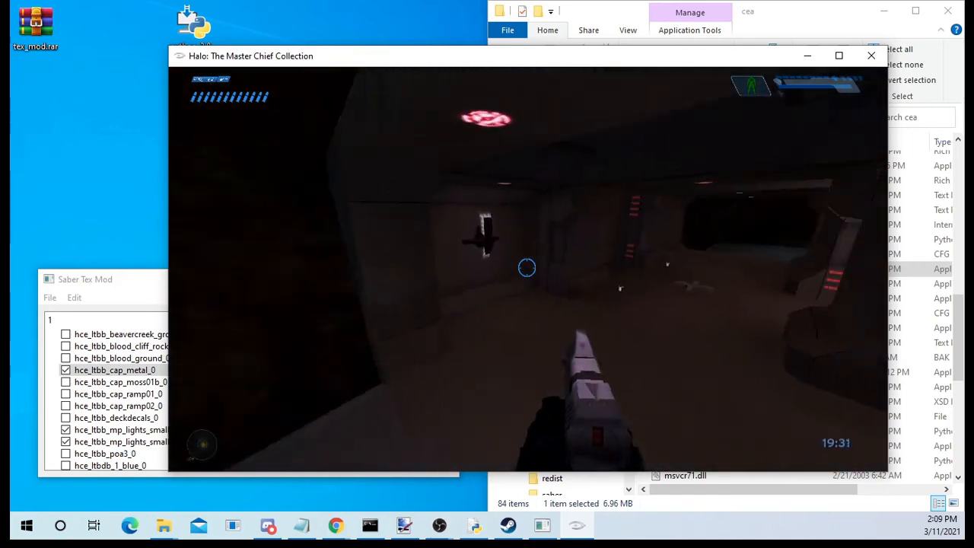
key("w")
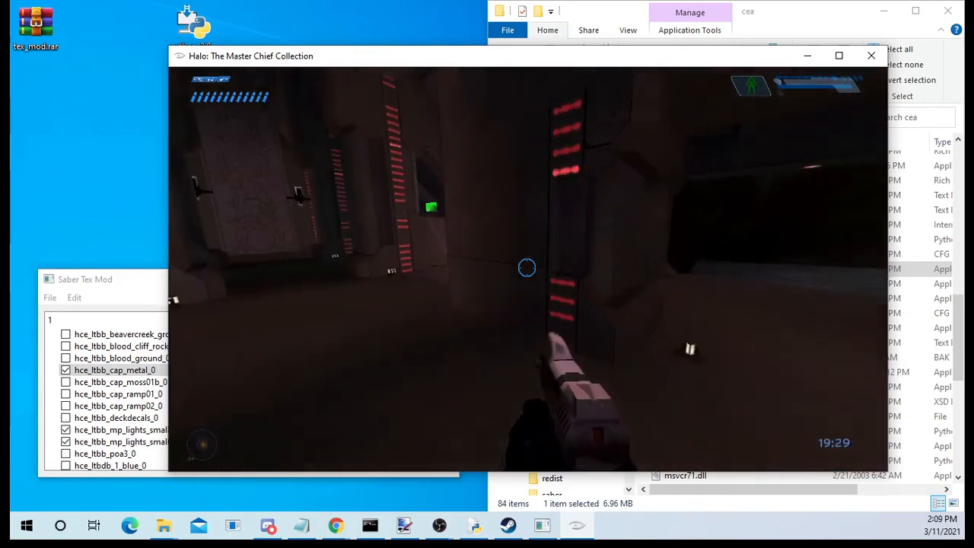
key("w")
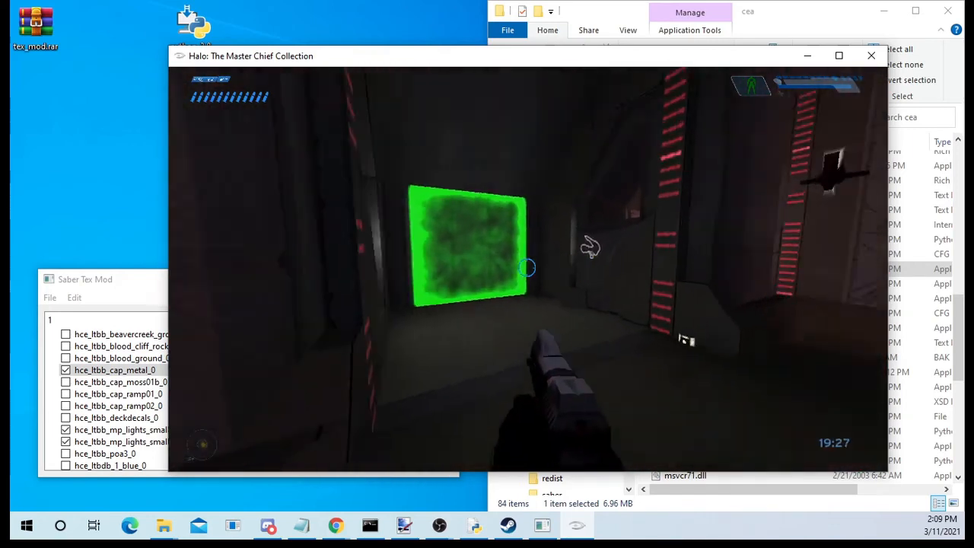
key("w")
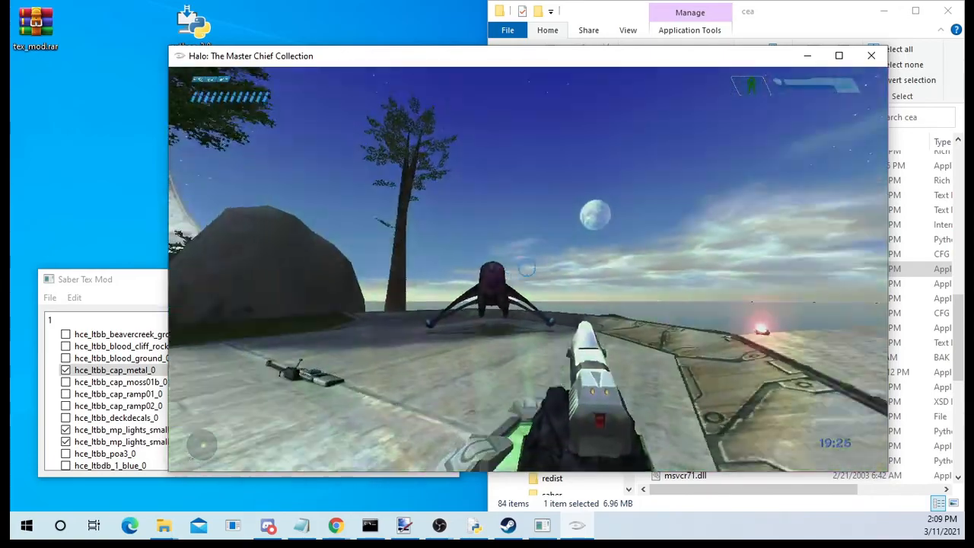
key("w")
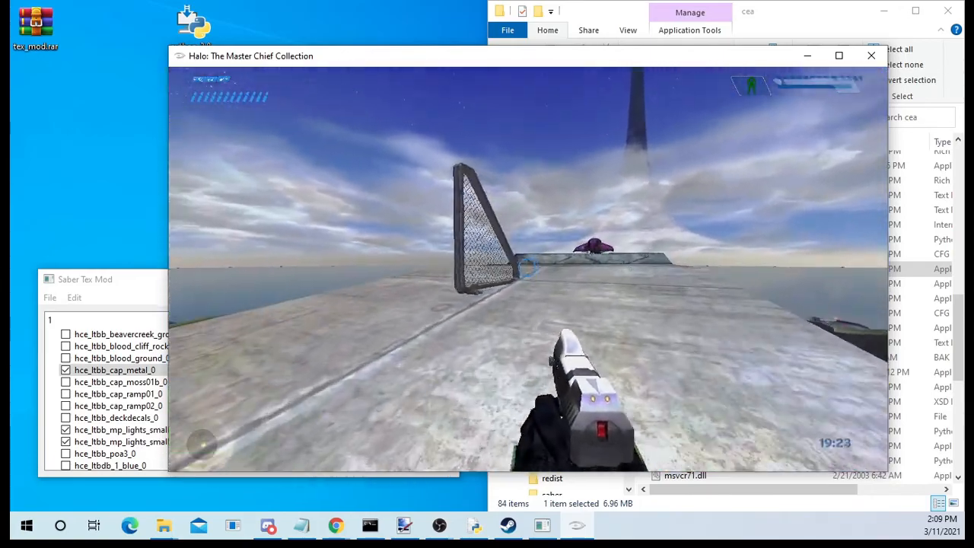
Circle the custom chain-link fence and examine its metal frame and mesh textures from both sides, close up and from a distance.
key("d")
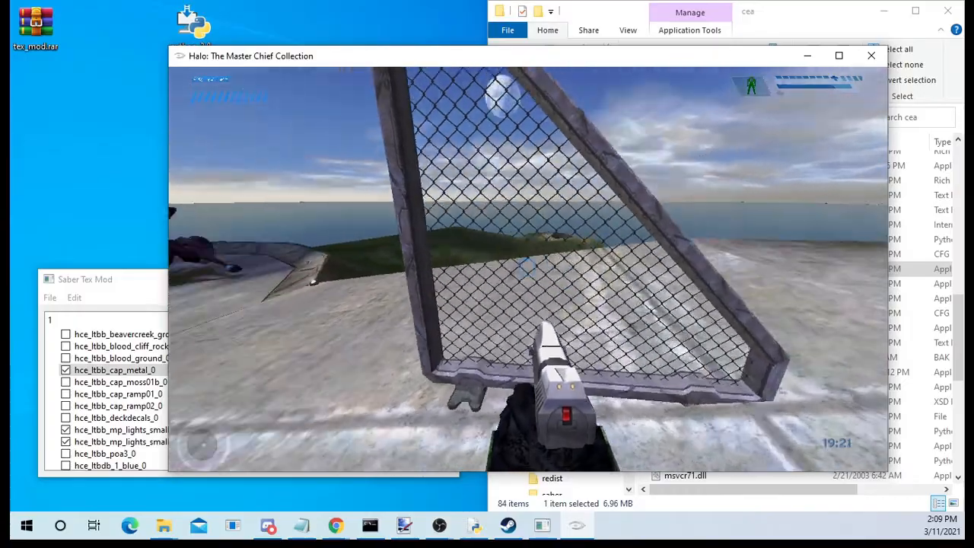
key("d")
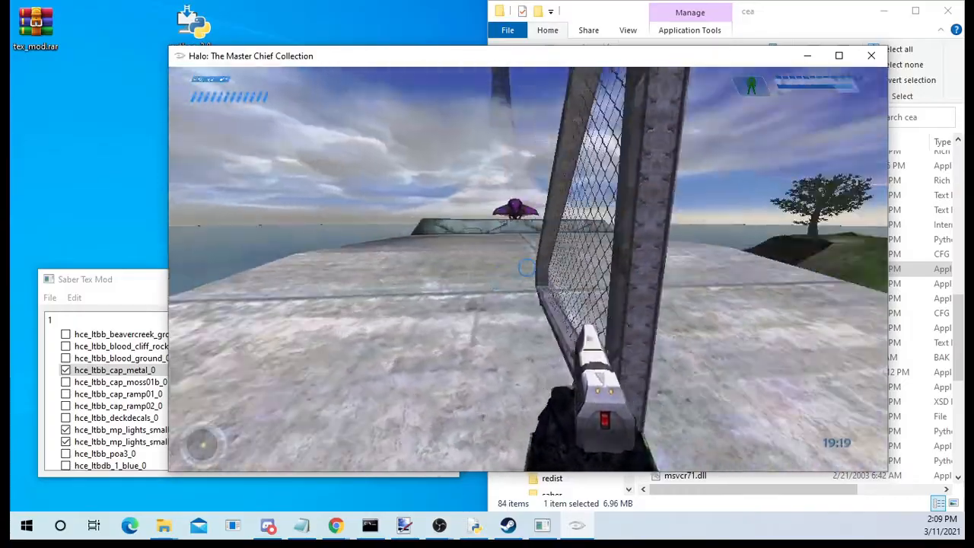
key("s")
key("s")
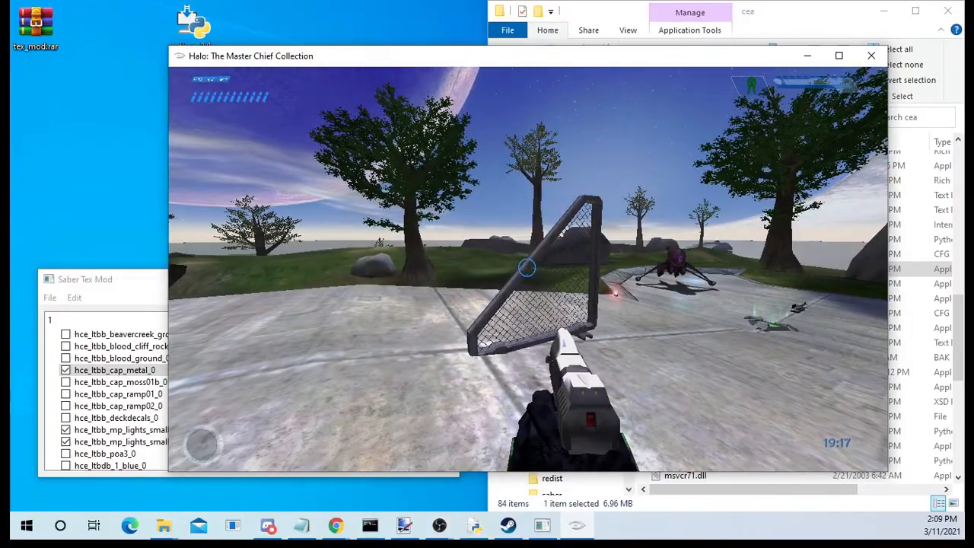
key("w")
key("a")
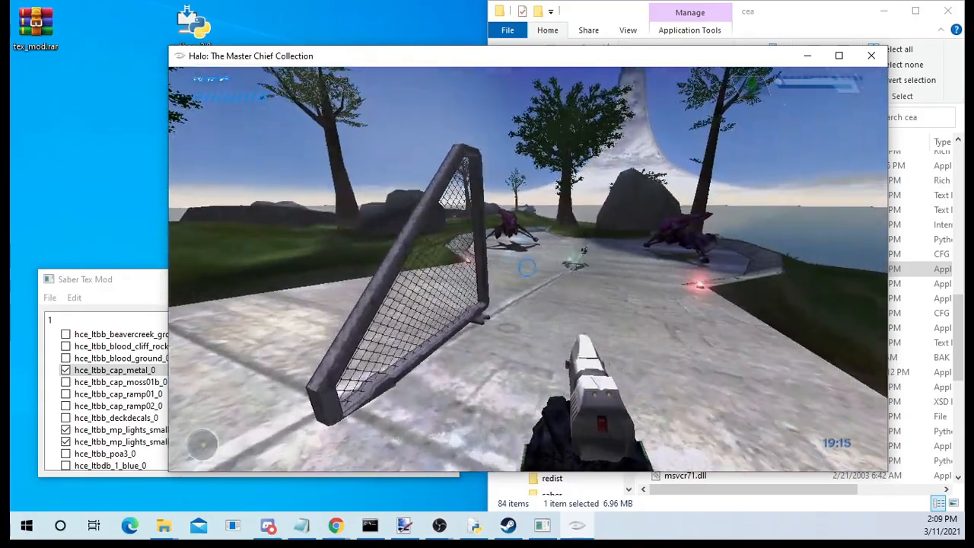
key("s")
key("d")
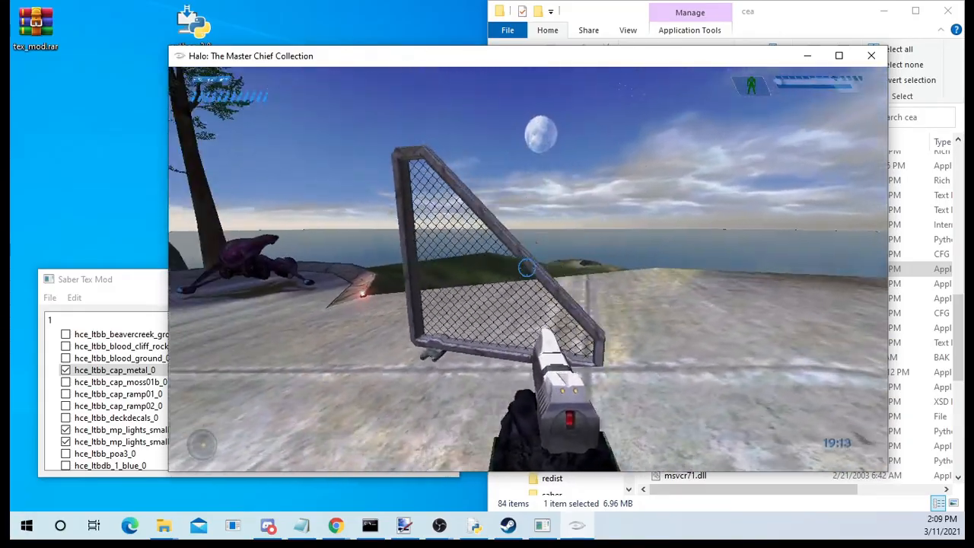
key("w")
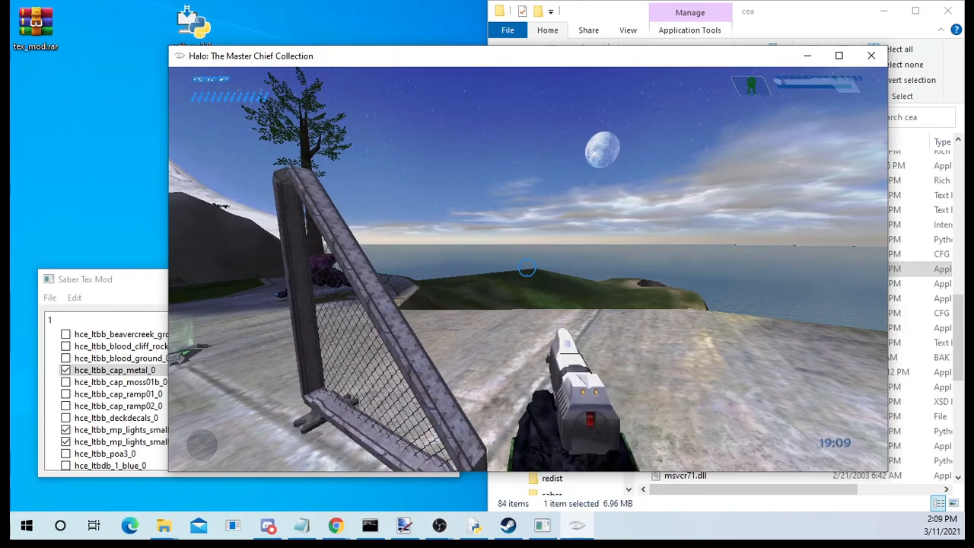
key("a")
key("s")
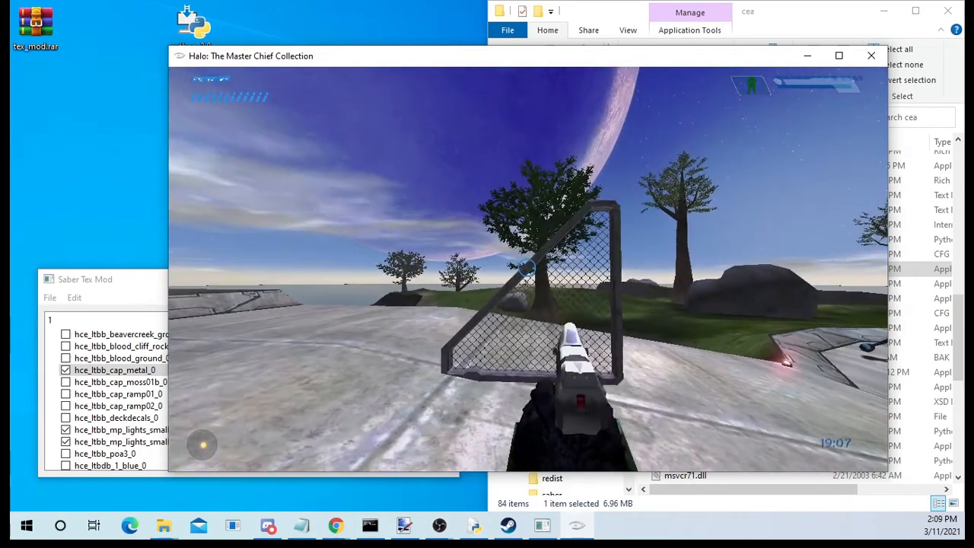
key("s")
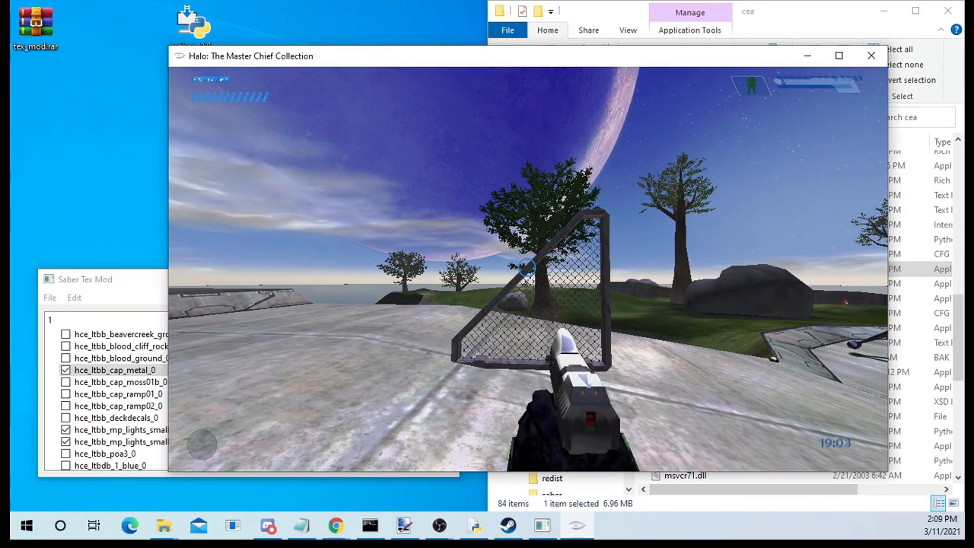
Walk around the platform and parked Banshees to examine the surrounding Death Island textures and view the fence from afar.
key("w")
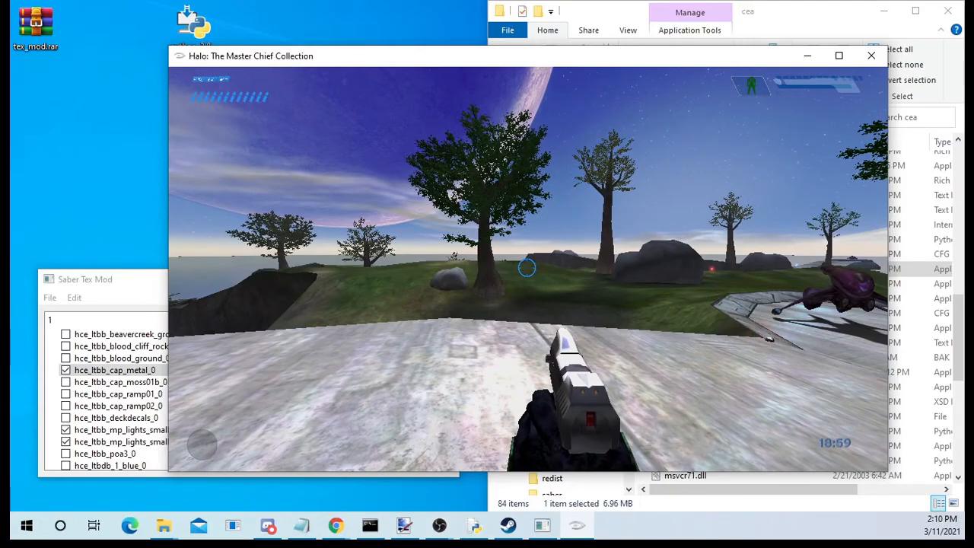
key("w")
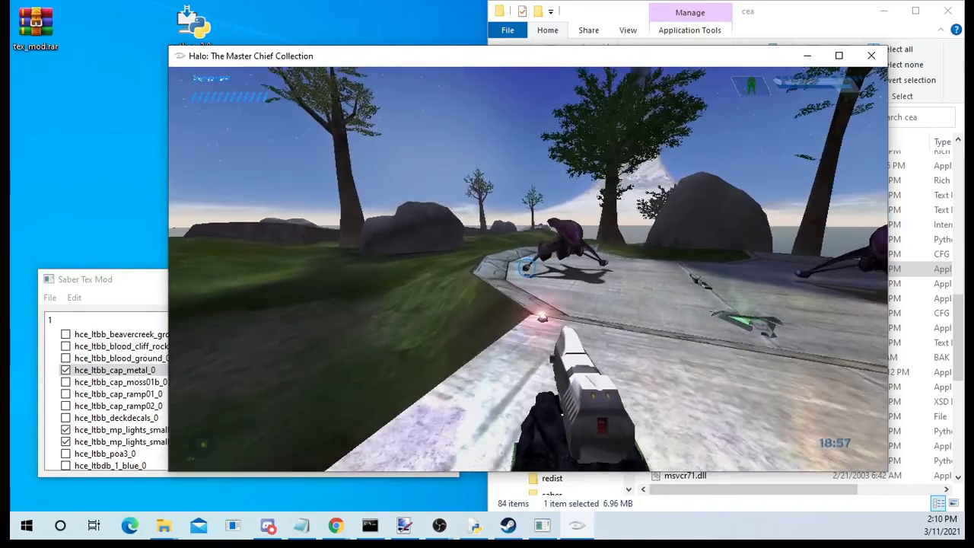
key("w")
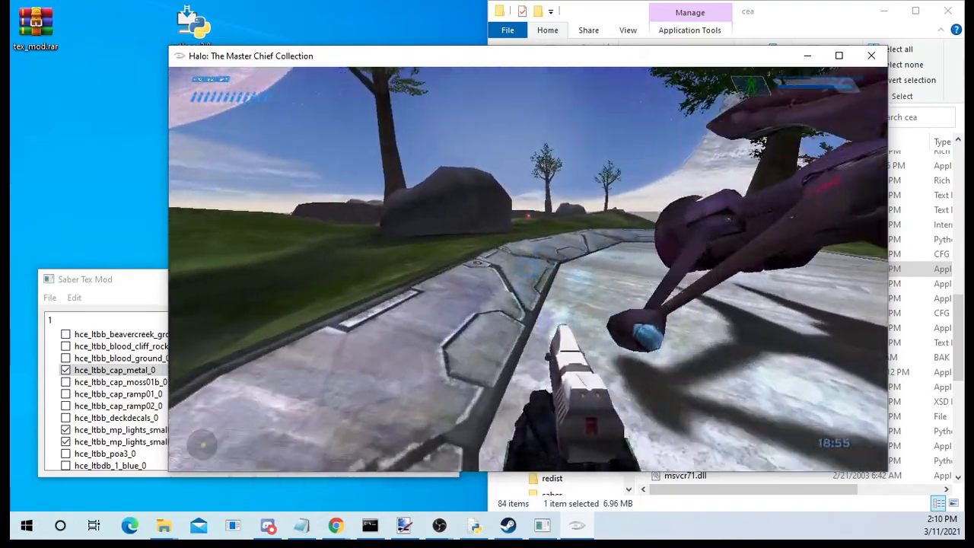
key("w")
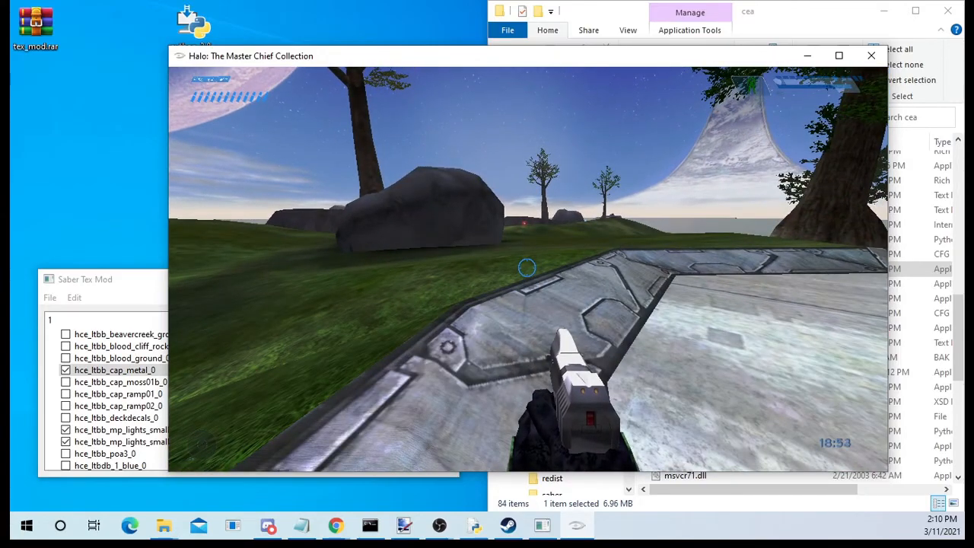
key("w")
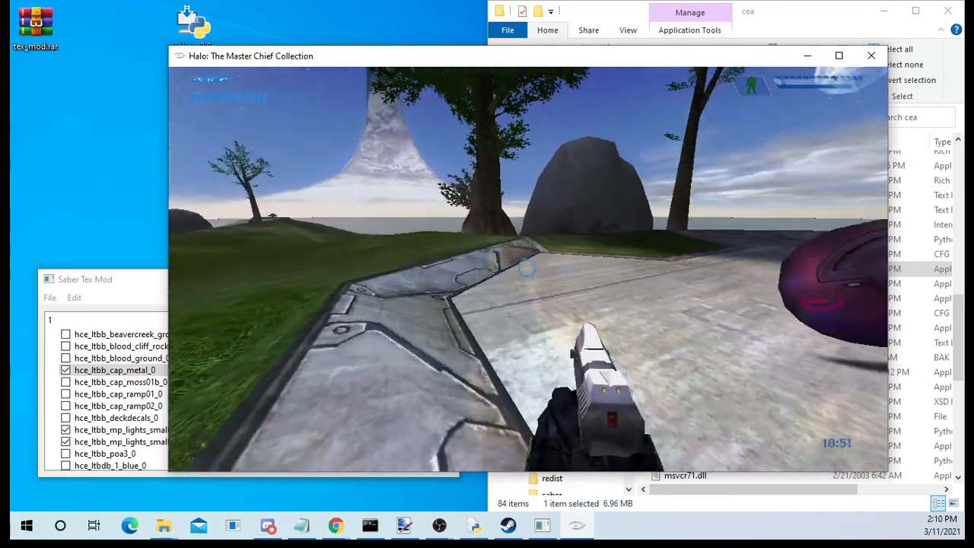
key("w")
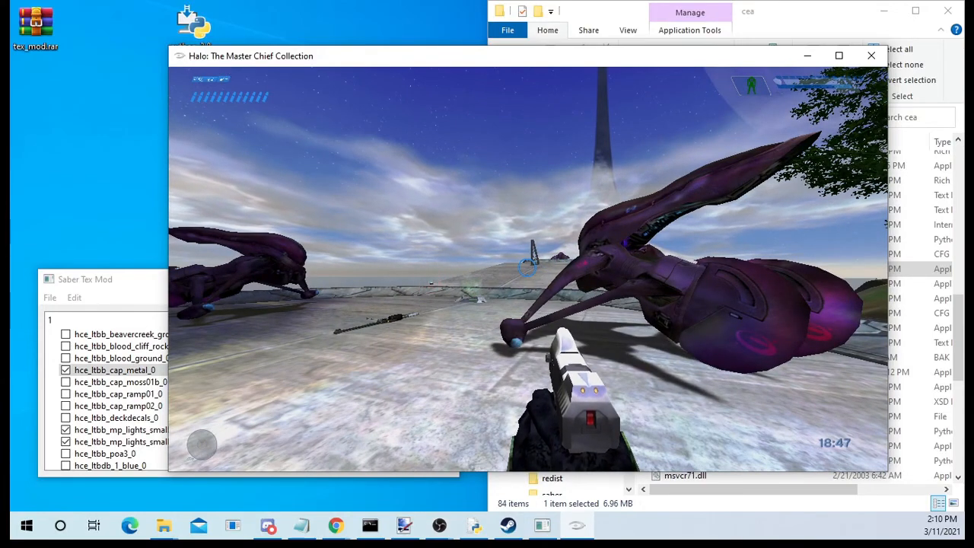
key("w")
key("a")
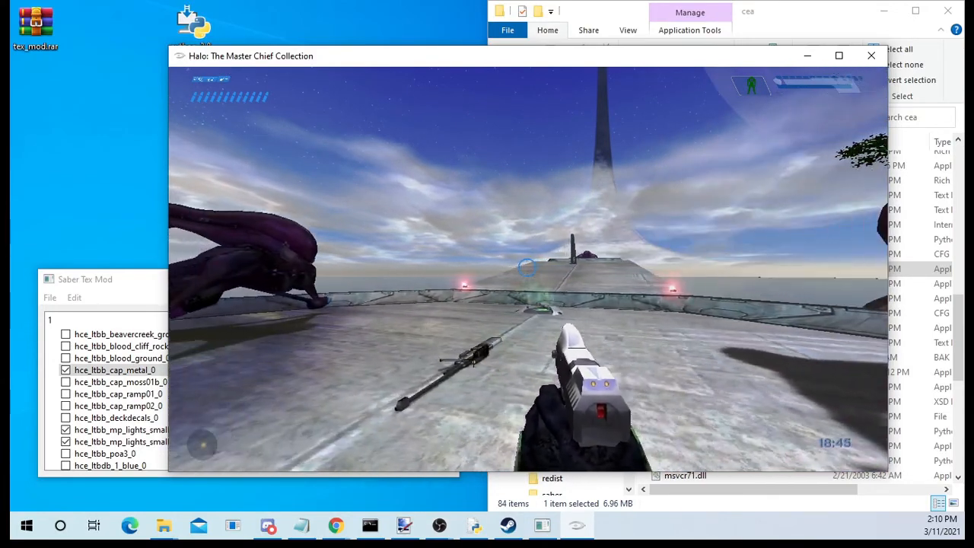
key("w")
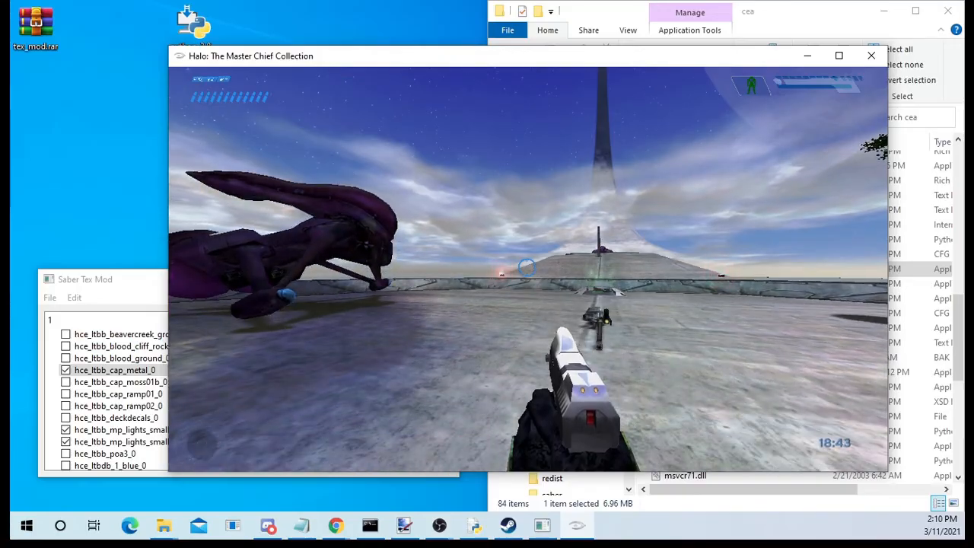